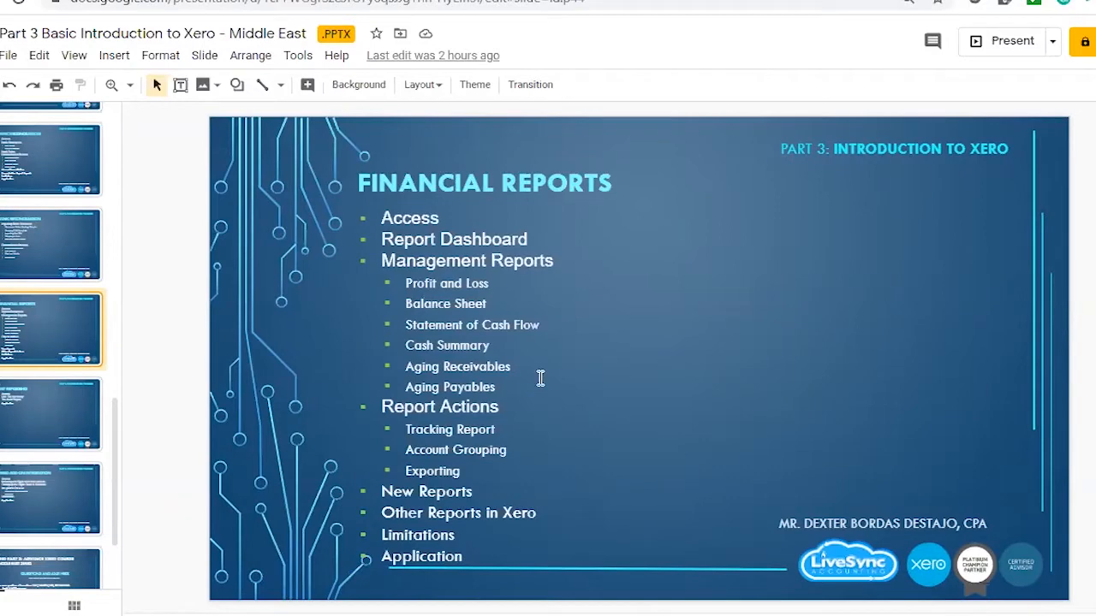
Review the management reports, report actions and new reports topics on the Financial Reports slide.
{"action": "left_click_drag", "start_coordinate": [541, 378], "coordinate": [719, 424]}
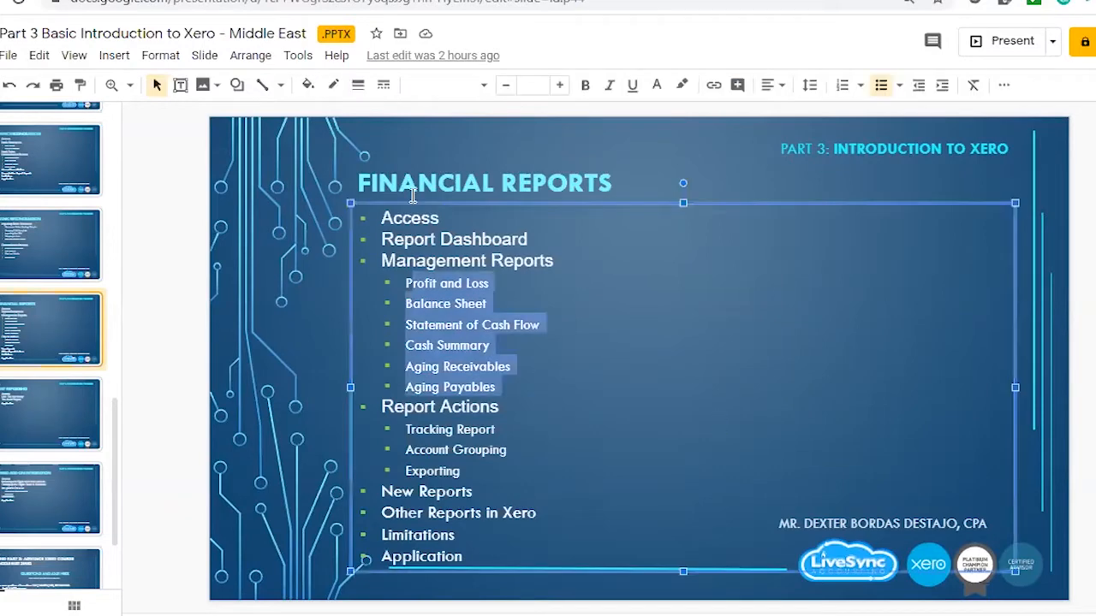
{"action": "scroll", "coordinate": [451, 201], "scroll_direction": "down", "scroll_amount": 3}
{"action": "left_click_drag", "start_coordinate": [405, 193], "coordinate": [657, 262]}
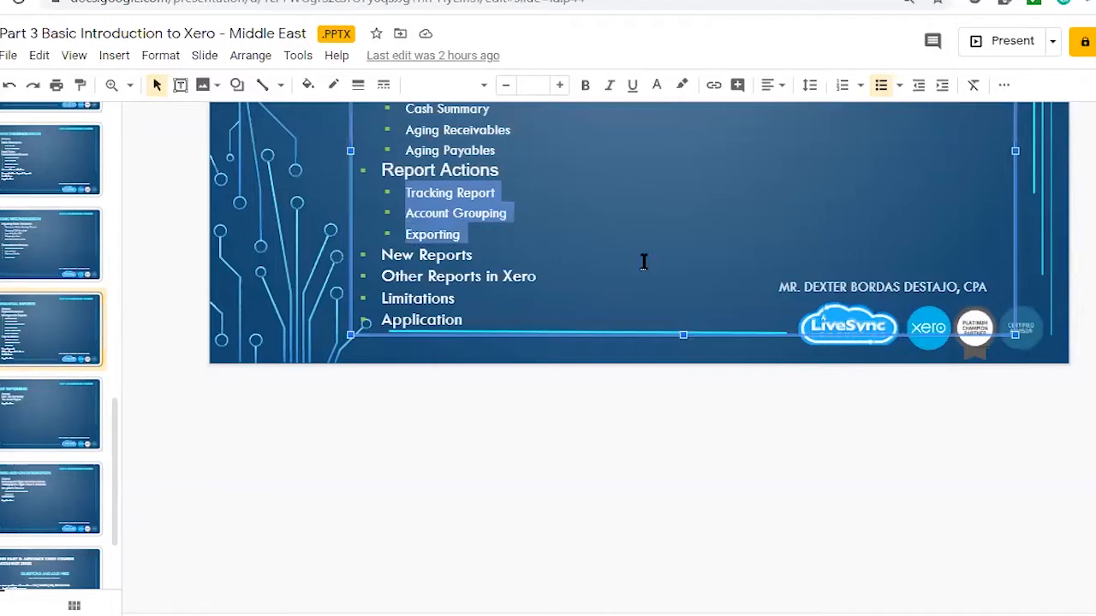
{"action": "scroll", "coordinate": [468, 602], "scroll_direction": "up", "scroll_amount": 3}
{"action": "left_click_drag", "start_coordinate": [377, 491], "coordinate": [488, 489]}
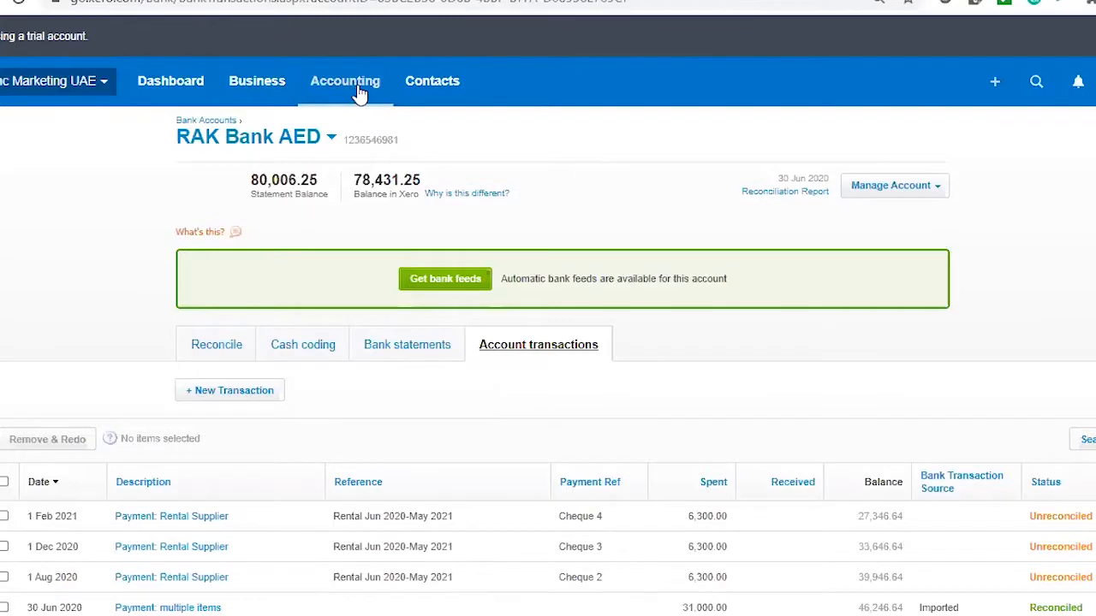
Switch to Xero, open the Reports page and expand the full list of Financial reports.
{"action": "left_click", "coordinate": [356, 91]}
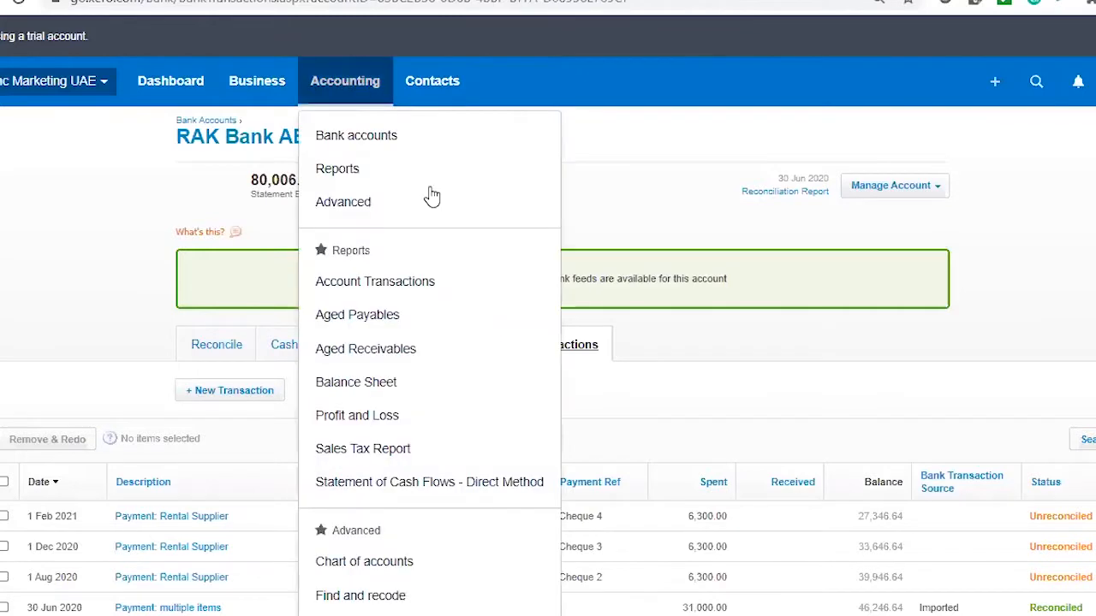
{"action": "left_click", "coordinate": [385, 181]}
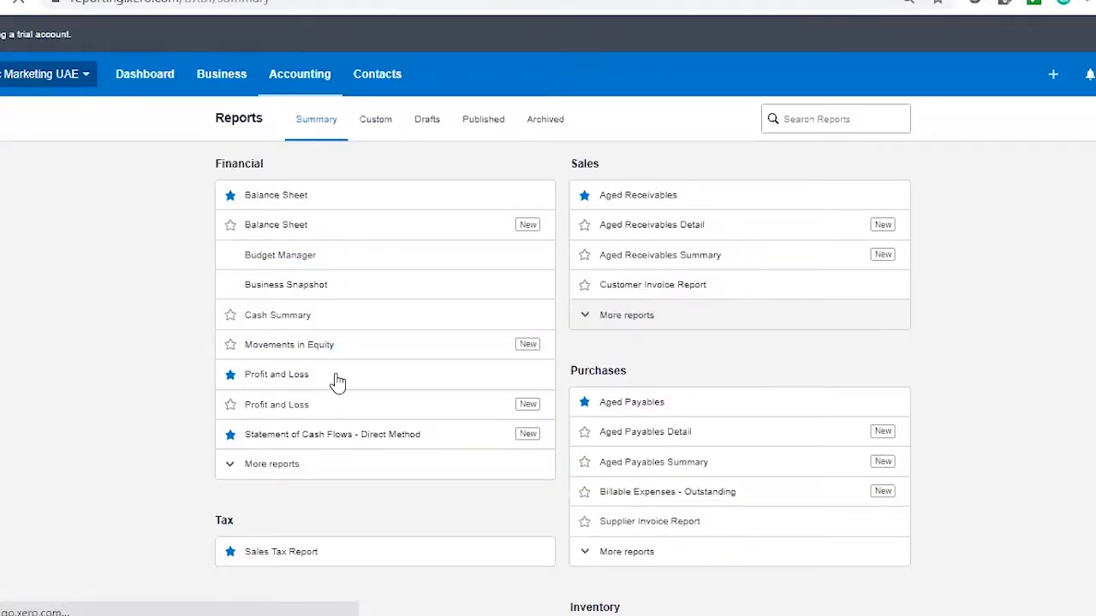
{"action": "scroll", "coordinate": [338, 383], "scroll_direction": "down", "scroll_amount": 3}
{"action": "left_click", "coordinate": [281, 189]}
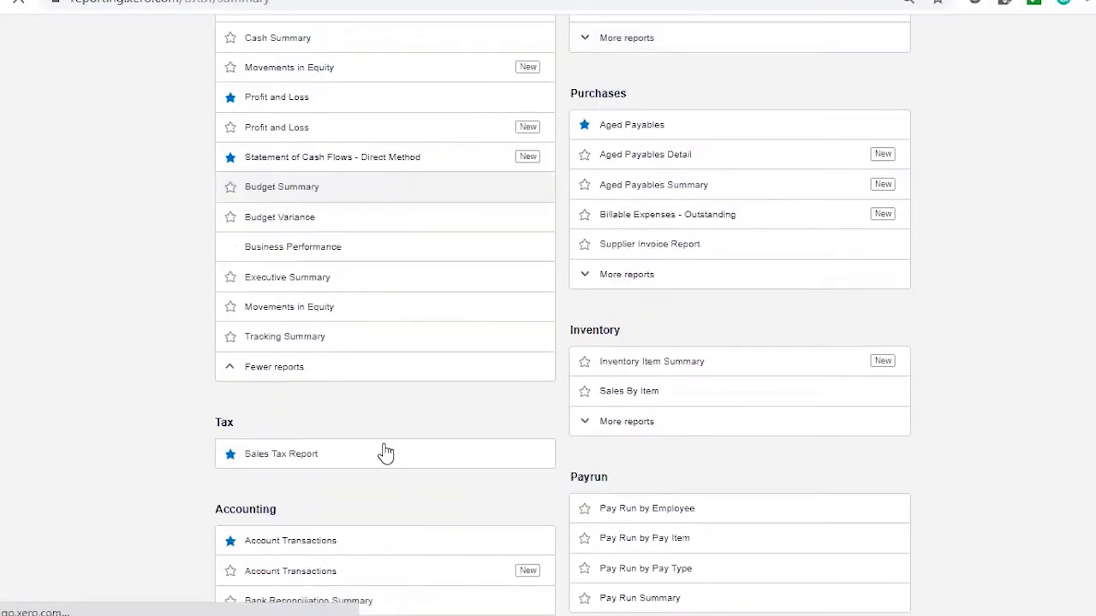
{"action": "scroll", "coordinate": [271, 422], "scroll_direction": "down", "scroll_amount": 4}
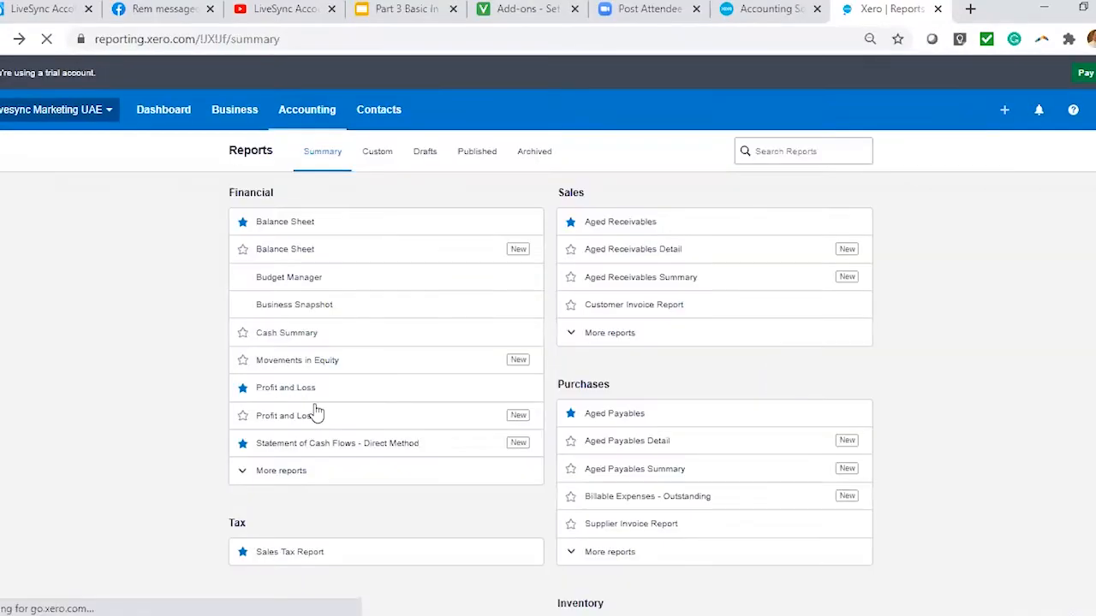
Expand the full lists of Accounting and Fixed Assets reports and look through them.
{"action": "scroll", "coordinate": [510, 461], "scroll_direction": "down", "scroll_amount": 5}
{"action": "left_click", "coordinate": [290, 424]}
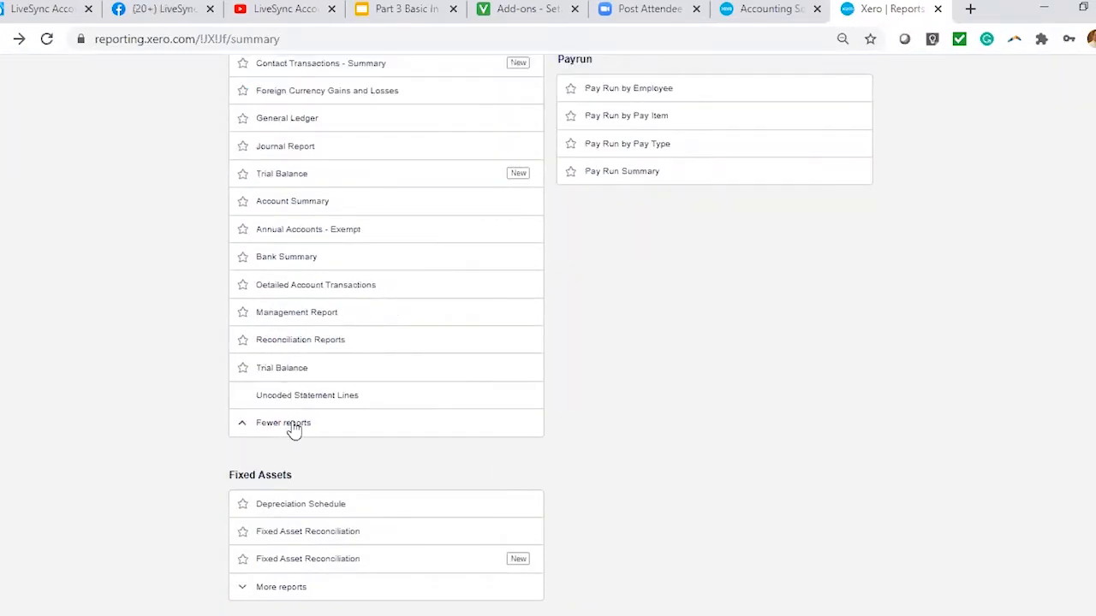
{"action": "left_click", "coordinate": [276, 589]}
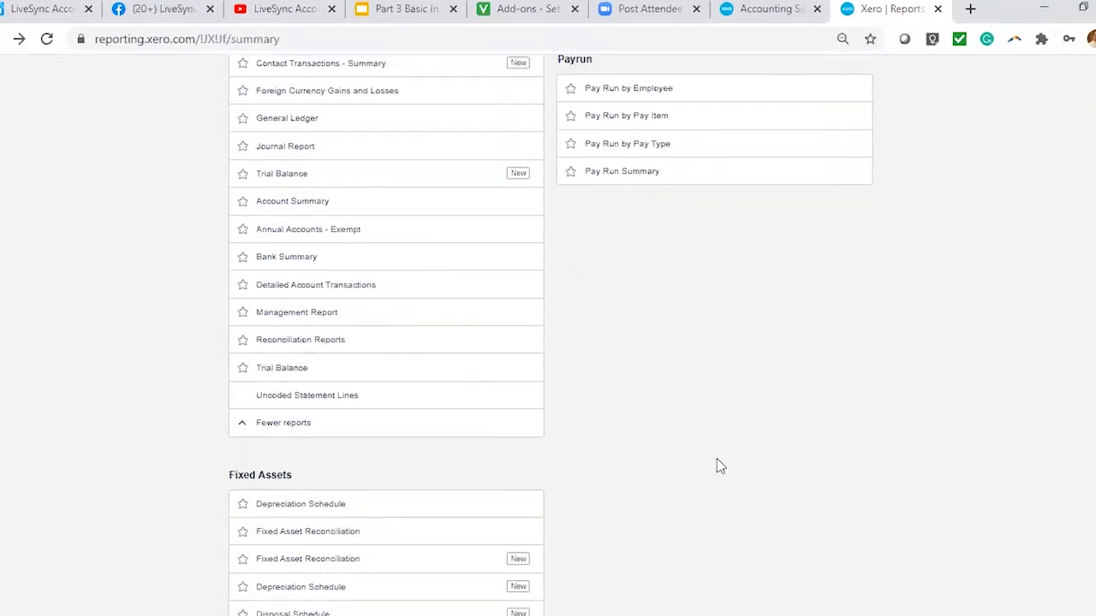
{"action": "scroll", "coordinate": [899, 402], "scroll_direction": "up", "scroll_amount": 5}
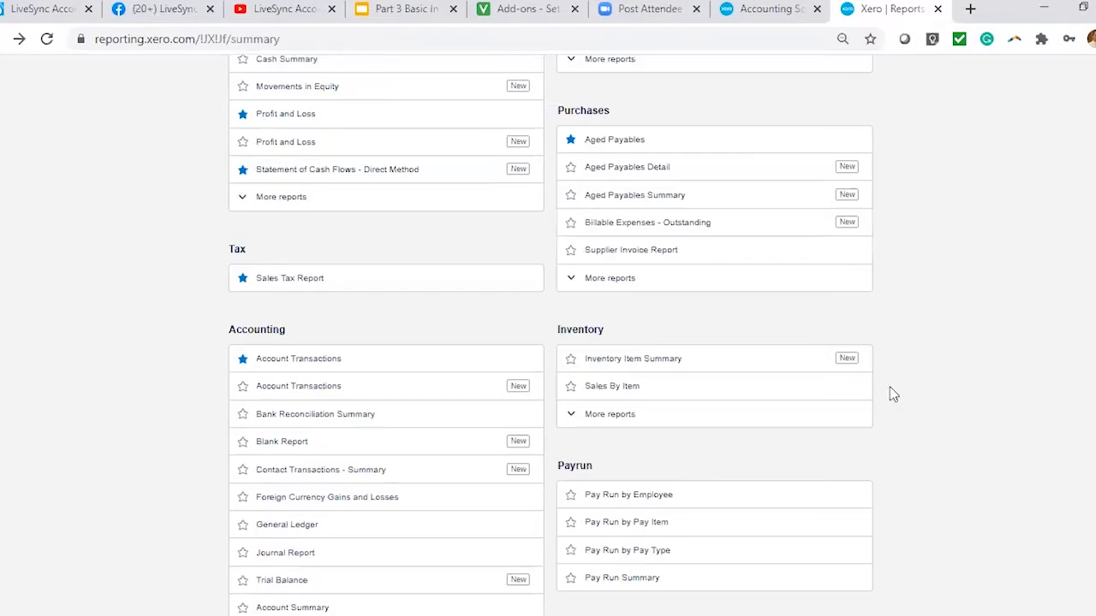
{"action": "scroll", "coordinate": [890, 404], "scroll_direction": "up", "scroll_amount": 3}
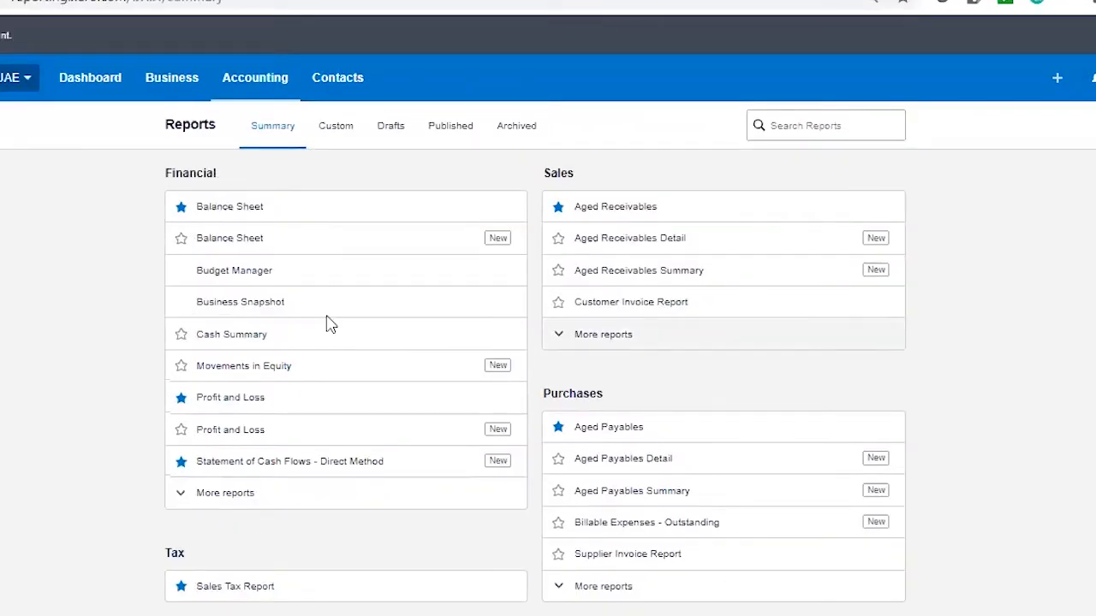
Look through the Financial, Sales, Purchases, Inventory, Payrun and Accounting report categories on the Reports summary page.
{"action": "scroll", "coordinate": [345, 465], "scroll_direction": "down", "scroll_amount": 4}
{"action": "scroll", "coordinate": [347, 470], "scroll_direction": "down", "scroll_amount": 4}
{"action": "scroll", "coordinate": [814, 530], "scroll_direction": "down", "scroll_amount": 3}
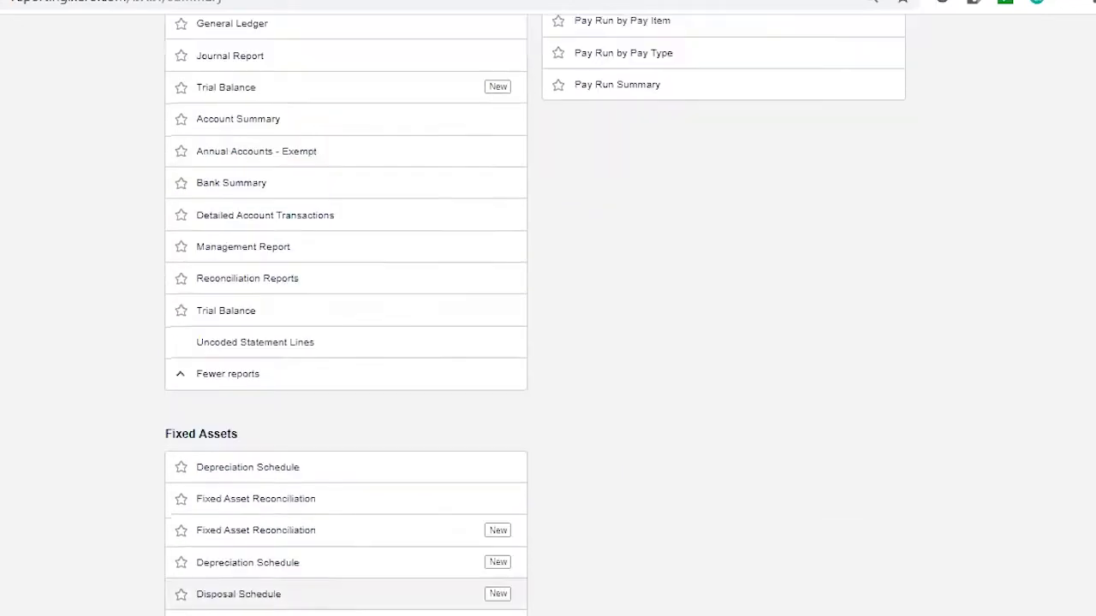
{"action": "scroll", "coordinate": [788, 543], "scroll_direction": "up", "scroll_amount": 10}
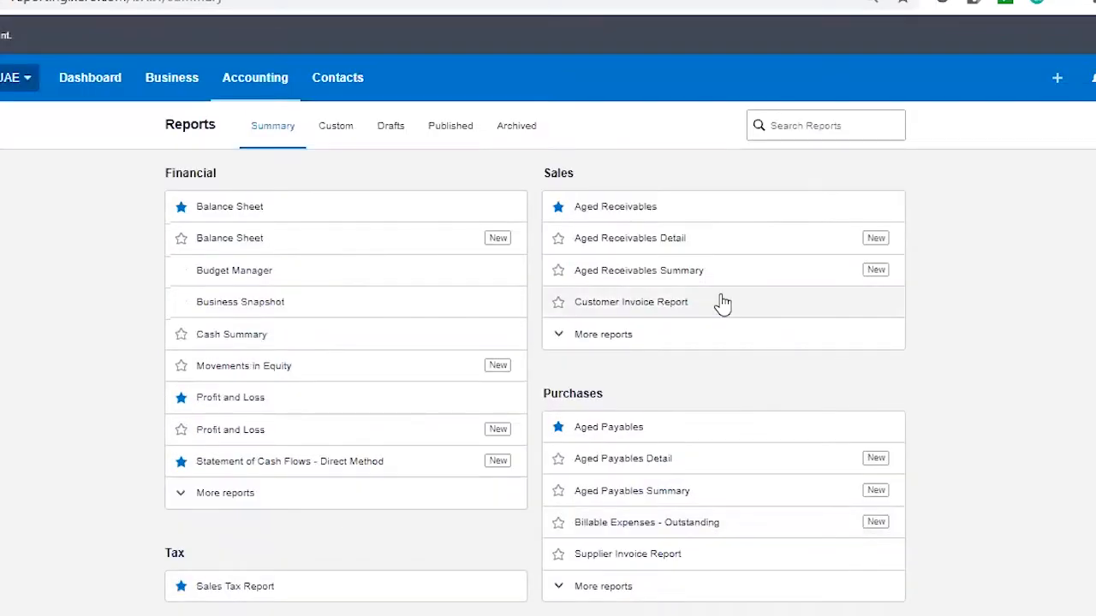
{"action": "scroll", "coordinate": [746, 462], "scroll_direction": "down", "scroll_amount": 3}
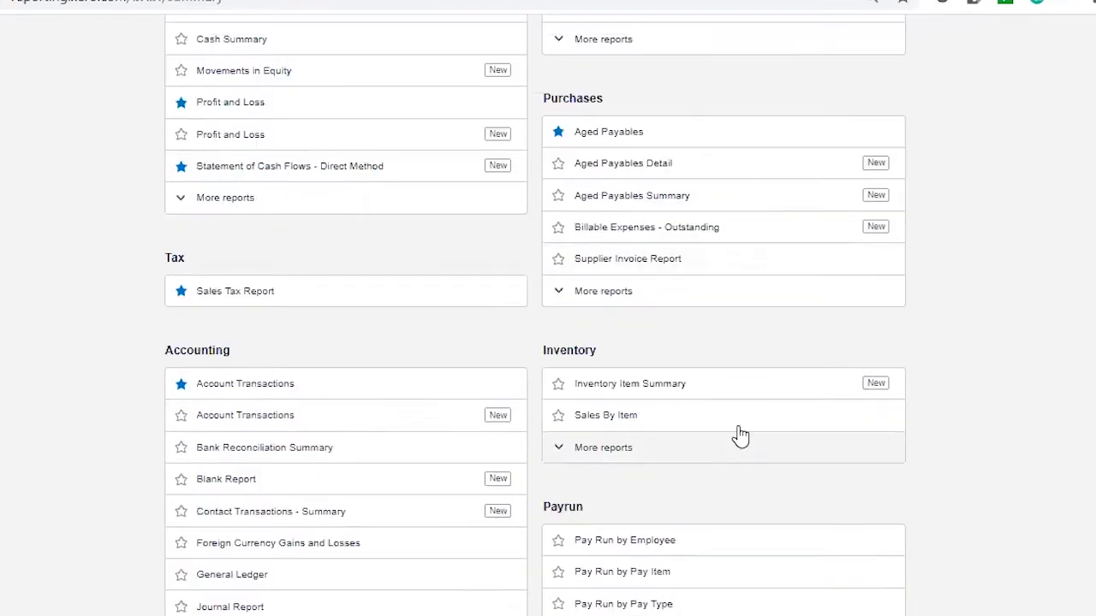
{"action": "scroll", "coordinate": [949, 531], "scroll_direction": "down", "scroll_amount": 3}
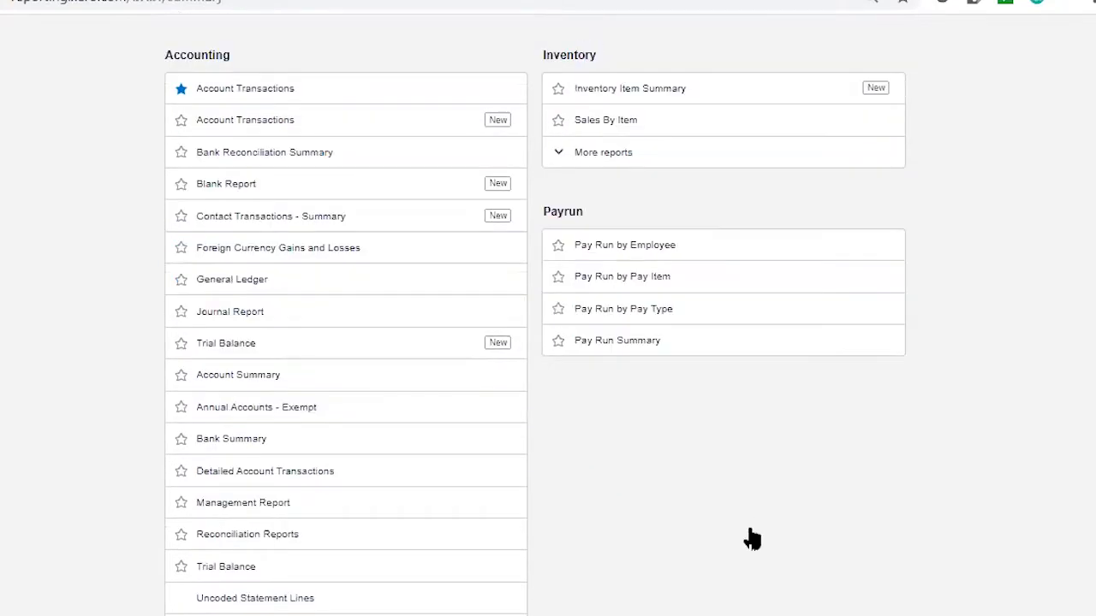
{"action": "scroll", "coordinate": [748, 526], "scroll_direction": "up", "scroll_amount": 5}
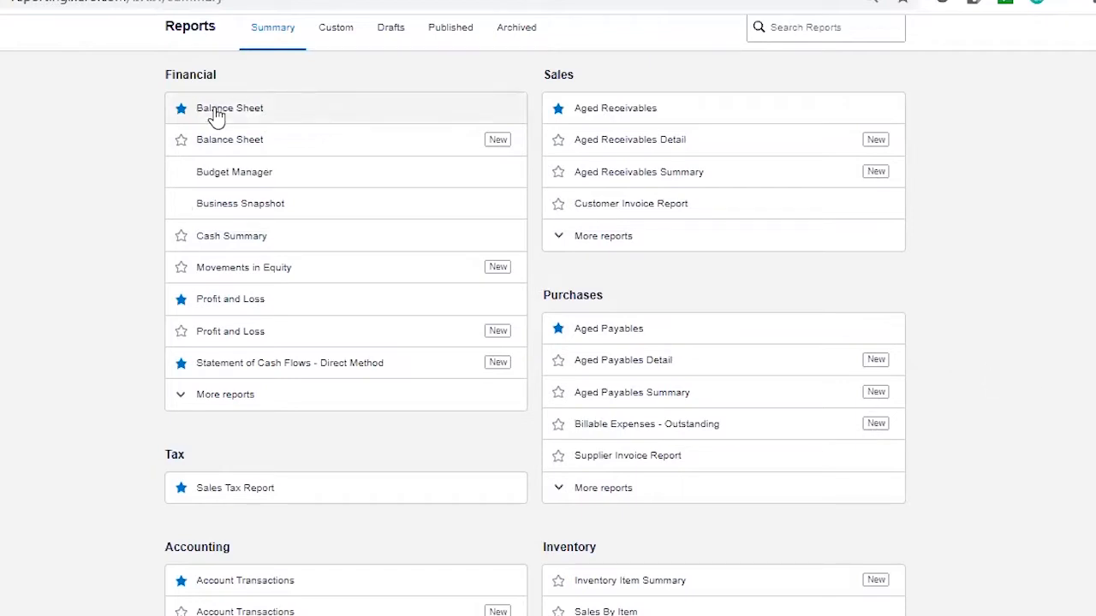
Try marking the new Balance Sheet report as a favourite.
{"action": "left_click", "coordinate": [180, 145]}
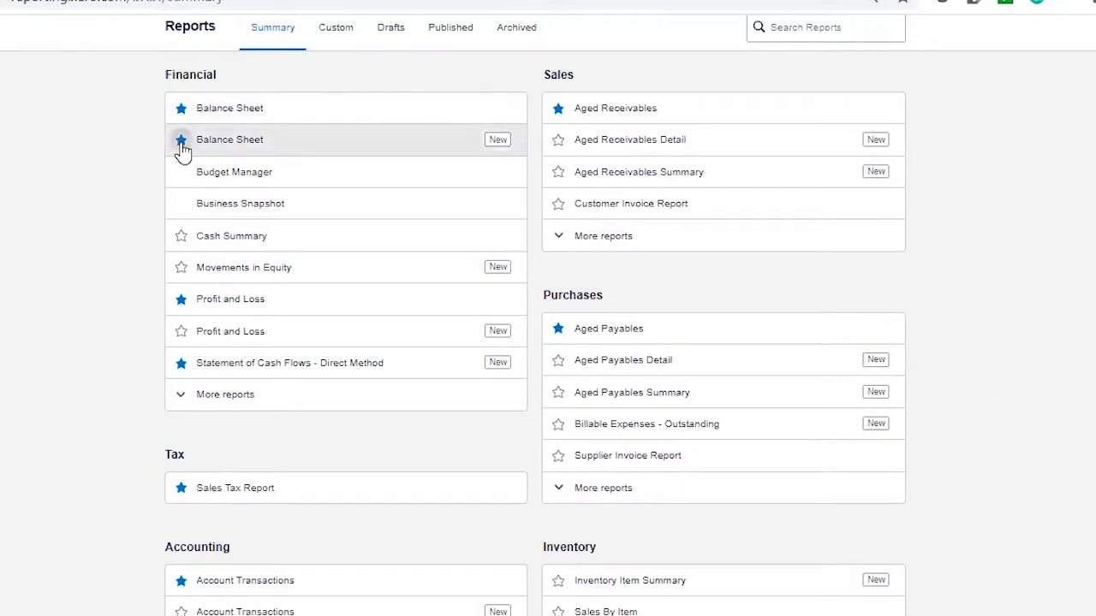
{"action": "scroll", "coordinate": [299, 401], "scroll_direction": "down", "scroll_amount": 5}
{"action": "scroll", "coordinate": [302, 396], "scroll_direction": "up", "scroll_amount": 5}
{"action": "scroll", "coordinate": [305, 391], "scroll_direction": "up", "scroll_amount": 1}
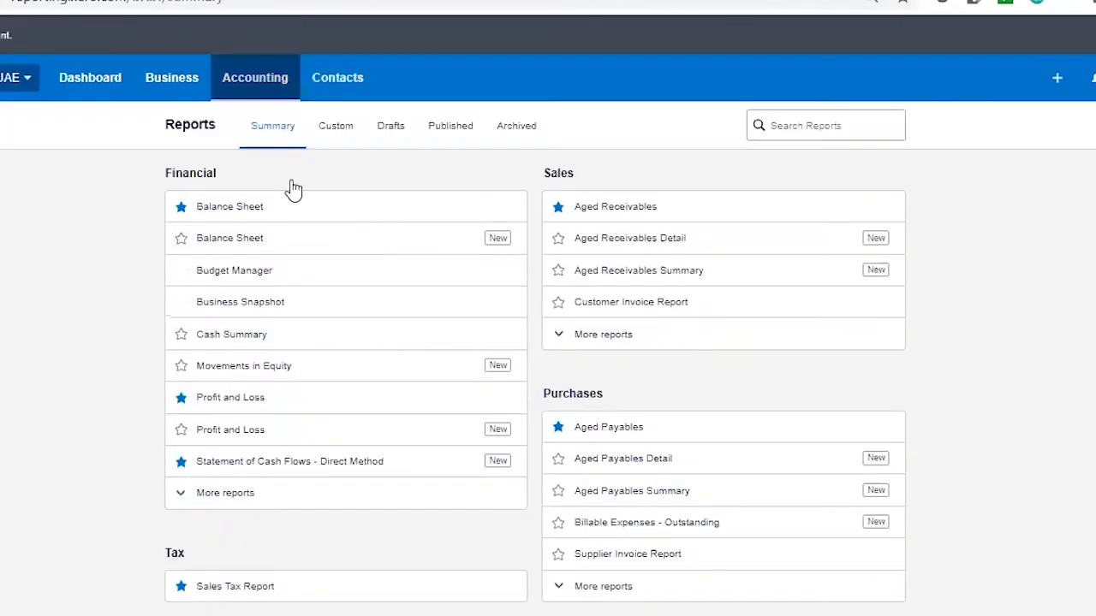
Check which favourite reports are offered as shortcuts under Accounting.
{"action": "left_click", "coordinate": [255, 77]}
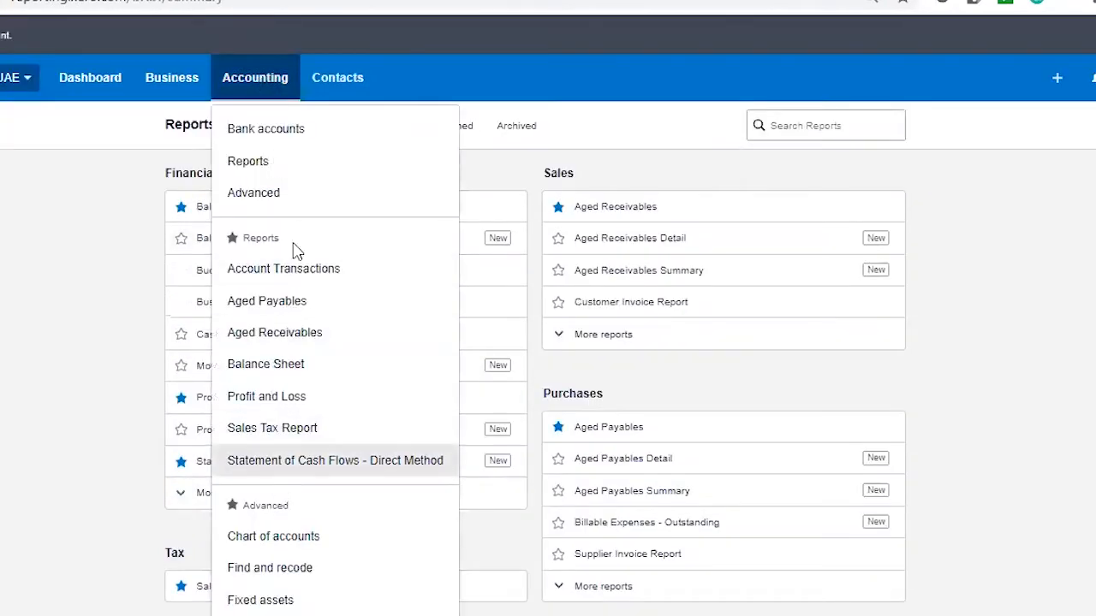
{"action": "left_click", "coordinate": [31, 320]}
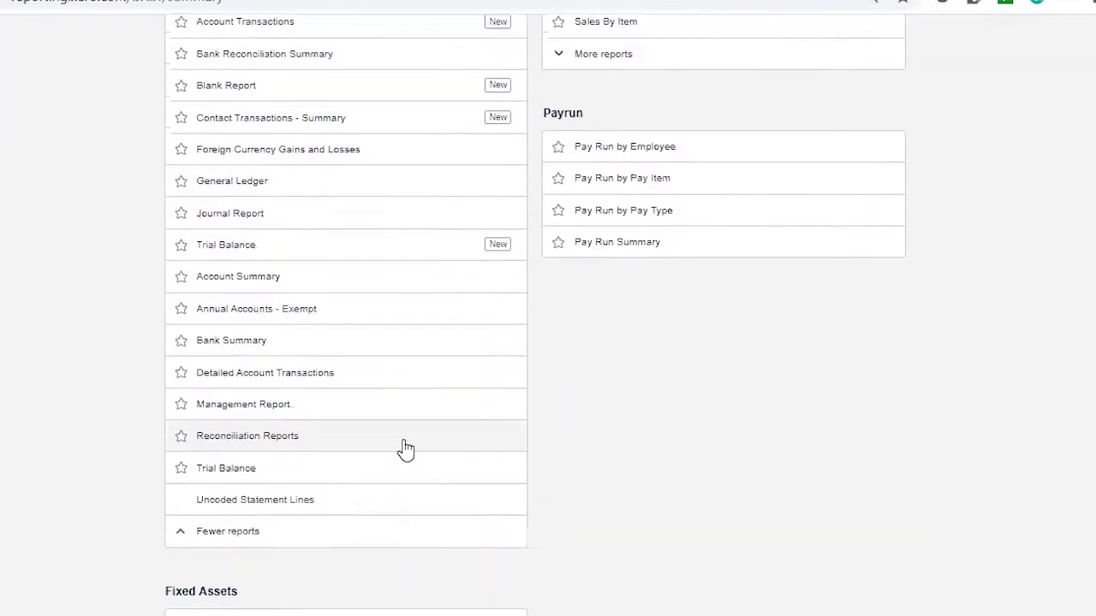
{"action": "scroll", "coordinate": [403, 450], "scroll_direction": "down", "scroll_amount": 2}
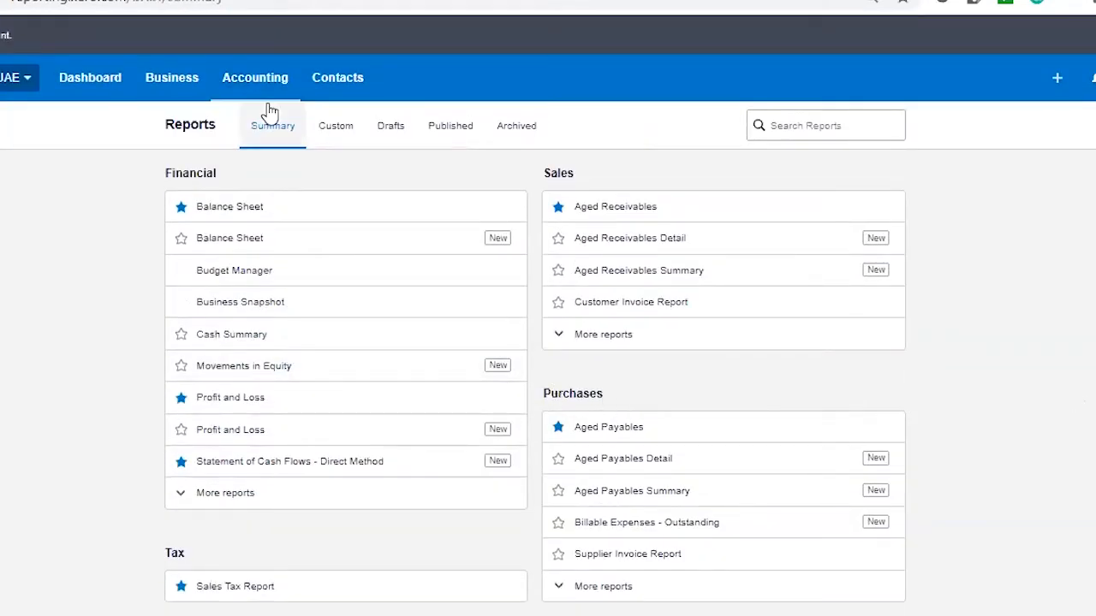
{"action": "left_click", "coordinate": [253, 81]}
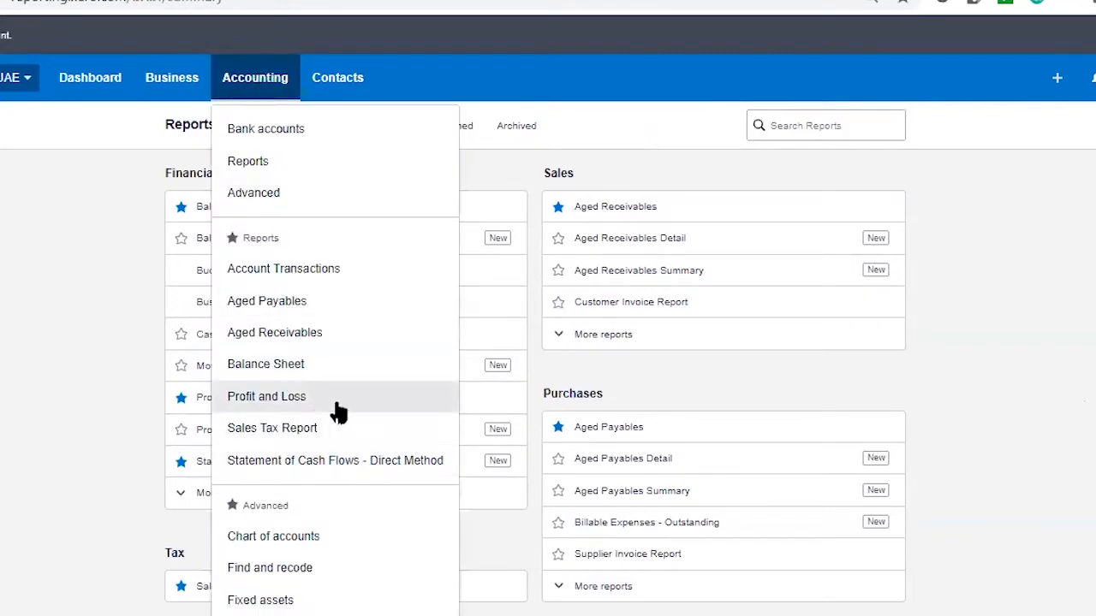
{"action": "left_click", "coordinate": [148, 489]}
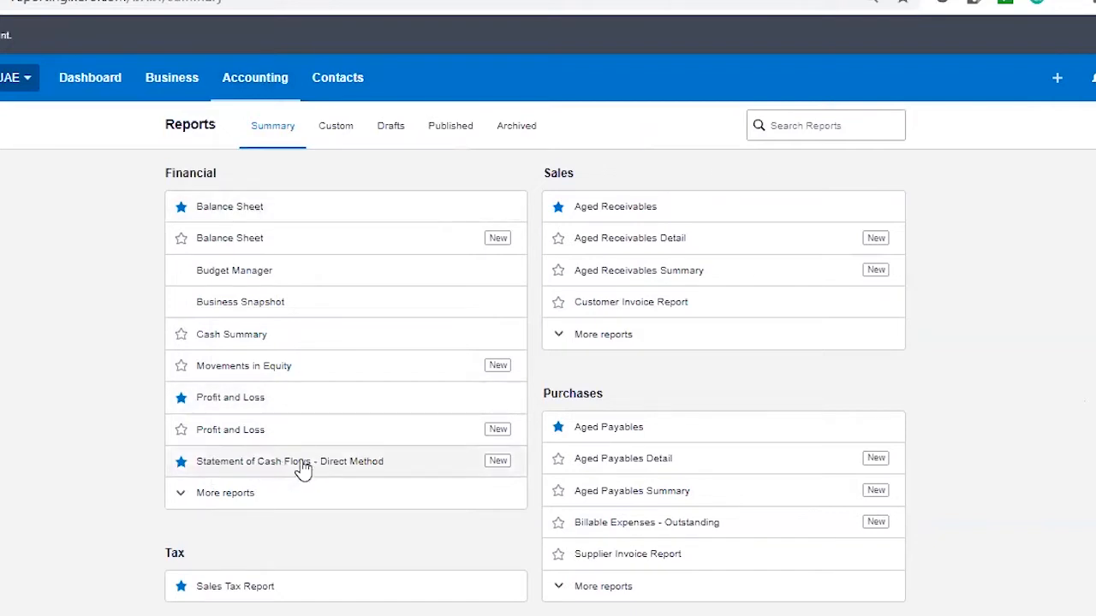
Compare the starred reports on the Reports summary page with the favourites listed under Accounting.
{"action": "scroll", "coordinate": [301, 468], "scroll_direction": "down", "scroll_amount": 5}
{"action": "scroll", "coordinate": [600, 300], "scroll_direction": "up", "scroll_amount": 5}
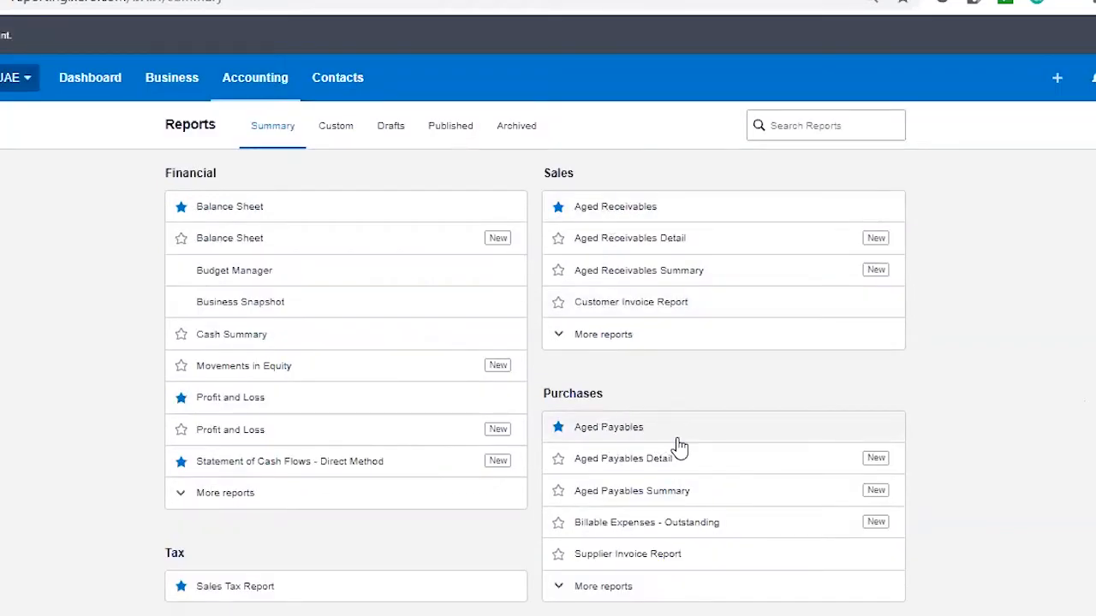
{"action": "scroll", "coordinate": [648, 492], "scroll_direction": "down", "scroll_amount": 3}
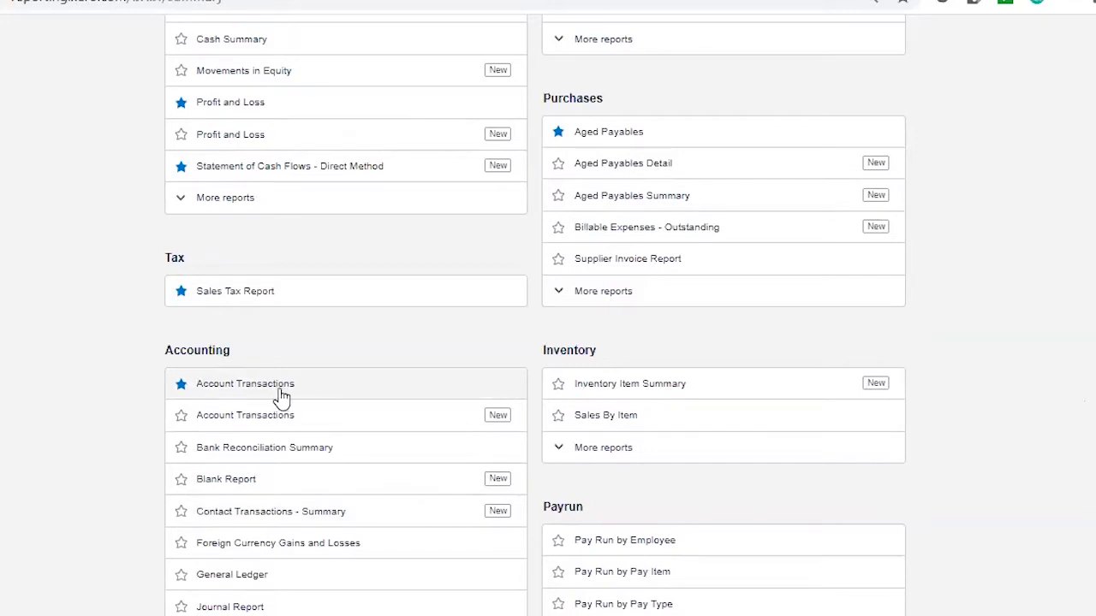
{"action": "scroll", "coordinate": [333, 247], "scroll_direction": "up", "scroll_amount": 3}
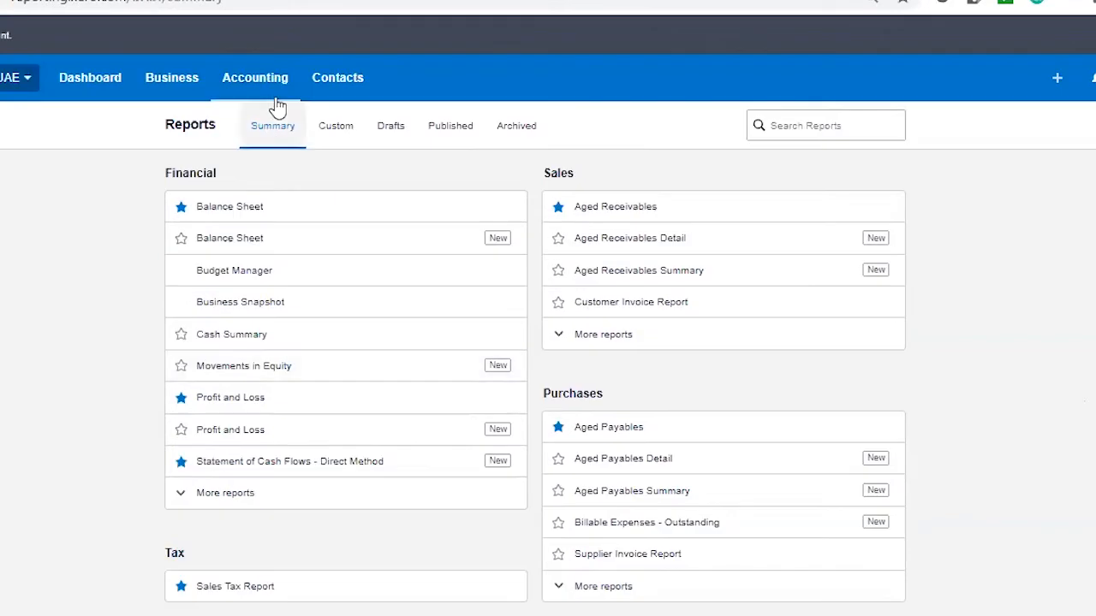
{"action": "left_click", "coordinate": [267, 89]}
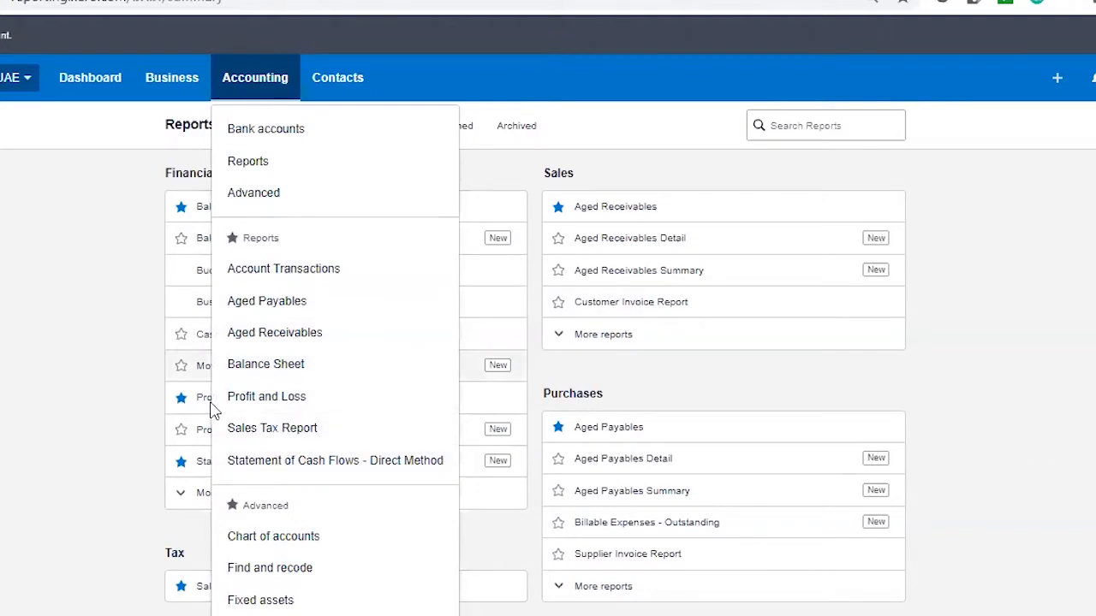
Open the starred Profit and Loss report and look through its figures.
{"action": "left_click", "coordinate": [930, 378]}
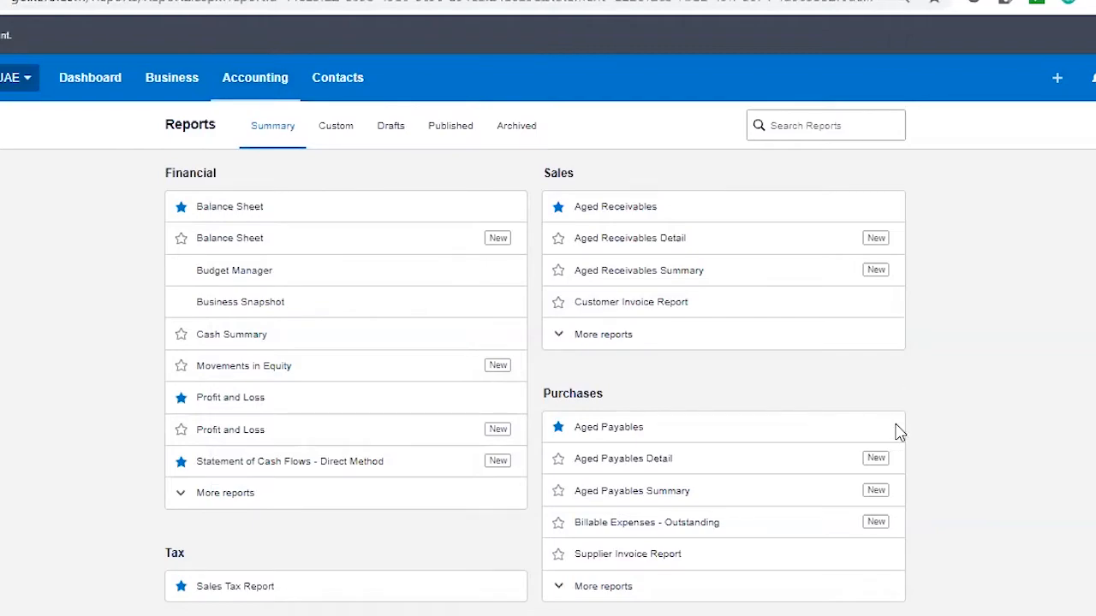
{"action": "scroll", "coordinate": [326, 299], "scroll_direction": "down", "scroll_amount": 3}
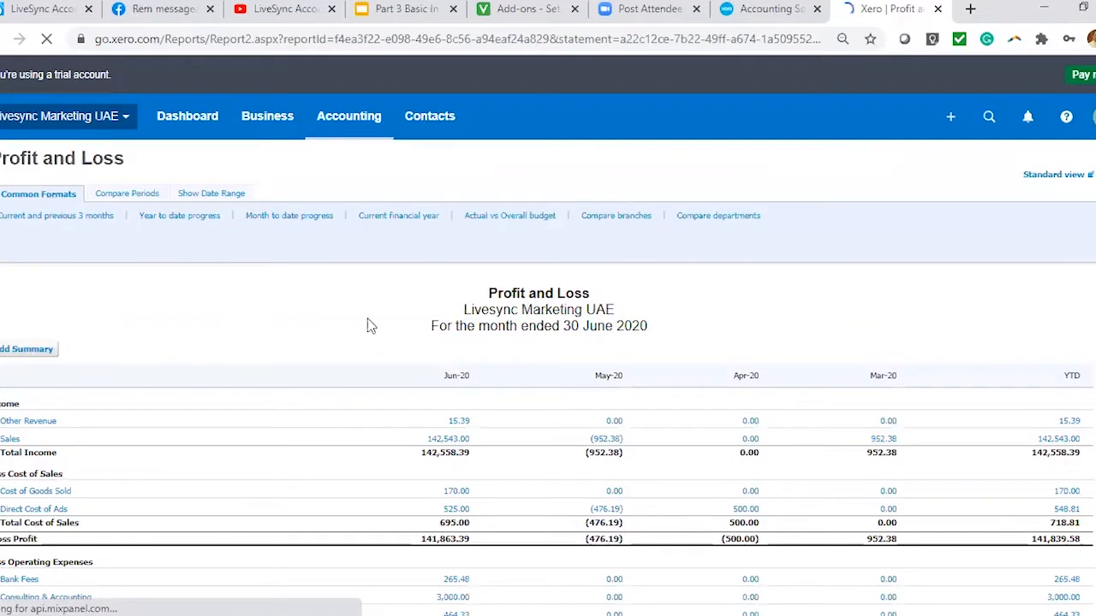
{"action": "scroll", "coordinate": [391, 319], "scroll_direction": "down", "scroll_amount": 3}
{"action": "scroll", "coordinate": [325, 294], "scroll_direction": "up", "scroll_amount": 3}
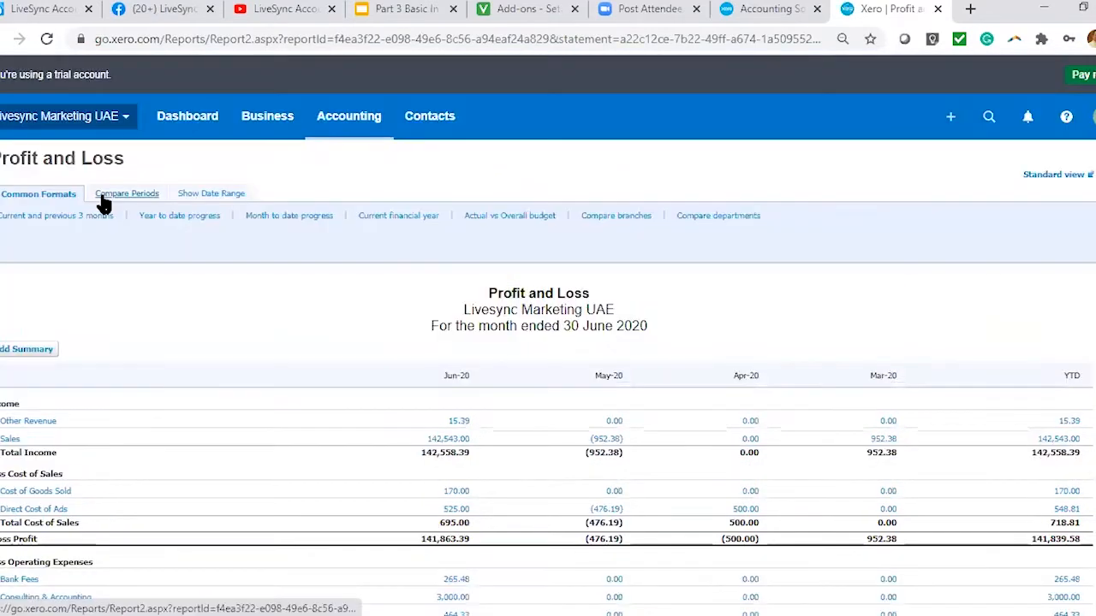
View the Profit and Loss in the year to date progress and current financial year formats.
{"action": "left_click", "coordinate": [62, 221]}
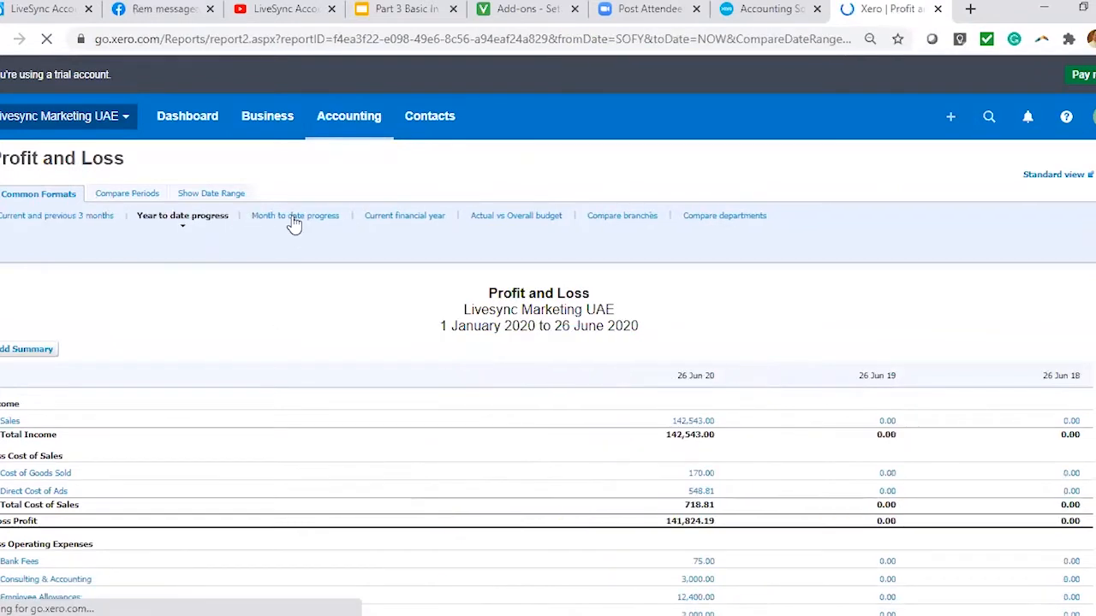
{"action": "scroll", "coordinate": [373, 290], "scroll_direction": "down", "scroll_amount": 3}
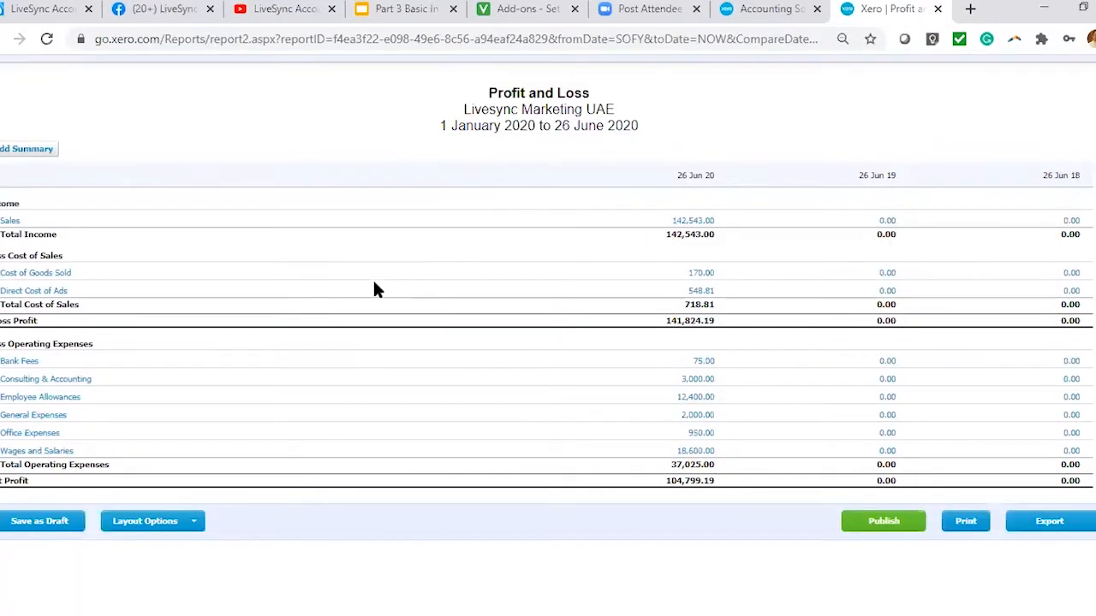
{"action": "scroll", "coordinate": [274, 216], "scroll_direction": "up", "scroll_amount": 3}
{"action": "left_click", "coordinate": [274, 216]}
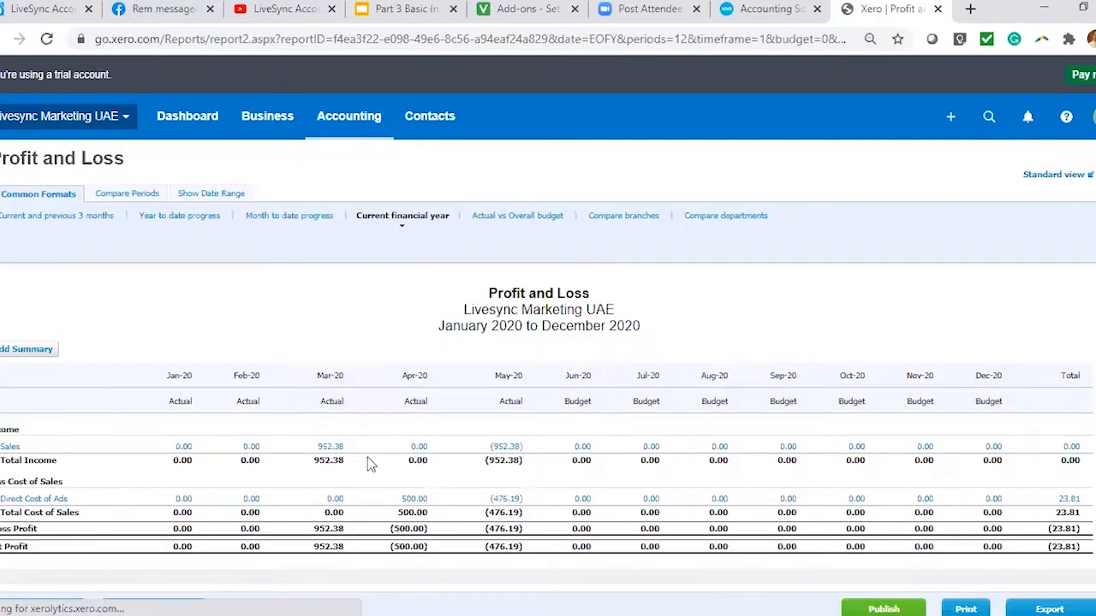
View the Profit and Loss compared by branches and by departments.
{"action": "left_click", "coordinate": [507, 217]}
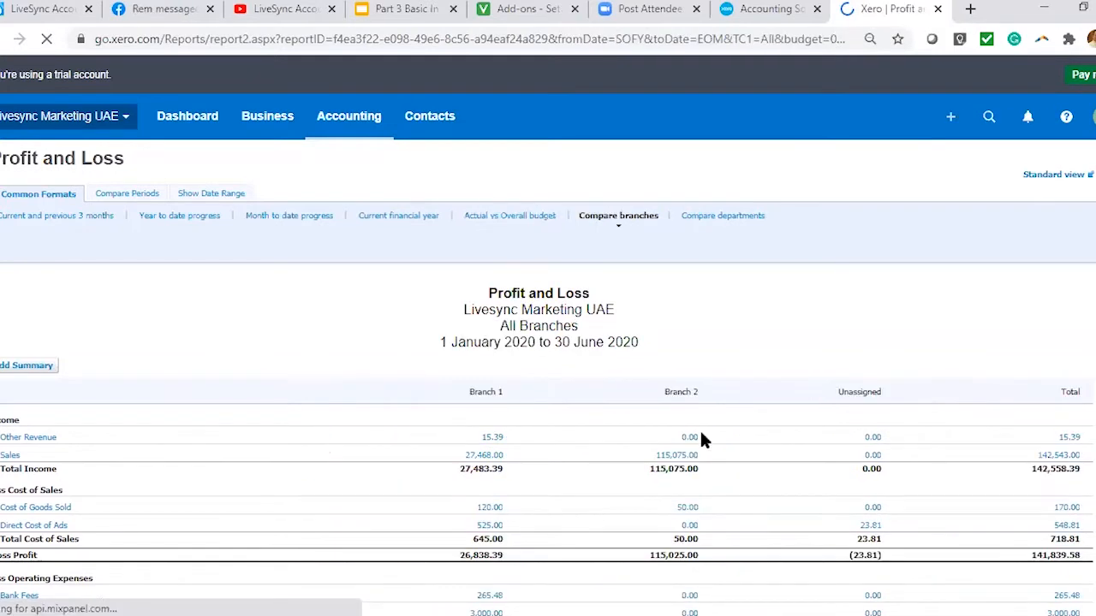
{"action": "scroll", "coordinate": [701, 434], "scroll_direction": "down", "scroll_amount": 3}
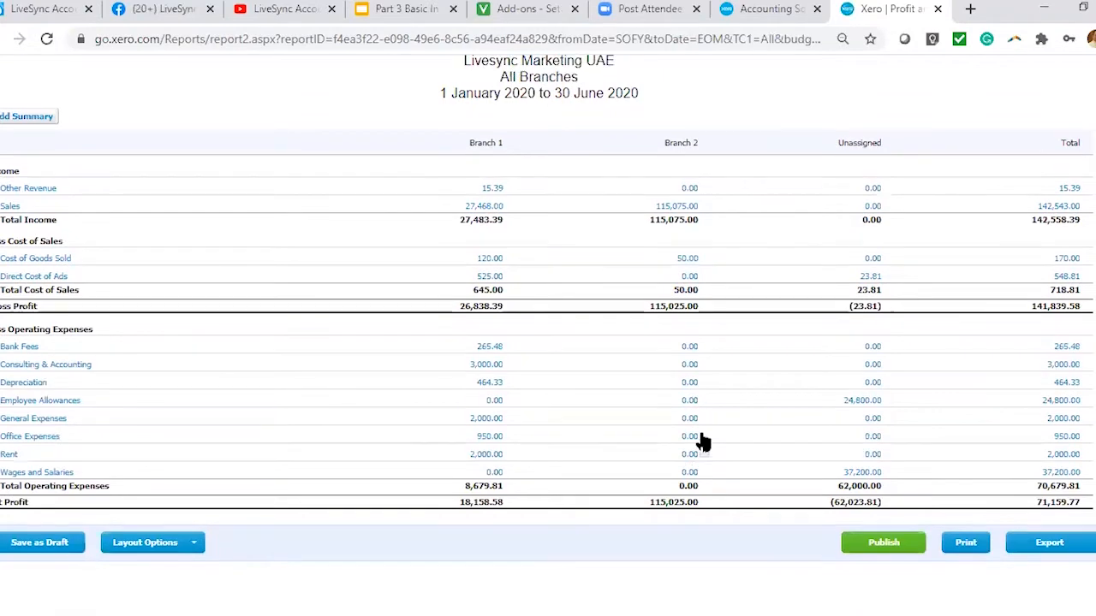
{"action": "scroll", "coordinate": [702, 441], "scroll_direction": "up", "scroll_amount": 3}
{"action": "left_click", "coordinate": [743, 199]}
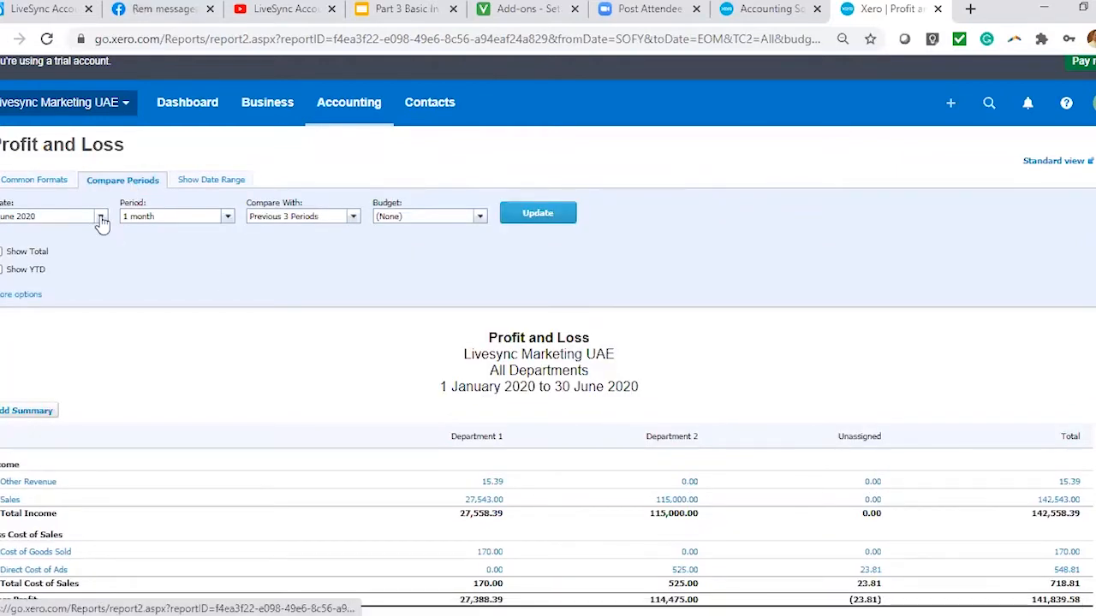
Set the Profit and Loss comparison to 1 month periods against the previous 2 periods, with no budget.
{"action": "left_click", "coordinate": [229, 217]}
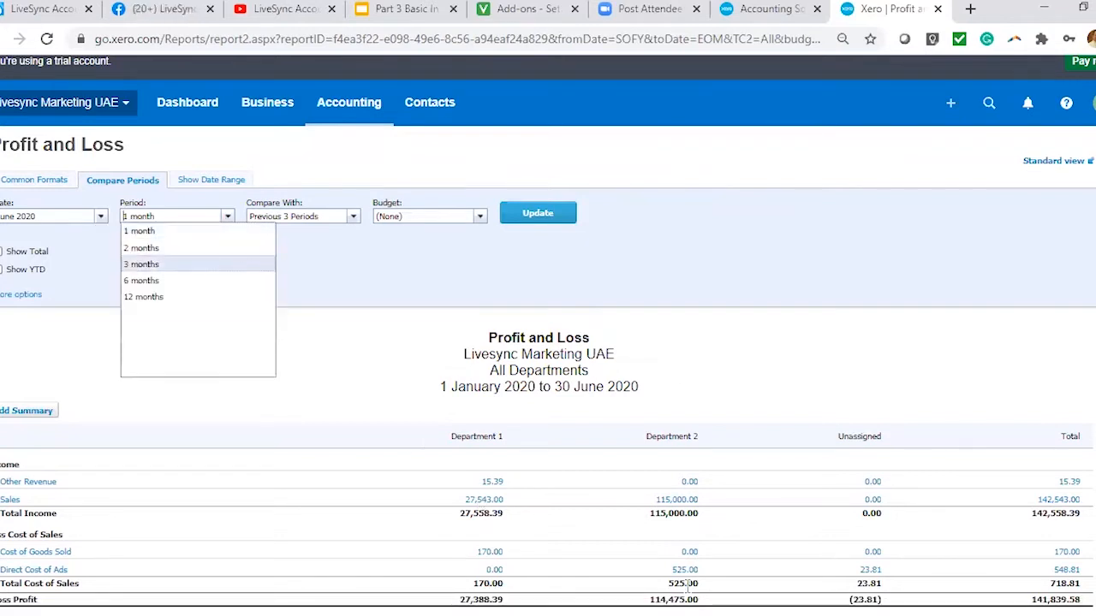
{"action": "left_click", "coordinate": [141, 234]}
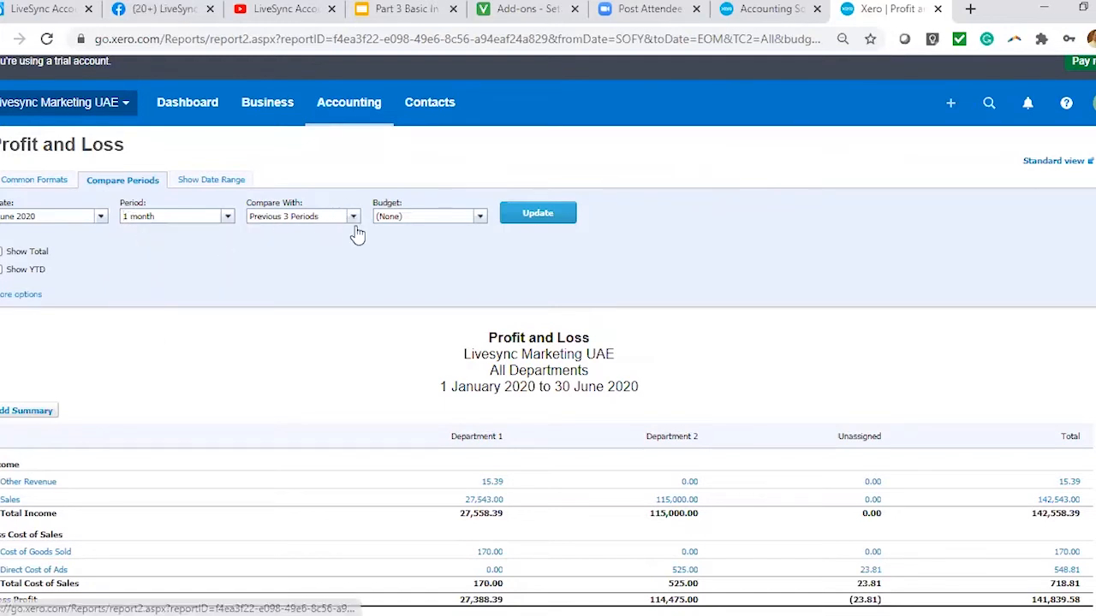
{"action": "left_click", "coordinate": [352, 219]}
{"action": "left_click", "coordinate": [347, 269]}
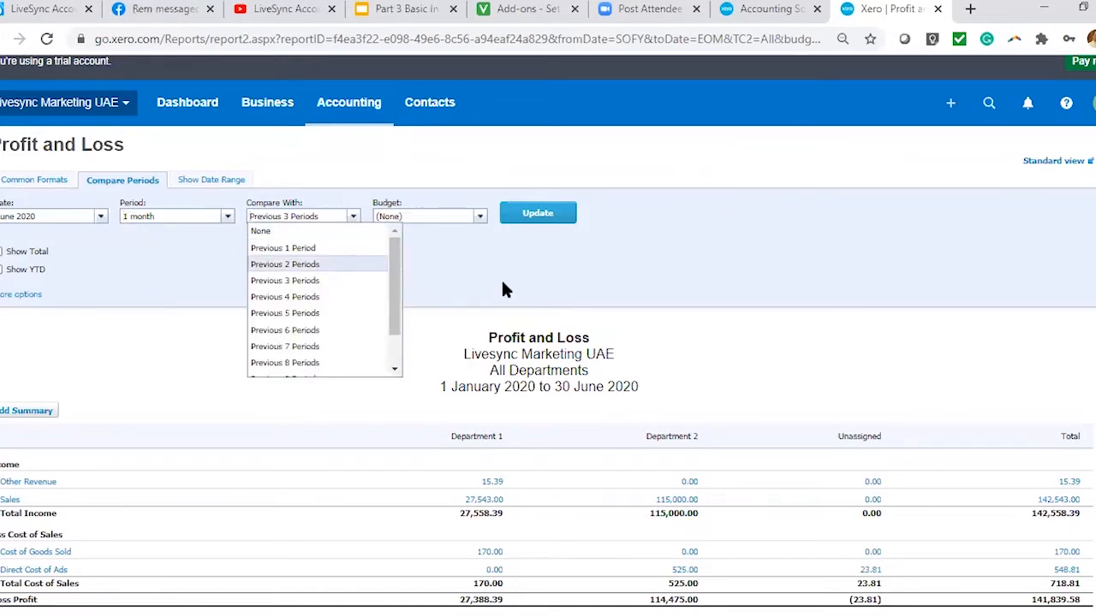
{"action": "left_click", "coordinate": [481, 219]}
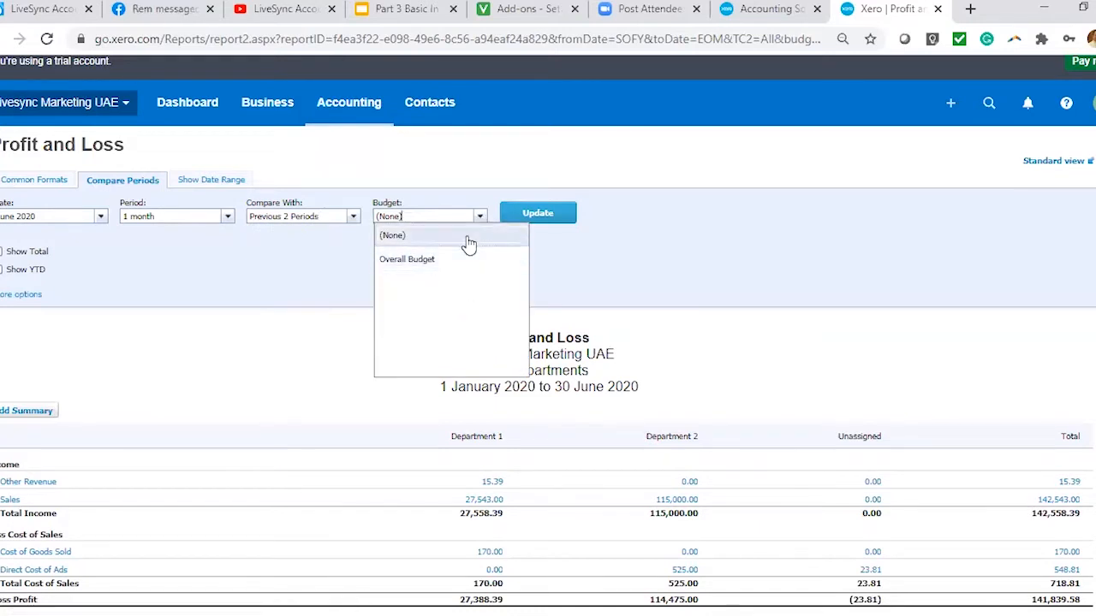
{"action": "left_click", "coordinate": [710, 244]}
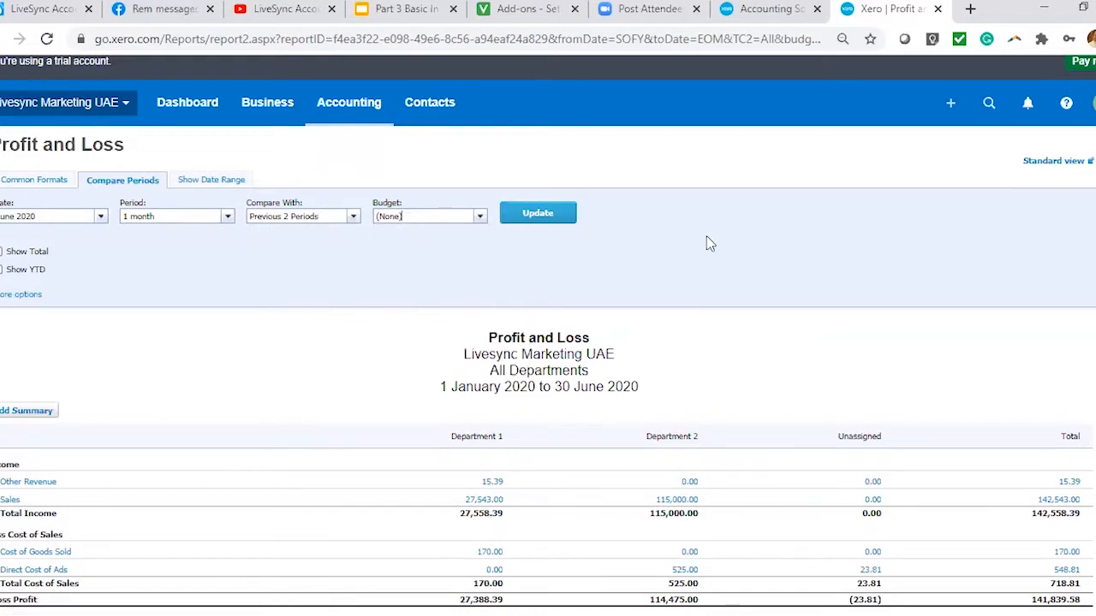
Include the total column in the report and set the department filter to Do not filter.
{"action": "left_click", "coordinate": [35, 253]}
{"action": "left_click", "coordinate": [28, 294]}
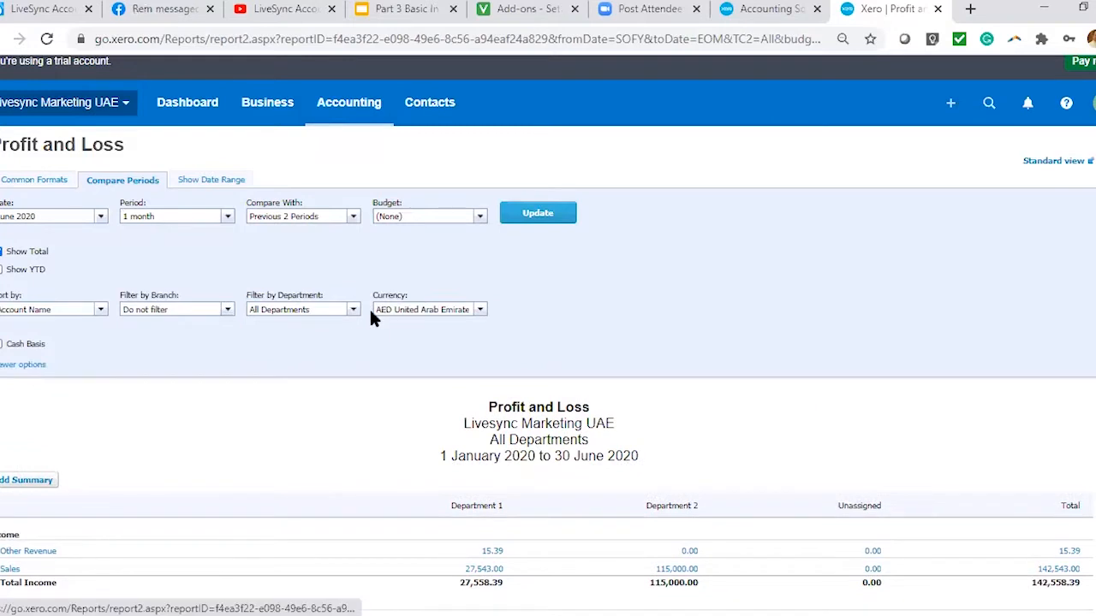
{"action": "left_click", "coordinate": [350, 310]}
{"action": "left_click", "coordinate": [338, 325]}
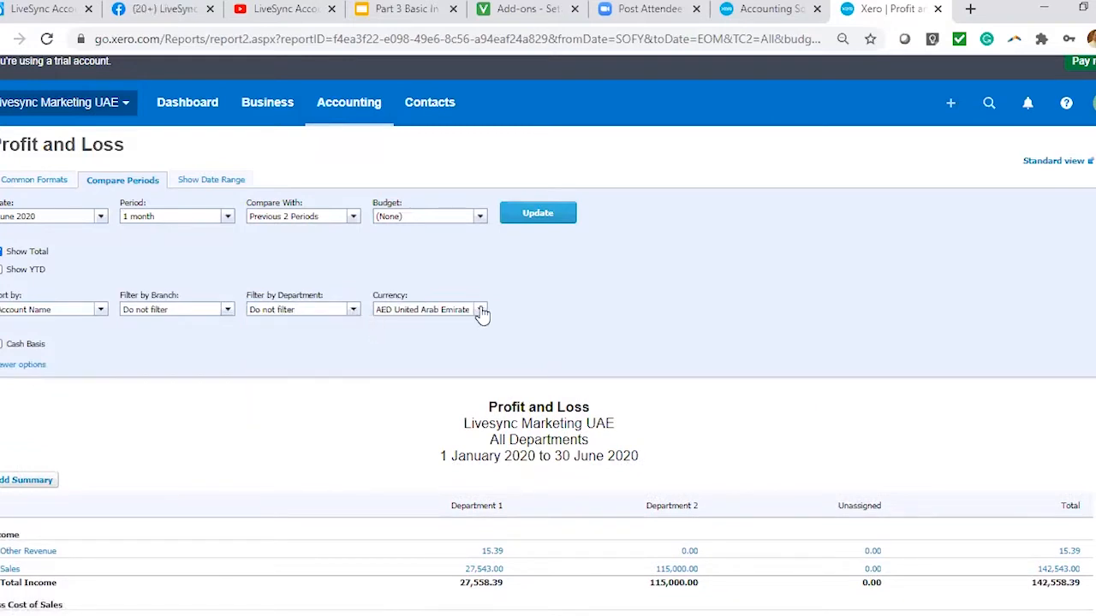
Look through the currency, department filter and branch filter choices for the Profit and Loss.
{"action": "left_click", "coordinate": [479, 310]}
{"action": "left_click", "coordinate": [101, 349]}
{"action": "left_click", "coordinate": [481, 311]}
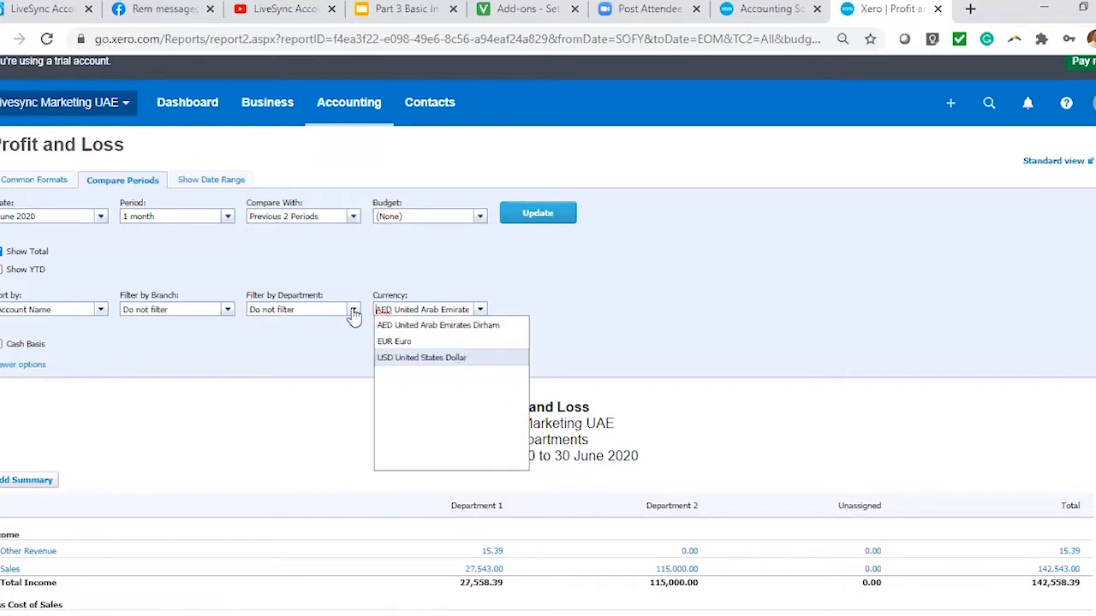
{"action": "left_click", "coordinate": [340, 340]}
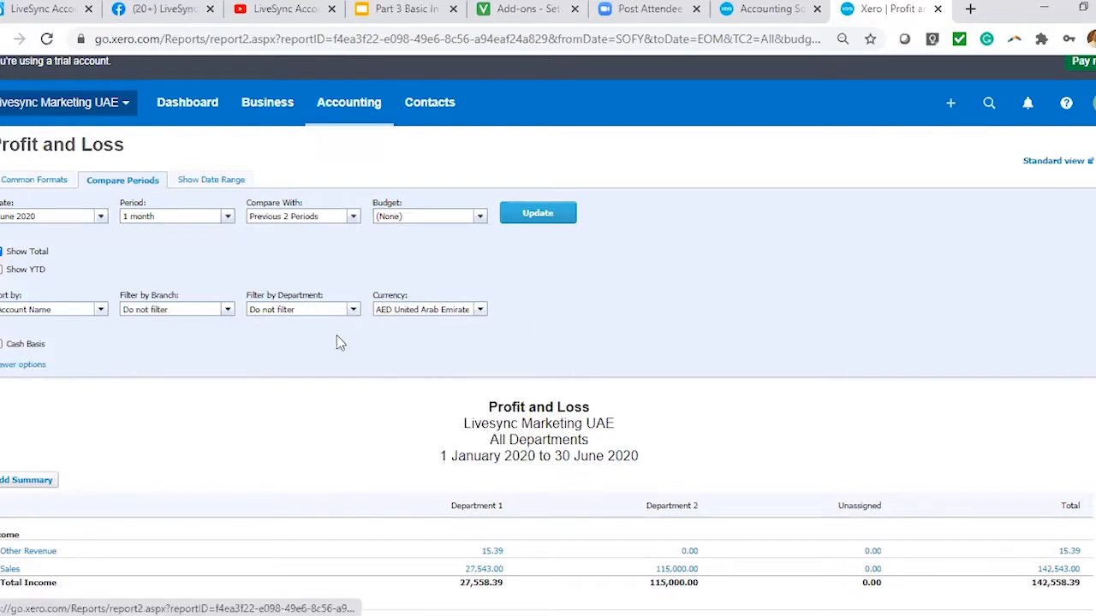
{"action": "left_click", "coordinate": [347, 309]}
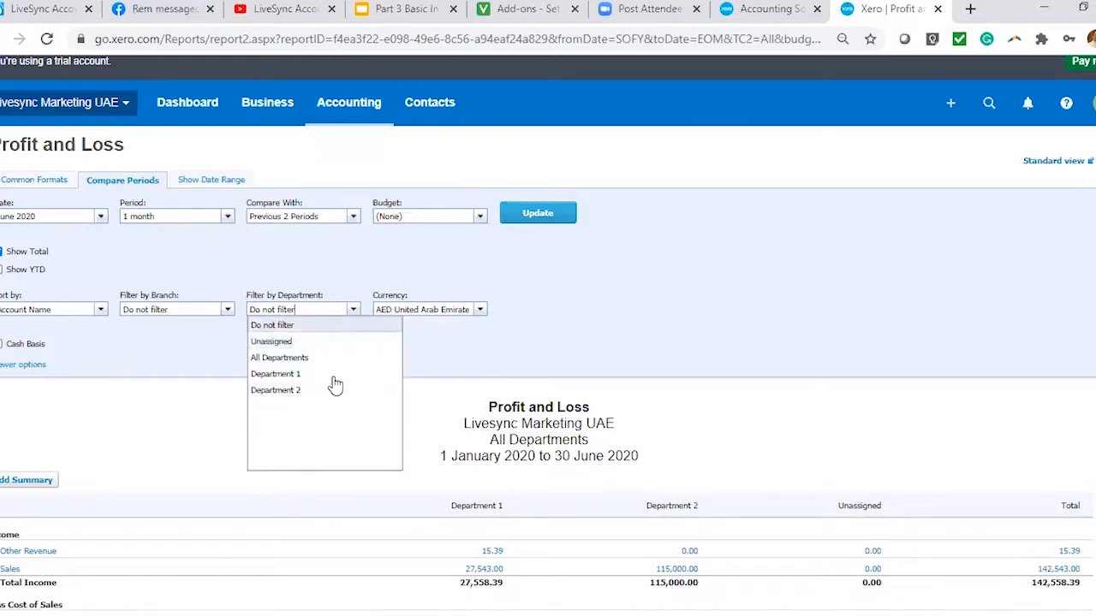
{"action": "left_click", "coordinate": [463, 344]}
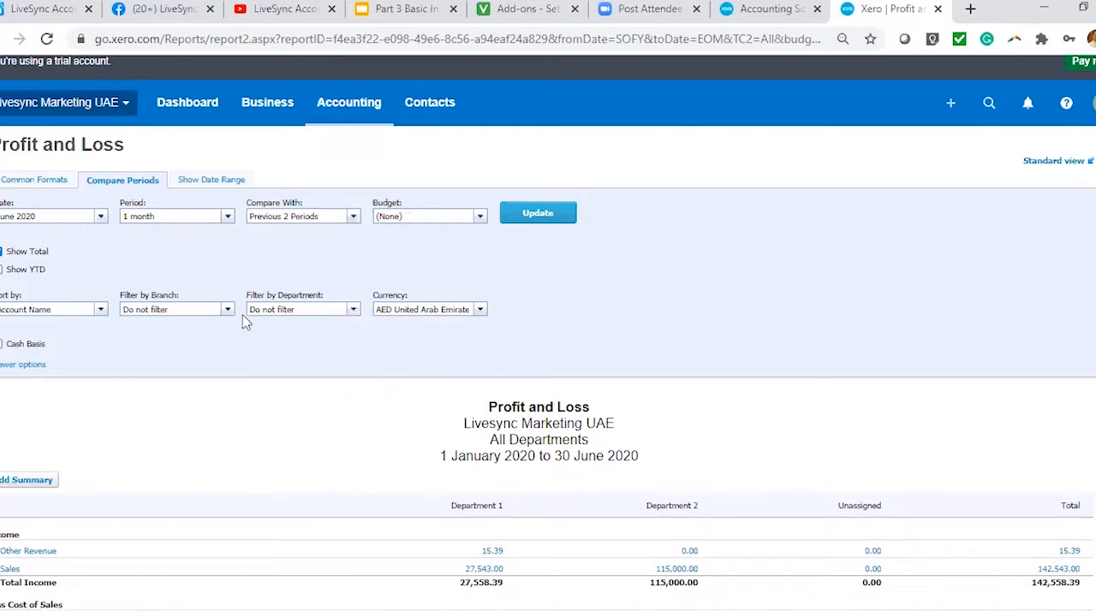
{"action": "left_click", "coordinate": [229, 312]}
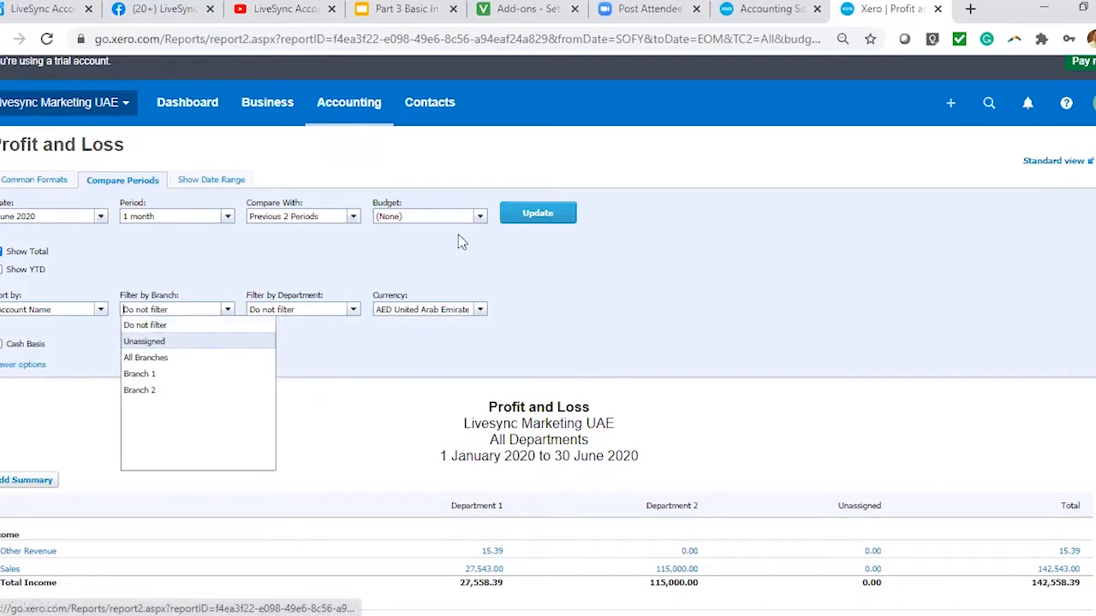
Update the Profit and Loss with the chosen comparison settings and look over its monthly columns.
{"action": "left_click", "coordinate": [535, 214]}
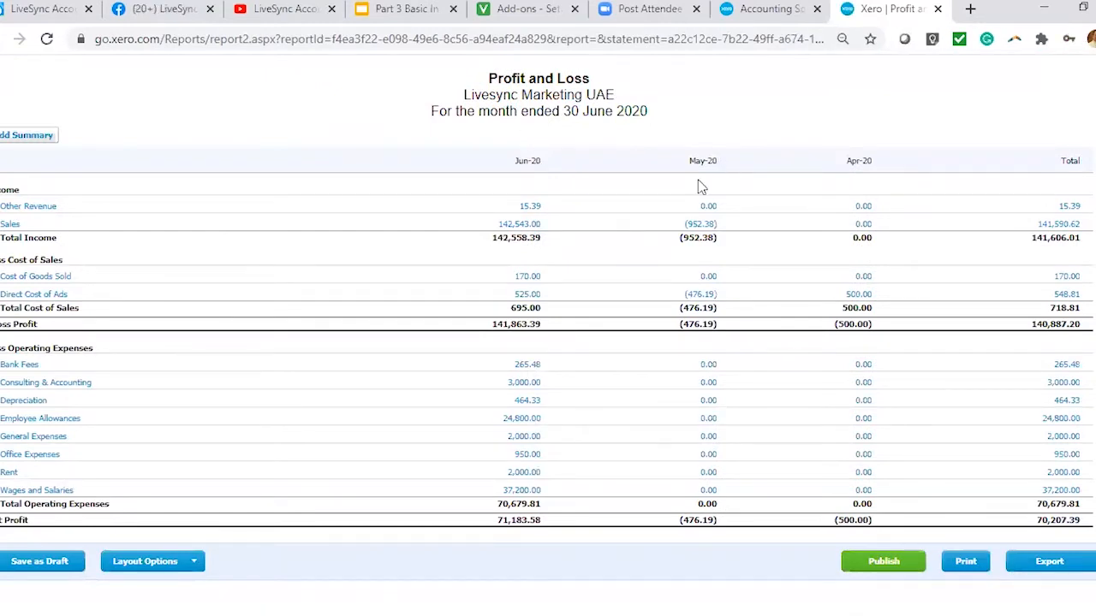
{"action": "scroll", "coordinate": [649, 259], "scroll_direction": "up", "scroll_amount": 1}
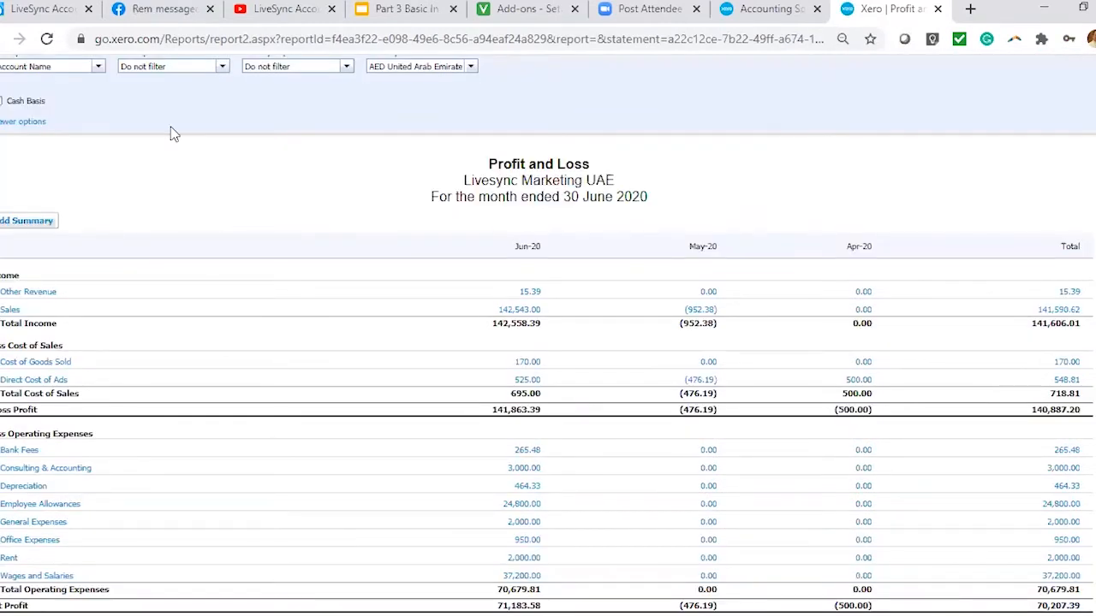
{"action": "scroll", "coordinate": [722, 305], "scroll_direction": "up", "scroll_amount": 3}
{"action": "scroll", "coordinate": [848, 272], "scroll_direction": "down", "scroll_amount": 3}
Compare the Profit and Loss with the previous 5 periods and update the report.
{"action": "scroll", "coordinate": [511, 254], "scroll_direction": "up", "scroll_amount": 3}
{"action": "left_click", "coordinate": [343, 237]}
{"action": "left_click", "coordinate": [282, 326]}
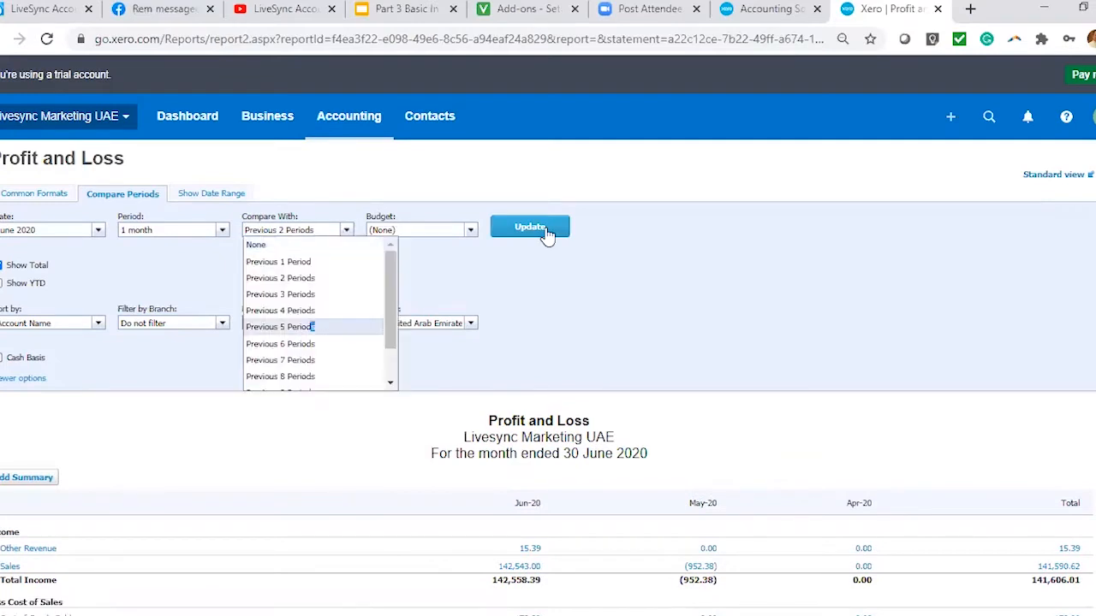
{"action": "left_click", "coordinate": [548, 230]}
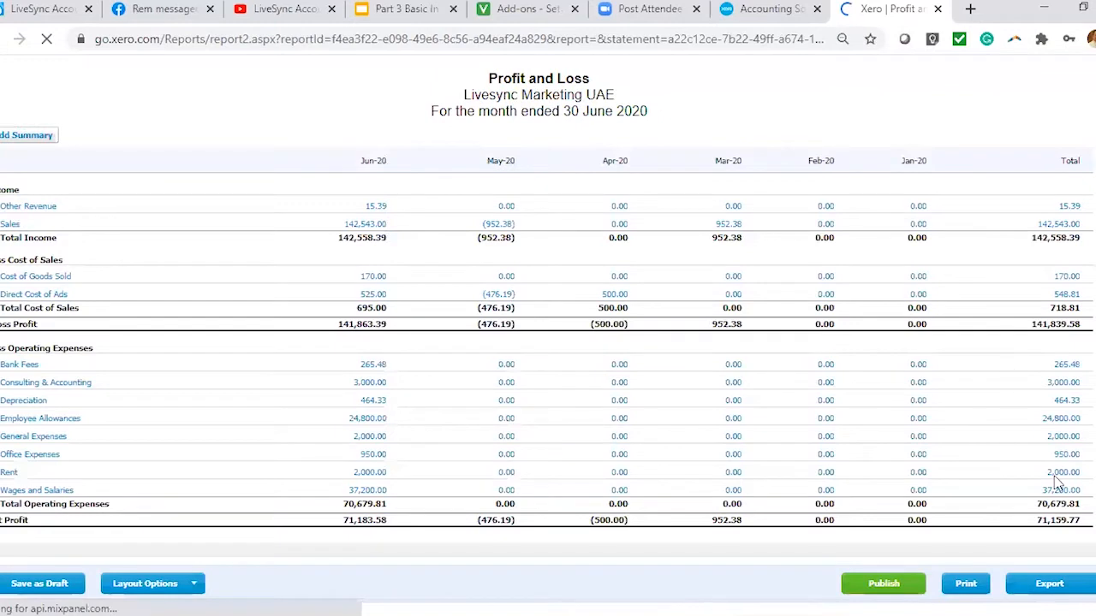
Export the six-month Profit and Loss comparison to Excel.
{"action": "scroll", "coordinate": [1066, 522], "scroll_direction": "down", "scroll_amount": 1}
{"action": "left_click", "coordinate": [1063, 522]}
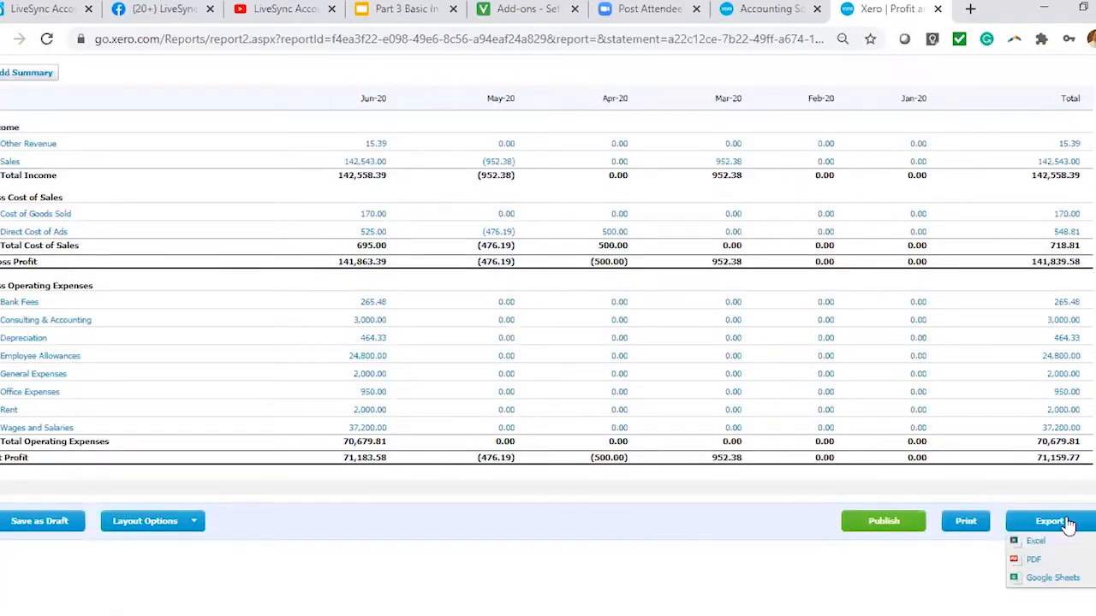
{"action": "left_click", "coordinate": [1037, 542]}
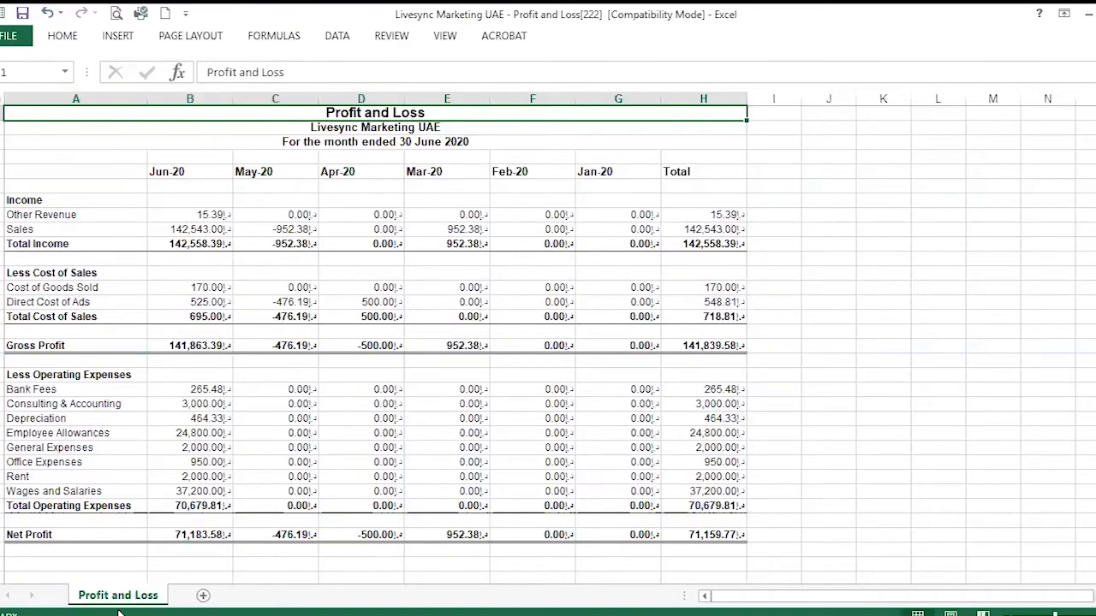
Switch back to Xero, export the Profit and Loss as a PDF and open the downloaded file.
{"action": "left_click", "coordinate": [118, 614]}
{"action": "left_click", "coordinate": [115, 585]}
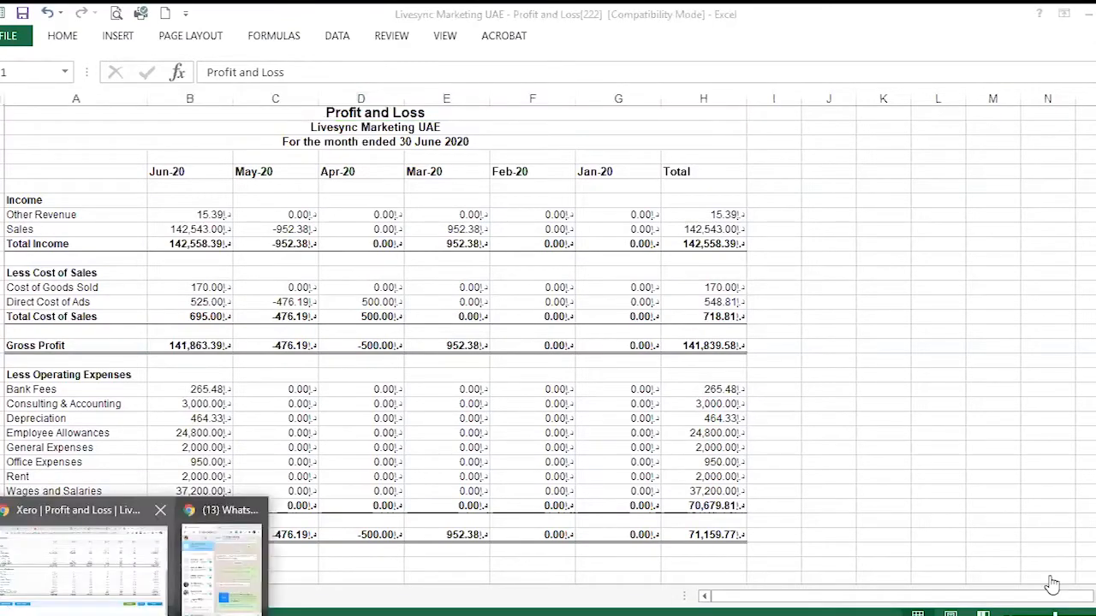
{"action": "left_click", "coordinate": [1051, 580]}
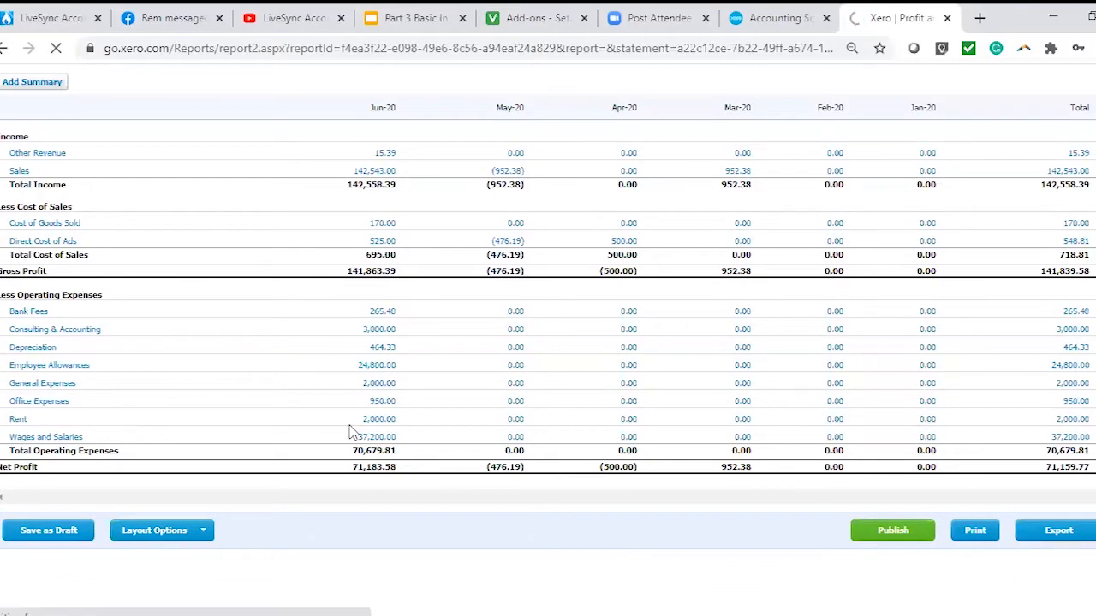
{"action": "left_click", "coordinate": [79, 608]}
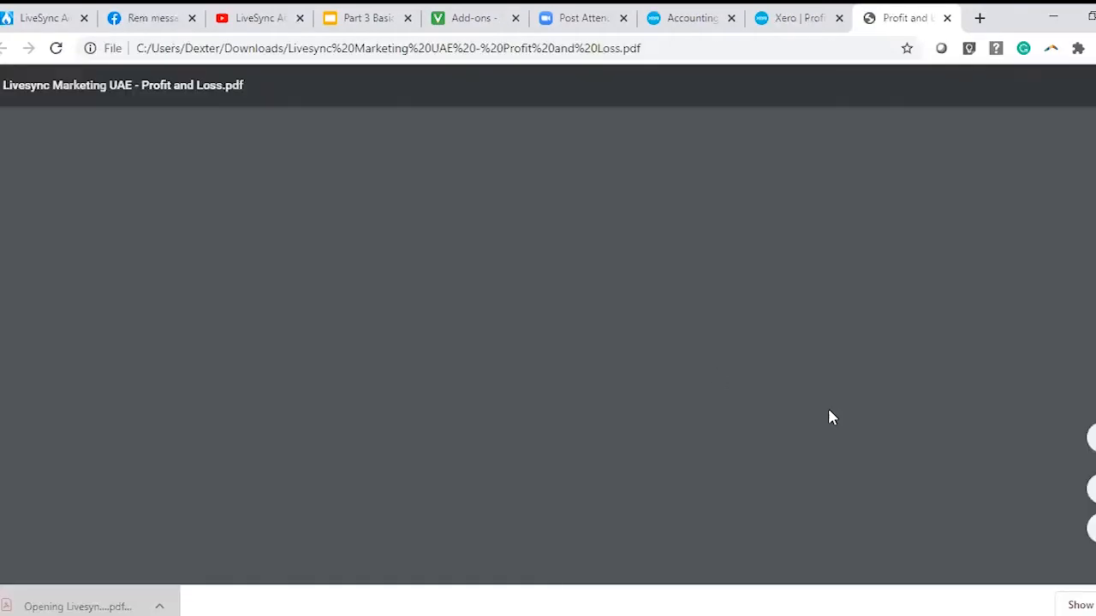
Look over the exported PDF and compare it with the Excel copy of the Profit and Loss.
{"action": "scroll", "coordinate": [765, 409], "scroll_direction": "down", "scroll_amount": 5}
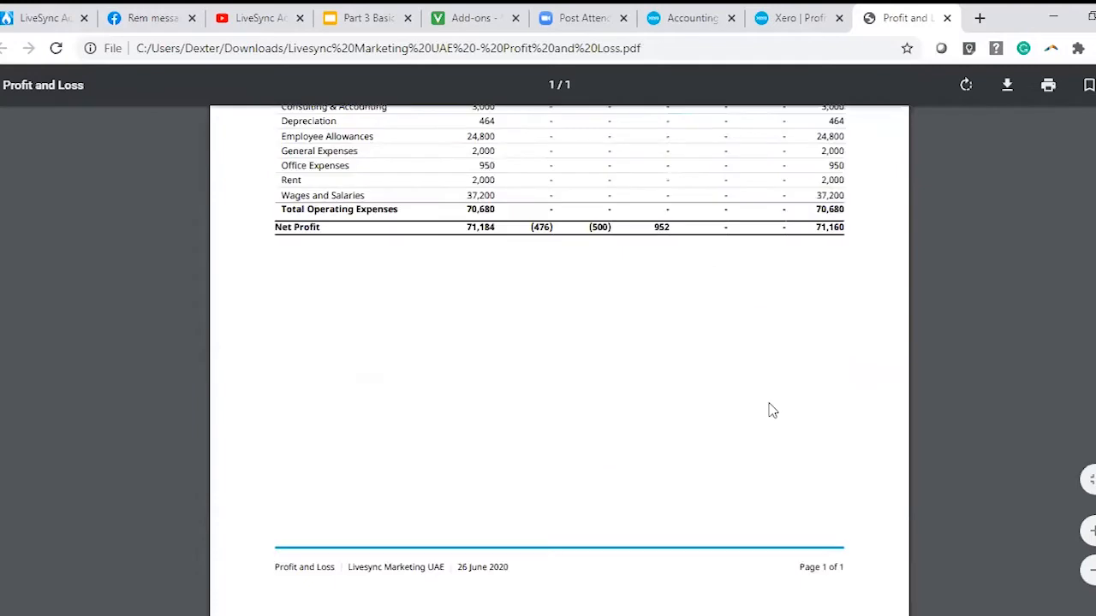
{"action": "scroll", "coordinate": [770, 413], "scroll_direction": "up", "scroll_amount": 4}
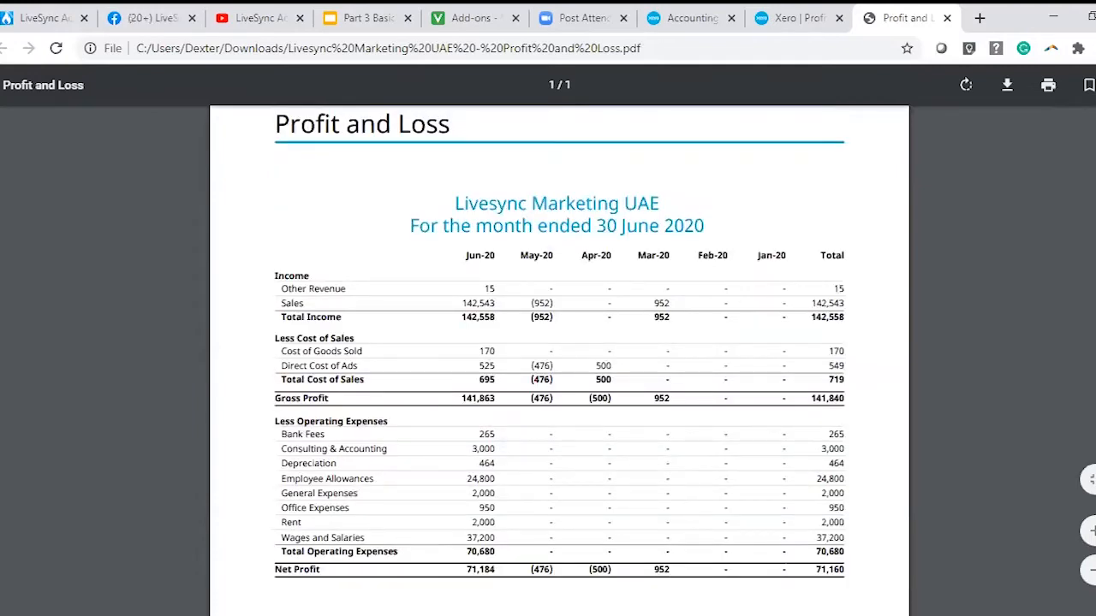
{"action": "key", "text": "alt+Tab"}
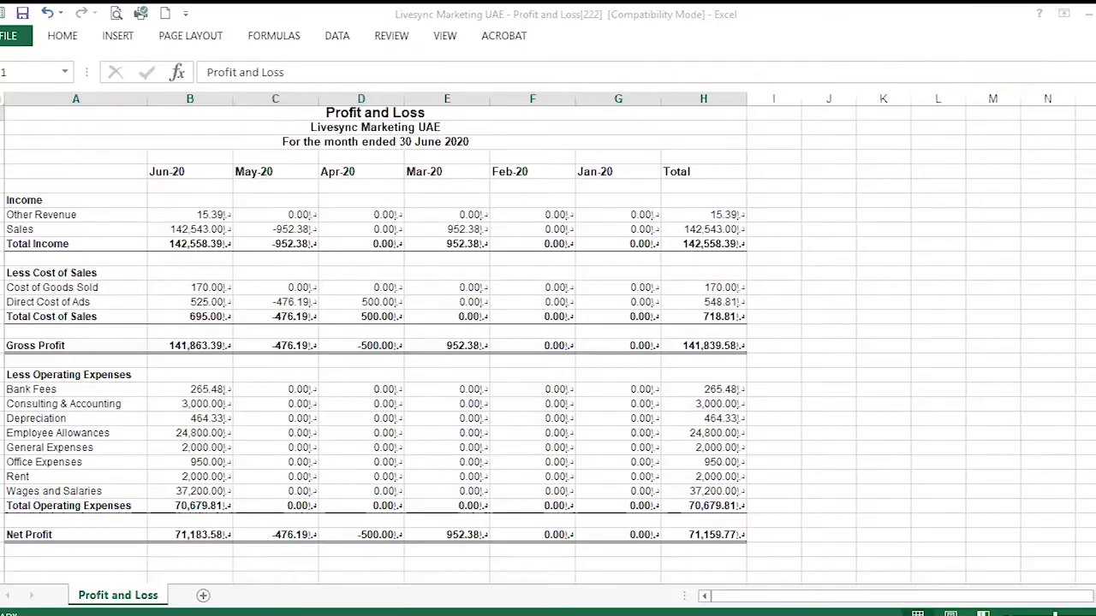
{"action": "left_click", "coordinate": [773, 492]}
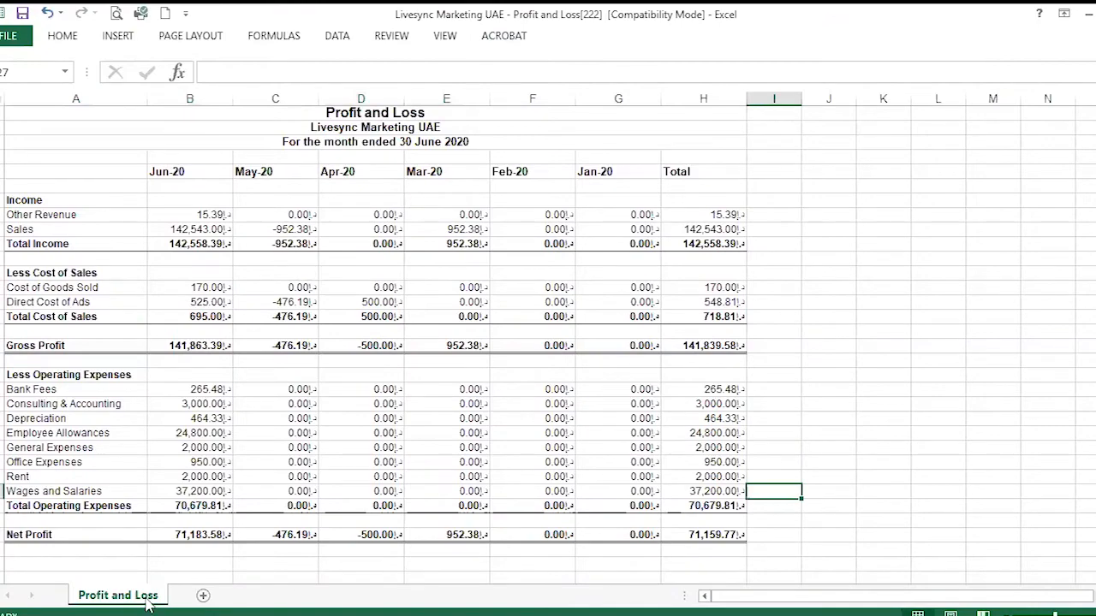
{"action": "mouse_move", "coordinate": [129, 612]}
{"action": "left_click", "coordinate": [51, 590]}
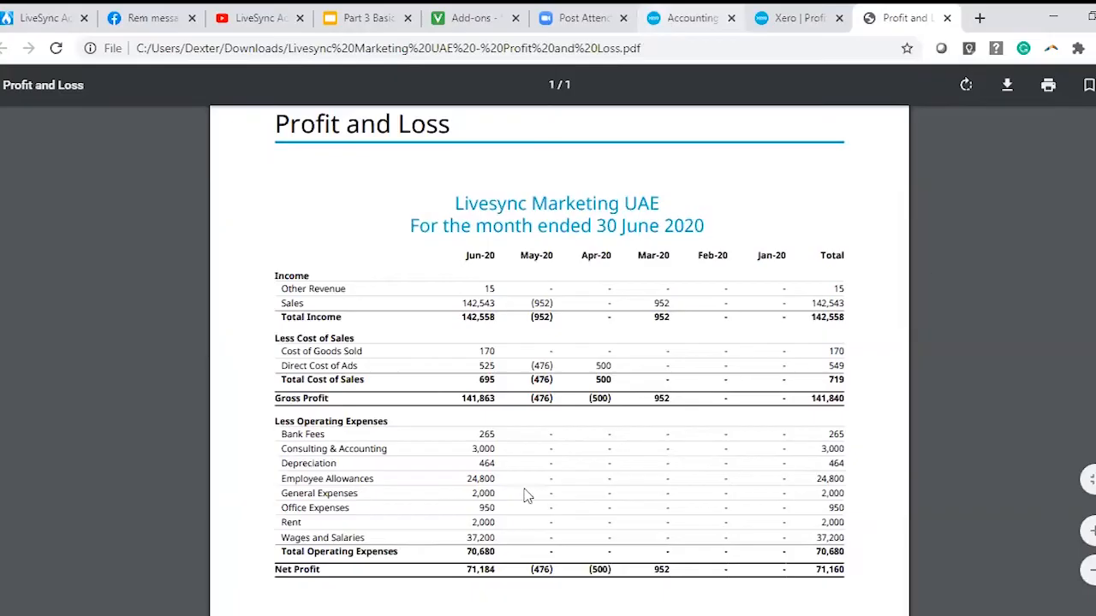
Return to the Profit and Loss in Xero and start creating a new report layout.
{"action": "key", "text": "ctrl+shift+Tab"}
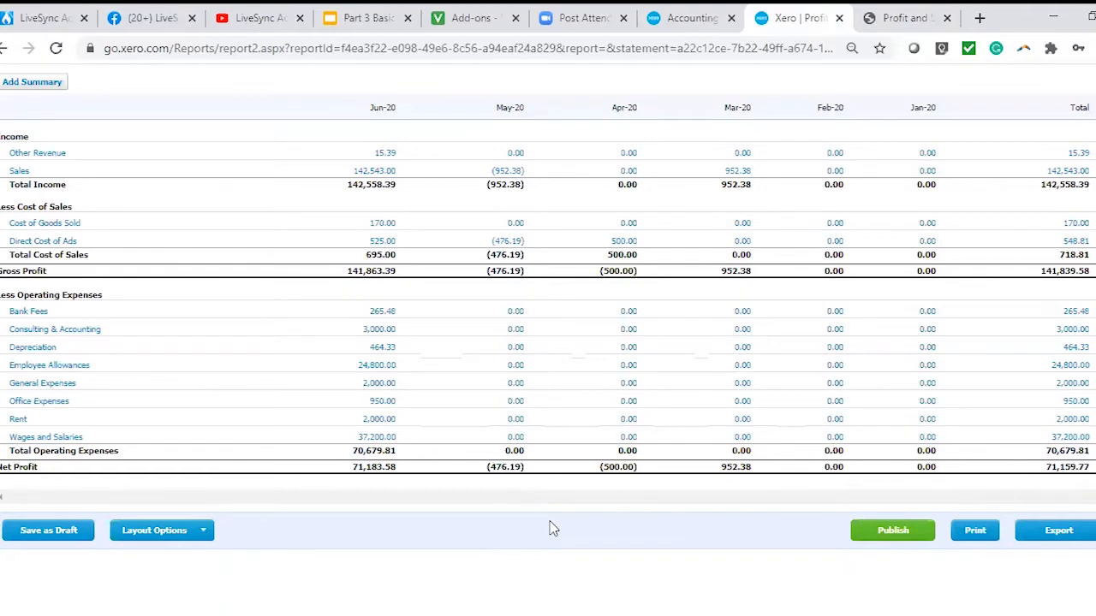
{"action": "scroll", "coordinate": [479, 531], "scroll_direction": "up", "scroll_amount": 3}
{"action": "scroll", "coordinate": [188, 548], "scroll_direction": "down", "scroll_amount": 3}
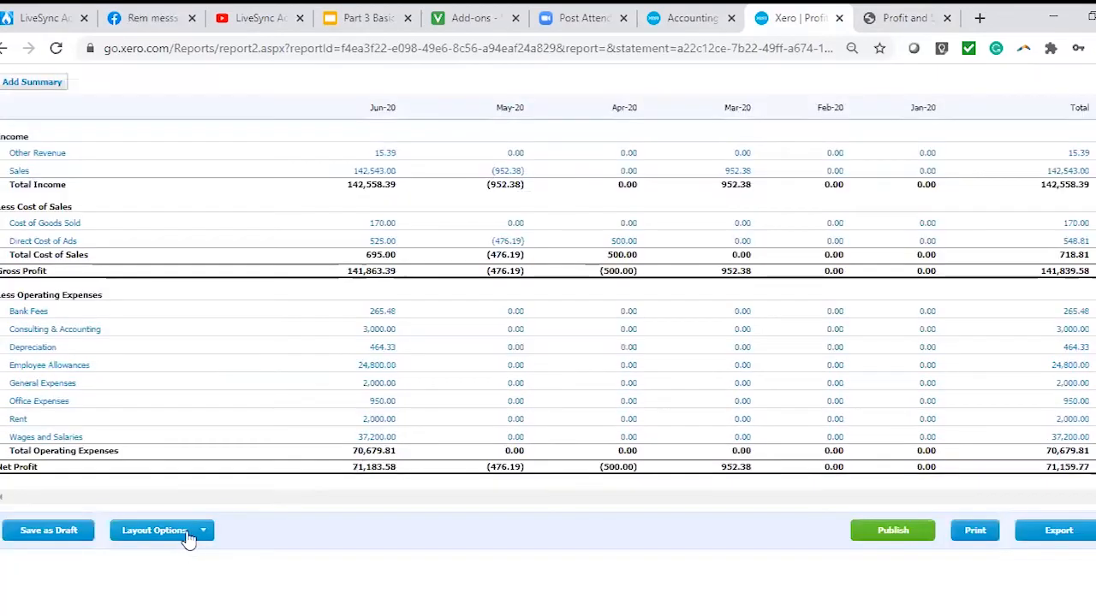
{"action": "left_click", "coordinate": [181, 532]}
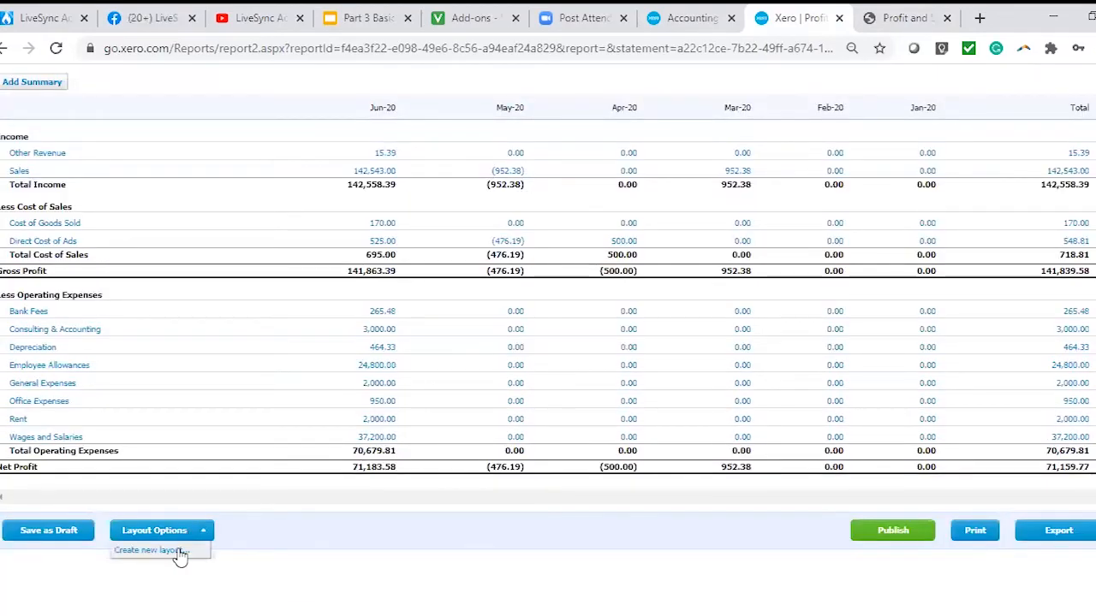
{"action": "left_click", "coordinate": [180, 553]}
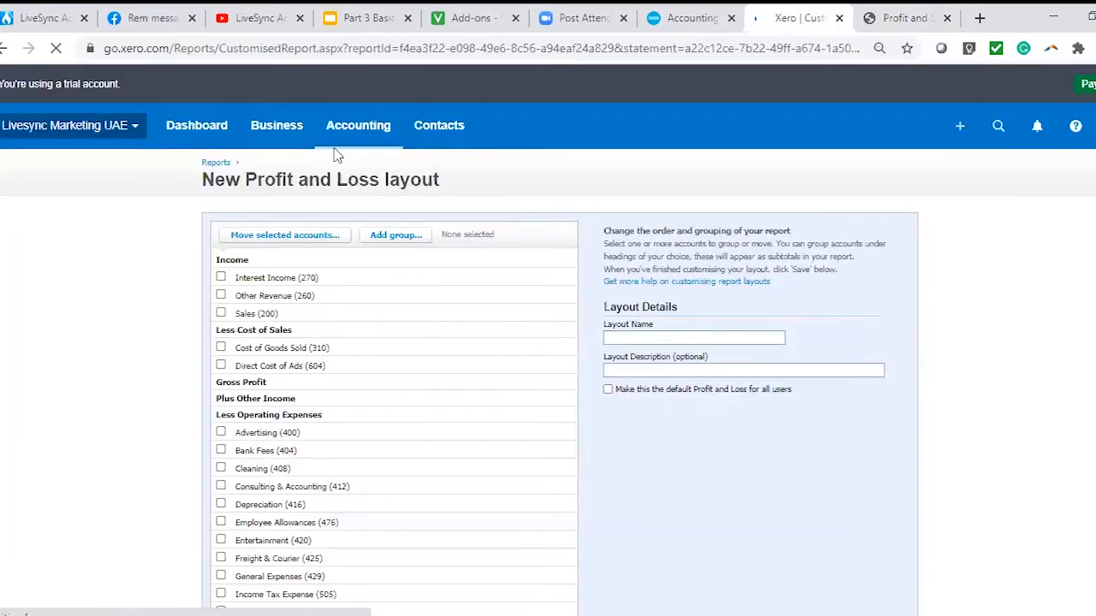
Select the Cleaning, General Expenses, Office Expenses, Printing & Stationery and Subscriptions accounts under Less Operating Expenses.
{"action": "scroll", "coordinate": [334, 154], "scroll_direction": "down", "scroll_amount": 2}
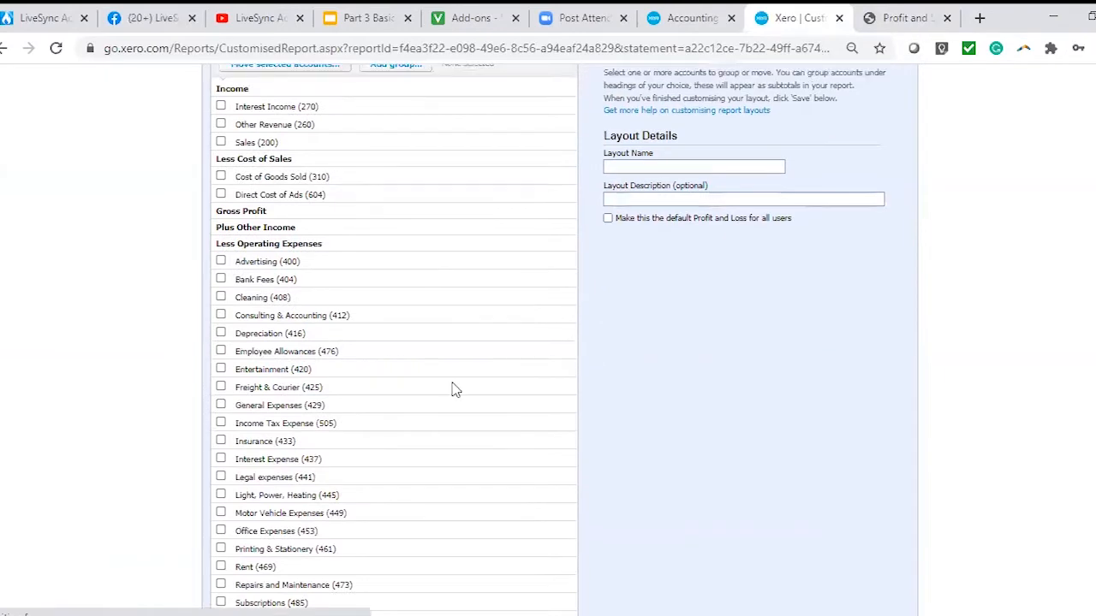
{"action": "scroll", "coordinate": [454, 394], "scroll_direction": "down", "scroll_amount": 3}
{"action": "scroll", "coordinate": [460, 301], "scroll_direction": "up", "scroll_amount": 3}
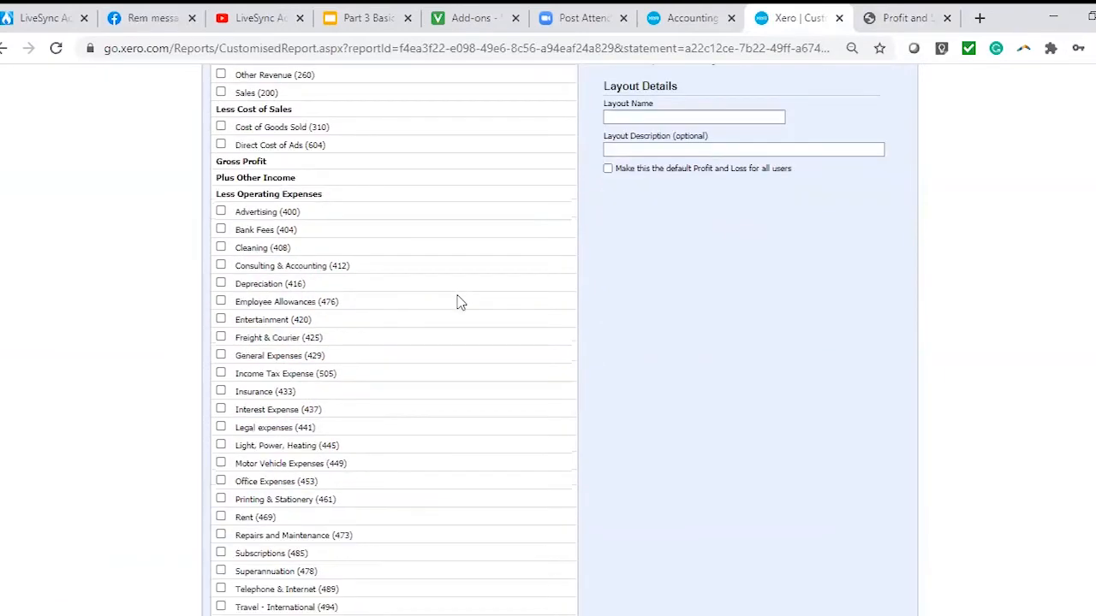
{"action": "scroll", "coordinate": [458, 301], "scroll_direction": "up", "scroll_amount": 1}
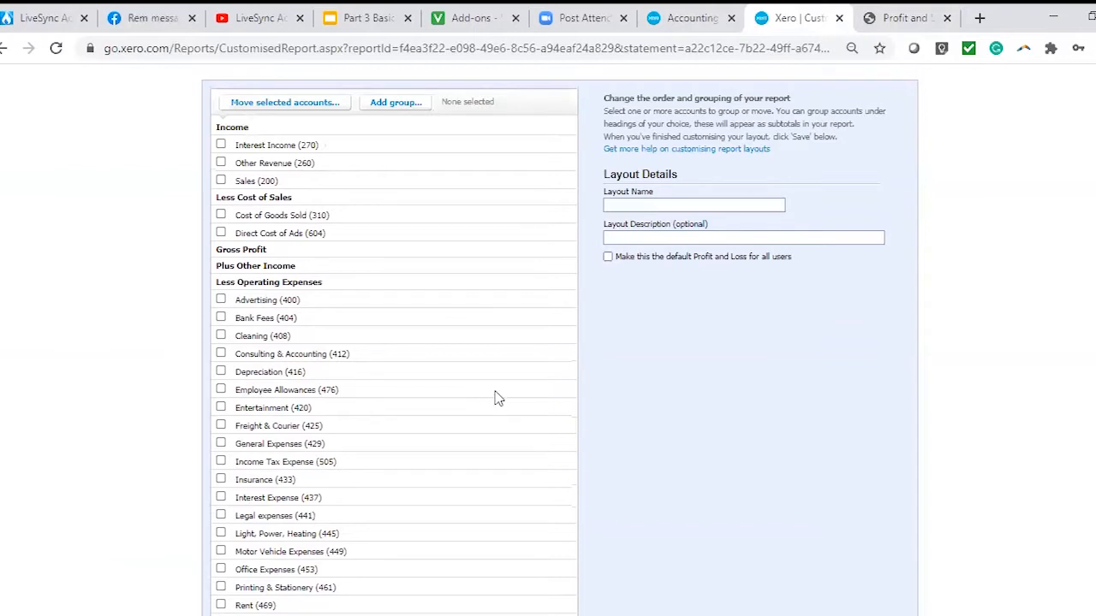
{"action": "scroll", "coordinate": [496, 404], "scroll_direction": "down", "scroll_amount": 2}
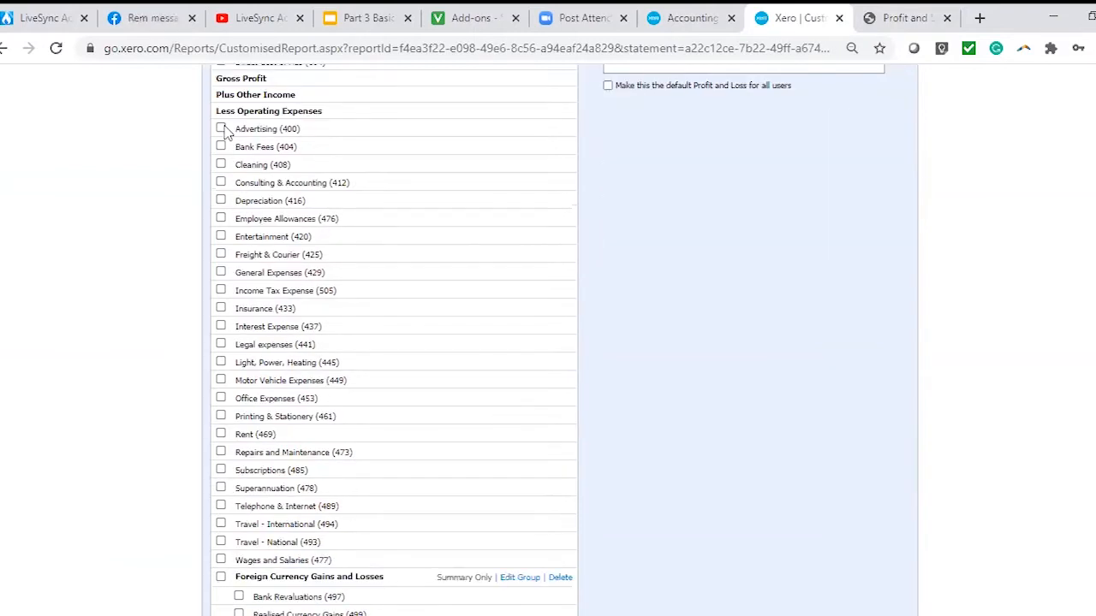
{"action": "left_click", "coordinate": [221, 273]}
{"action": "left_click", "coordinate": [221, 398]}
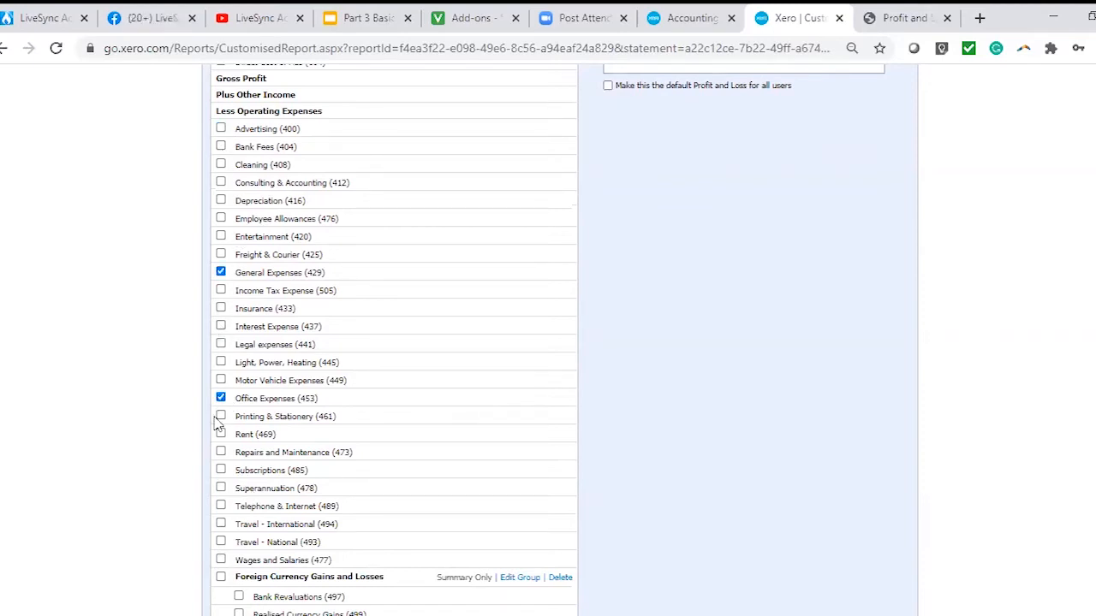
{"action": "left_click", "coordinate": [220, 417]}
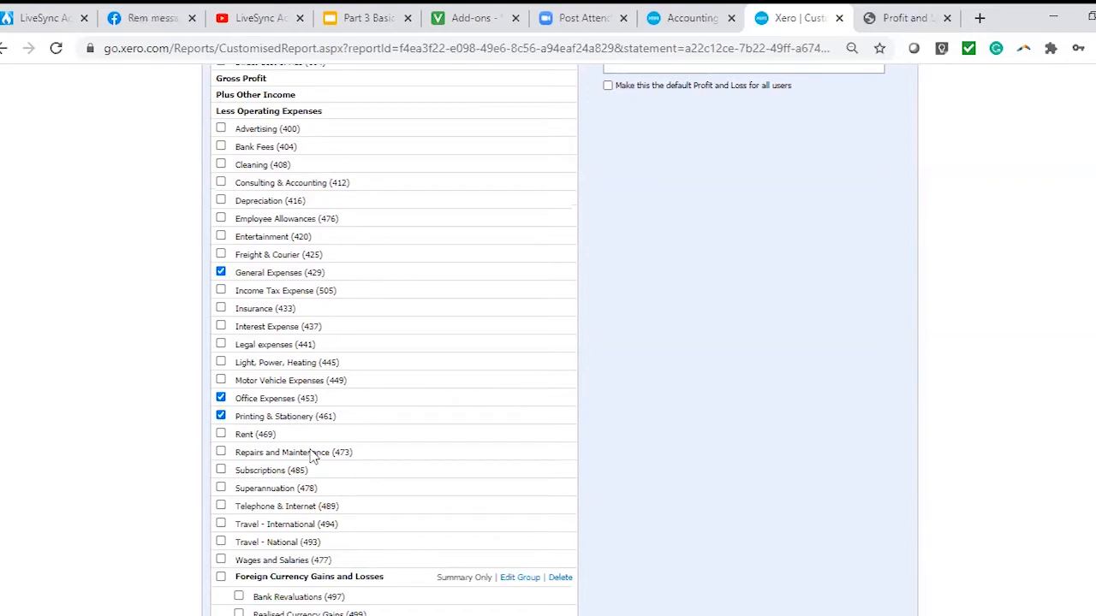
{"action": "left_click", "coordinate": [283, 470]}
{"action": "scroll", "coordinate": [478, 425], "scroll_direction": "up", "scroll_amount": 1}
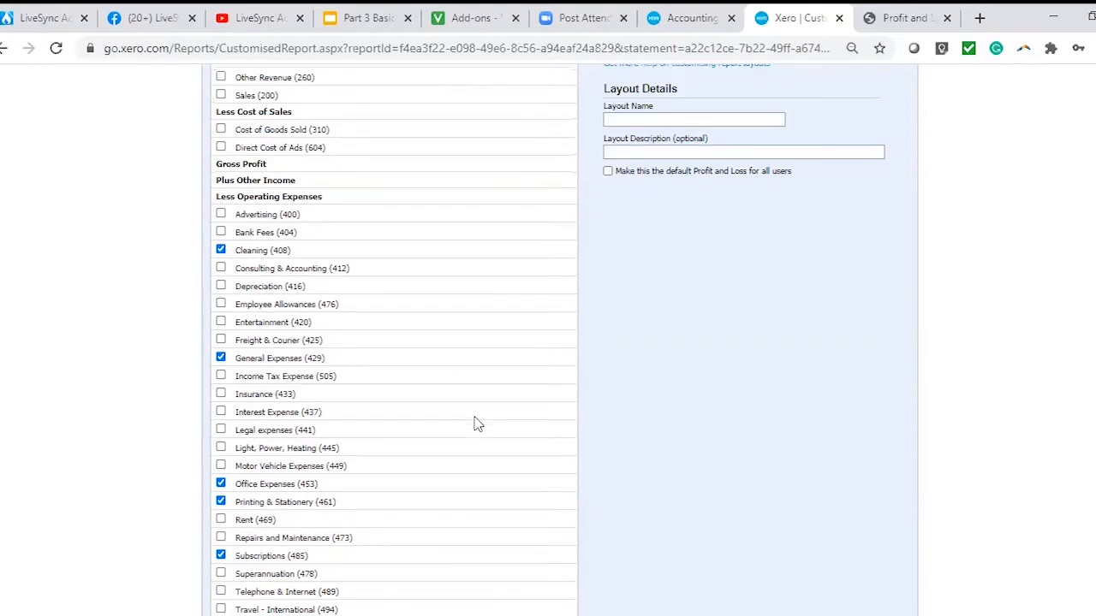
Group the selected accounts as Admin Expenses, placed in Less Operating Expenses.
{"action": "scroll", "coordinate": [305, 126], "scroll_direction": "up", "scroll_amount": 1}
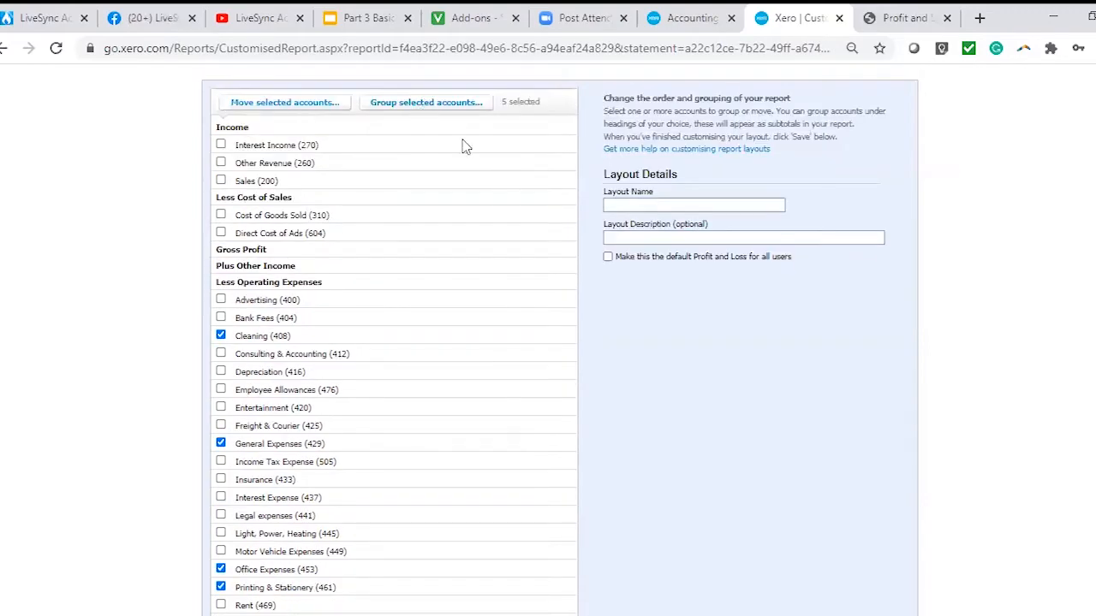
{"action": "type", "text": "Admi"}
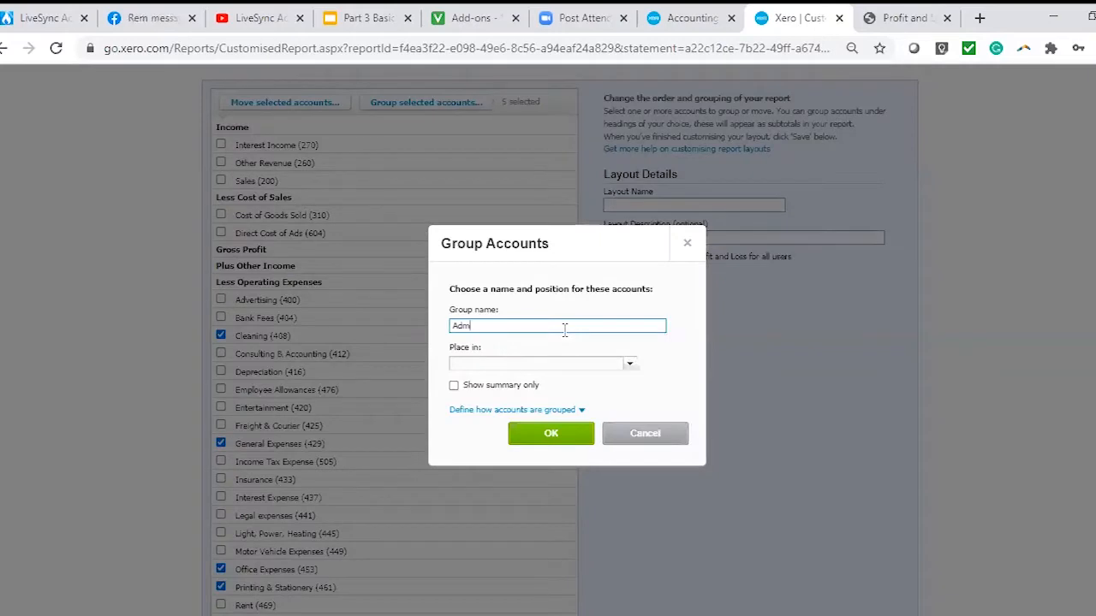
{"action": "type", "text": "n Expenses"}
{"action": "left_click", "coordinate": [610, 366]}
{"action": "left_click", "coordinate": [541, 472]}
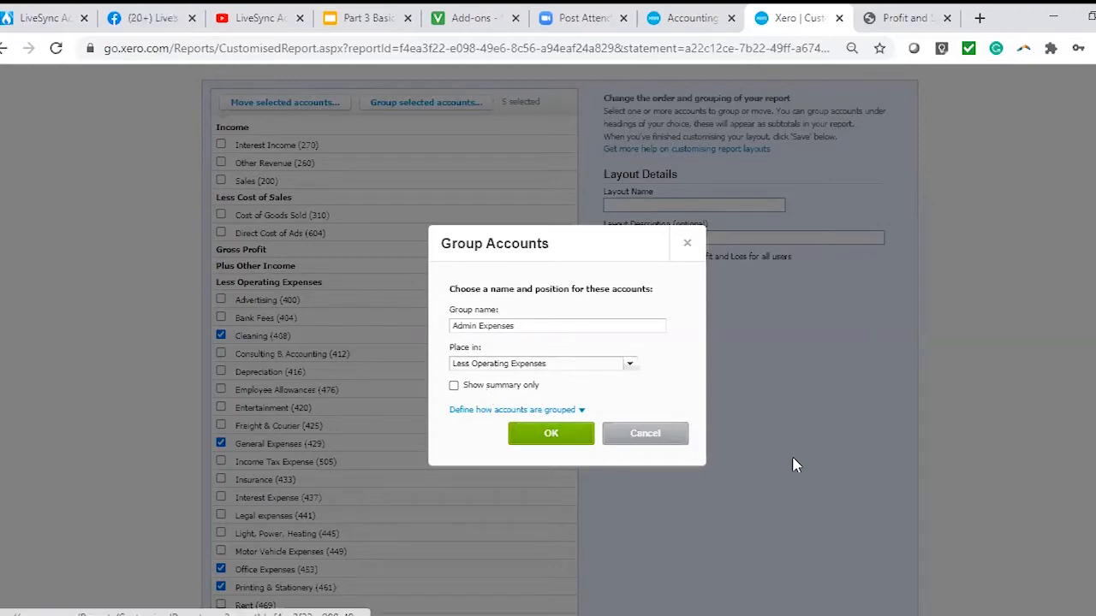
{"action": "left_click", "coordinate": [550, 433]}
Edit the Admin Expenses group and change its placement to Less Cost of Sales.
{"action": "scroll", "coordinate": [611, 502], "scroll_direction": "down", "scroll_amount": 4}
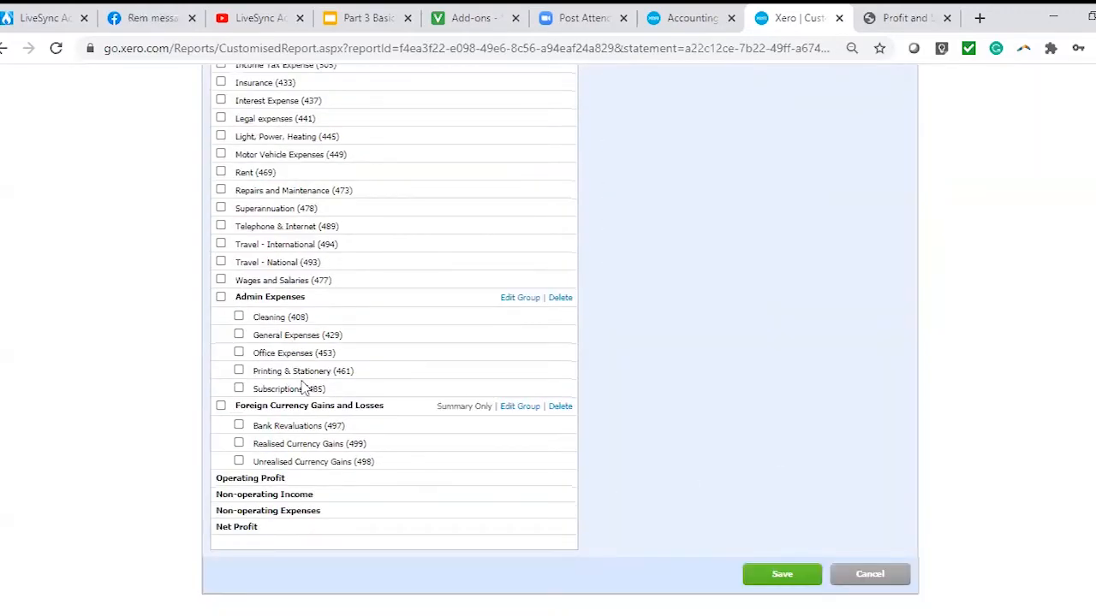
{"action": "left_click", "coordinate": [522, 299]}
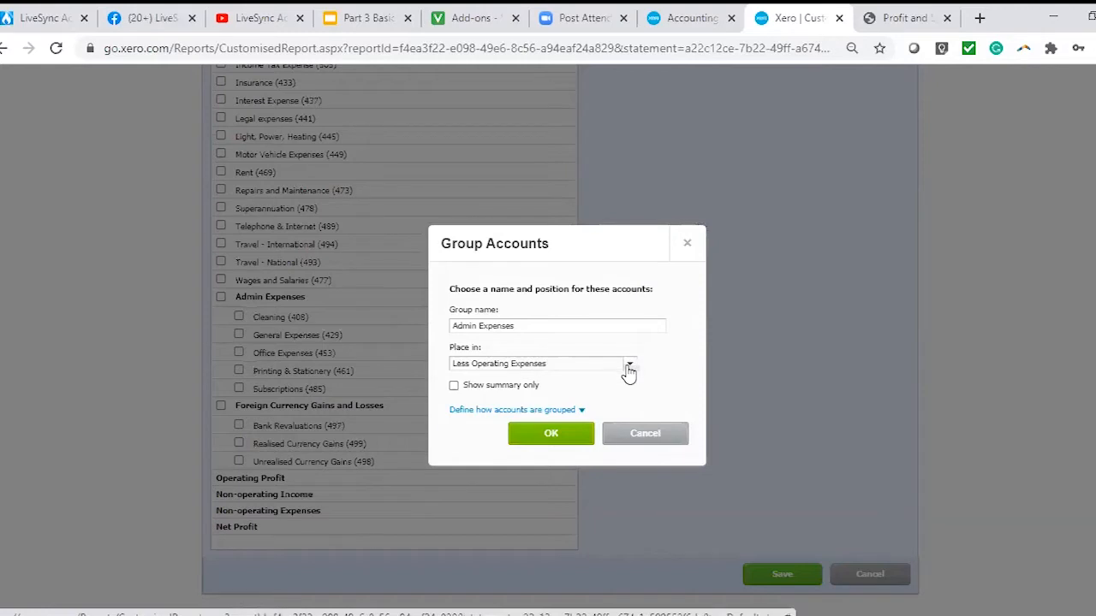
{"action": "left_click", "coordinate": [629, 365]}
{"action": "left_click", "coordinate": [552, 415]}
{"action": "left_click", "coordinate": [576, 435]}
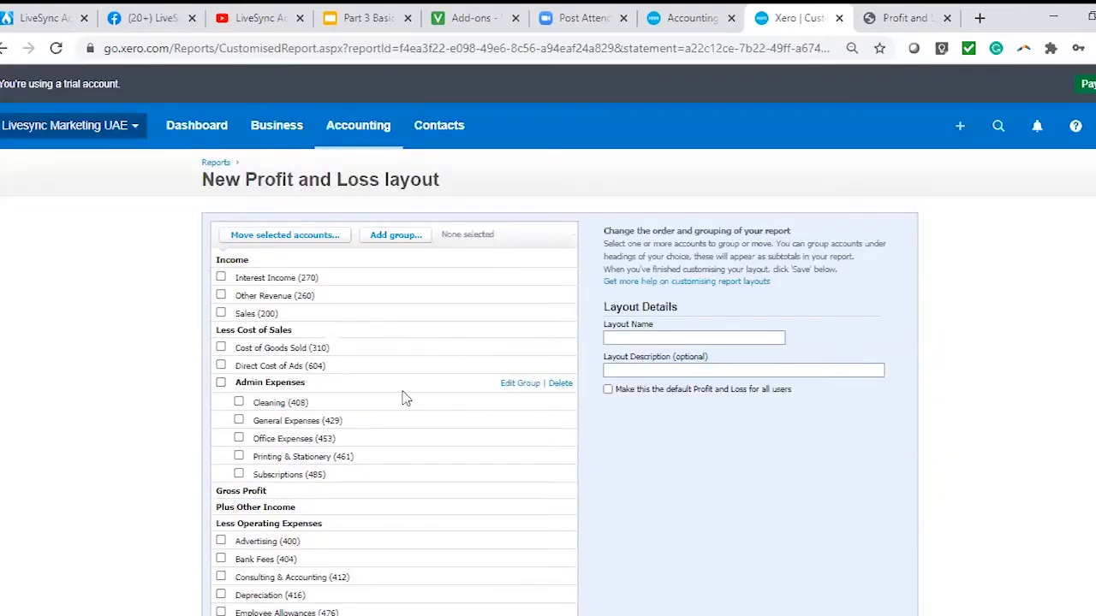
Move the Admin Expenses group back to Less Operating Expenses, leaving its summary-only display off.
{"action": "left_click", "coordinate": [522, 383]}
{"action": "left_click", "coordinate": [624, 365]}
{"action": "left_click", "coordinate": [540, 473]}
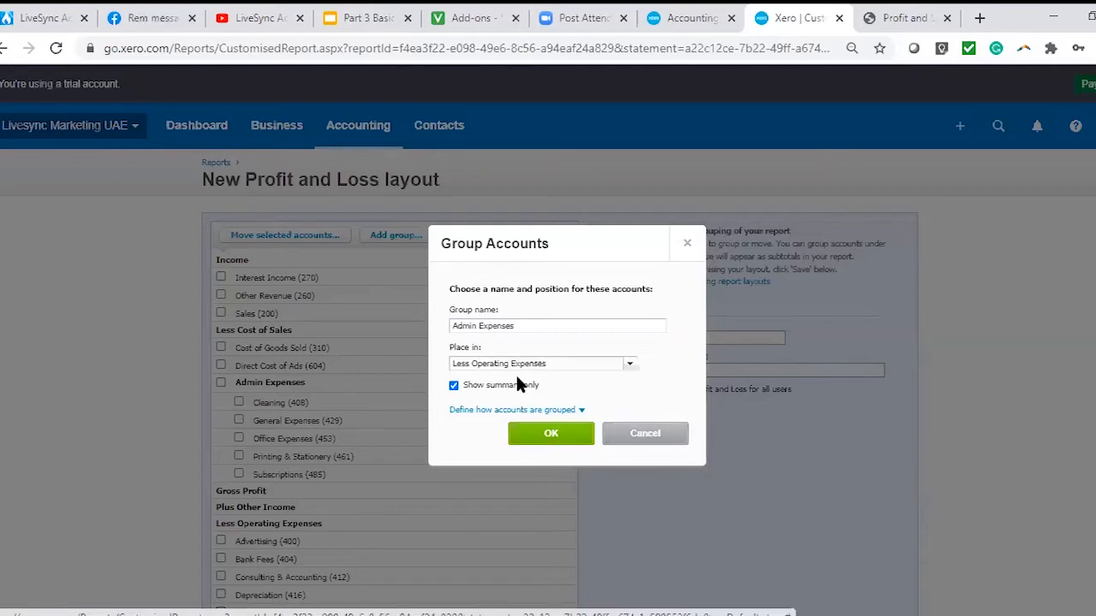
{"action": "left_click", "coordinate": [555, 434]}
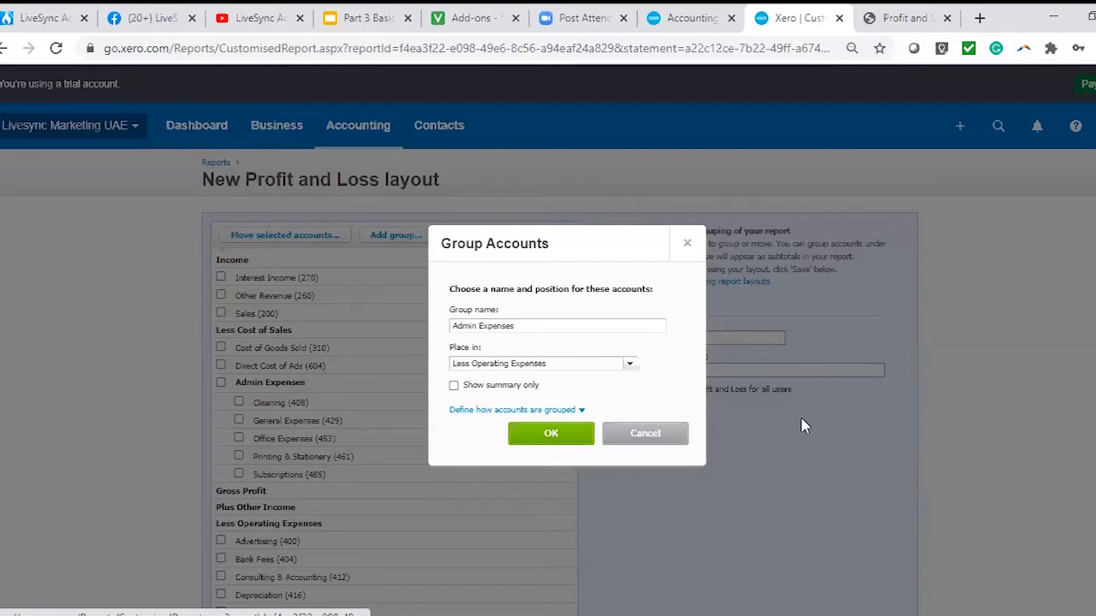
{"action": "scroll", "coordinate": [764, 421], "scroll_direction": "down", "scroll_amount": 6}
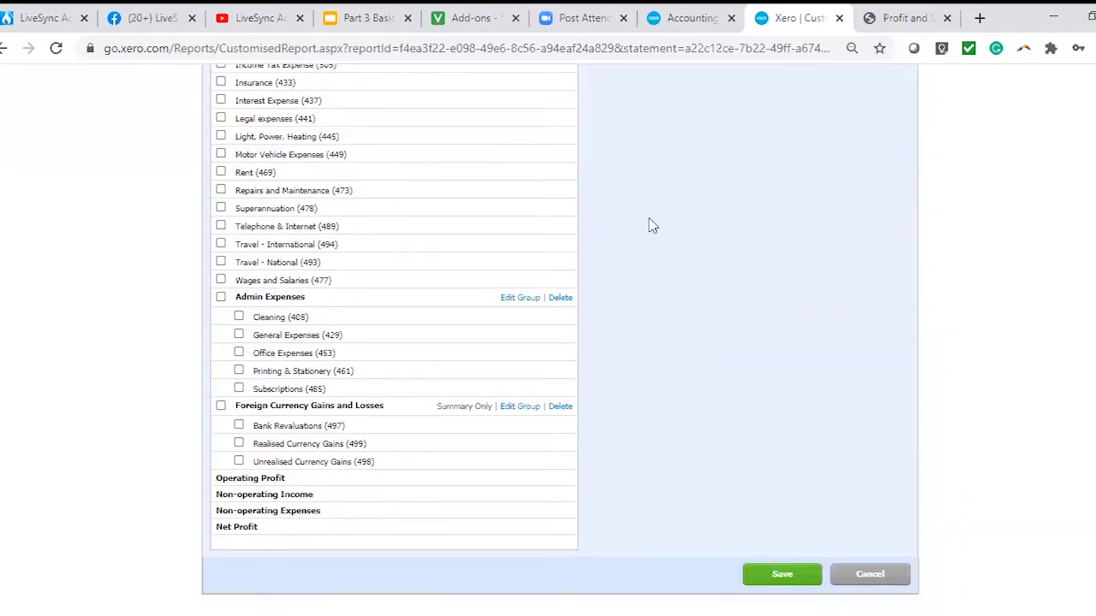
Name the layout Standard P&L and enter the same text as its description.
{"action": "scroll", "coordinate": [651, 226], "scroll_direction": "up", "scroll_amount": 6}
{"action": "left_click", "coordinate": [737, 340]}
{"action": "type", "text": "Standar"}
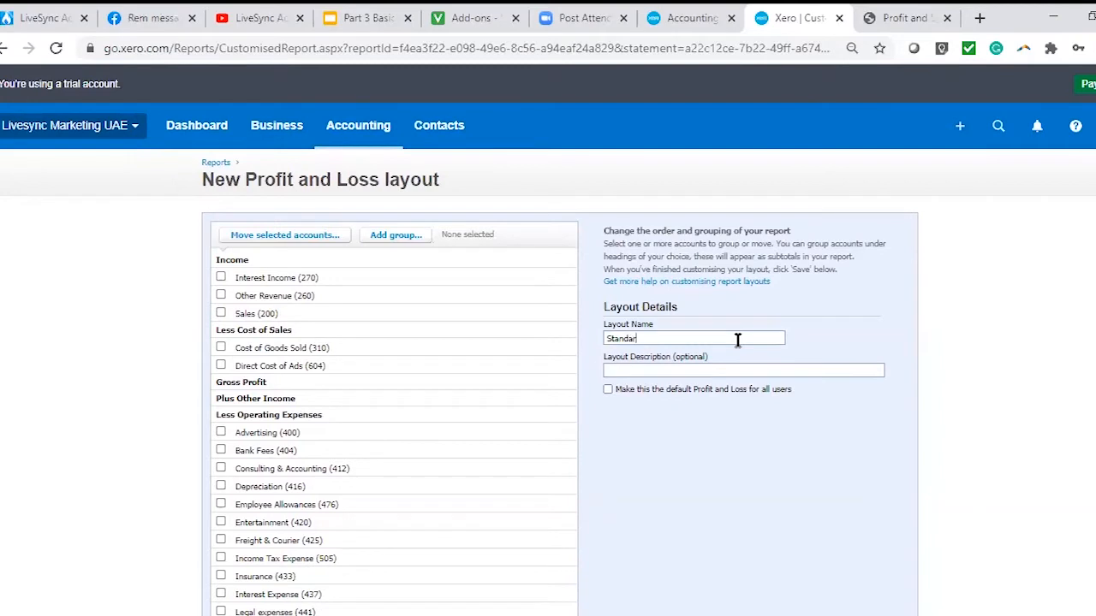
{"action": "type", "text": "d P&L"}
{"action": "left_click_drag", "start_coordinate": [705, 337], "coordinate": [509, 339]}
{"action": "key", "text": "ctrl+c"}
{"action": "left_click", "coordinate": [646, 370]}
{"action": "key", "text": "ctrl+v"}
Make this layout the default Profit and Loss for all users and save it.
{"action": "left_click", "coordinate": [608, 389]}
{"action": "scroll", "coordinate": [753, 463], "scroll_direction": "down", "scroll_amount": 6}
{"action": "left_click", "coordinate": [775, 576]}
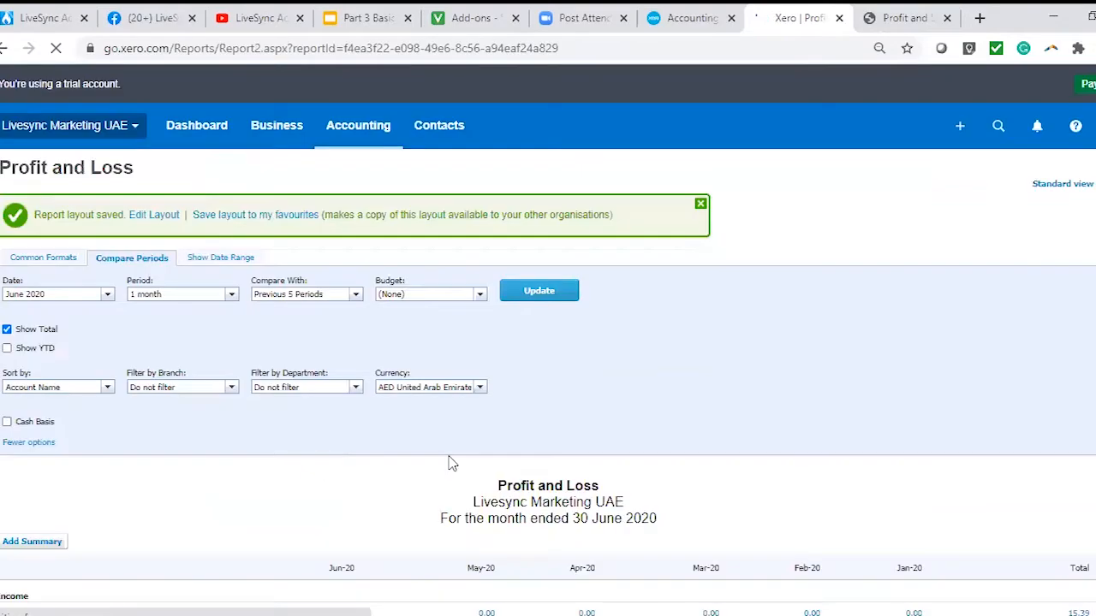
Edit the saved layout so the Admin Expenses group shows its summary only, and save the layout.
{"action": "scroll", "coordinate": [450, 462], "scroll_direction": "down", "scroll_amount": 10}
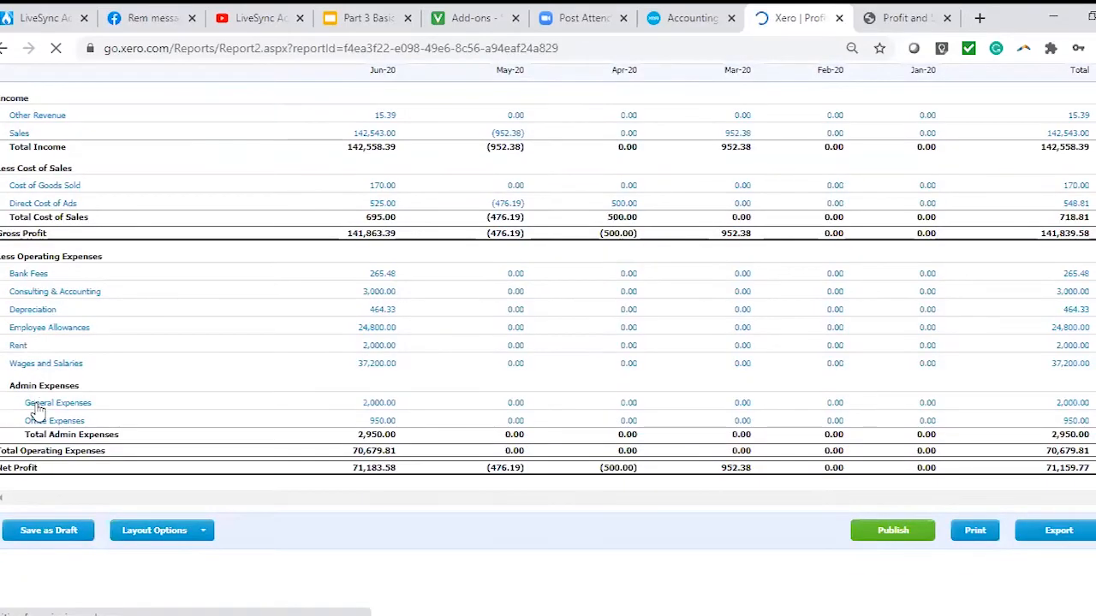
{"action": "left_click", "coordinate": [154, 530]}
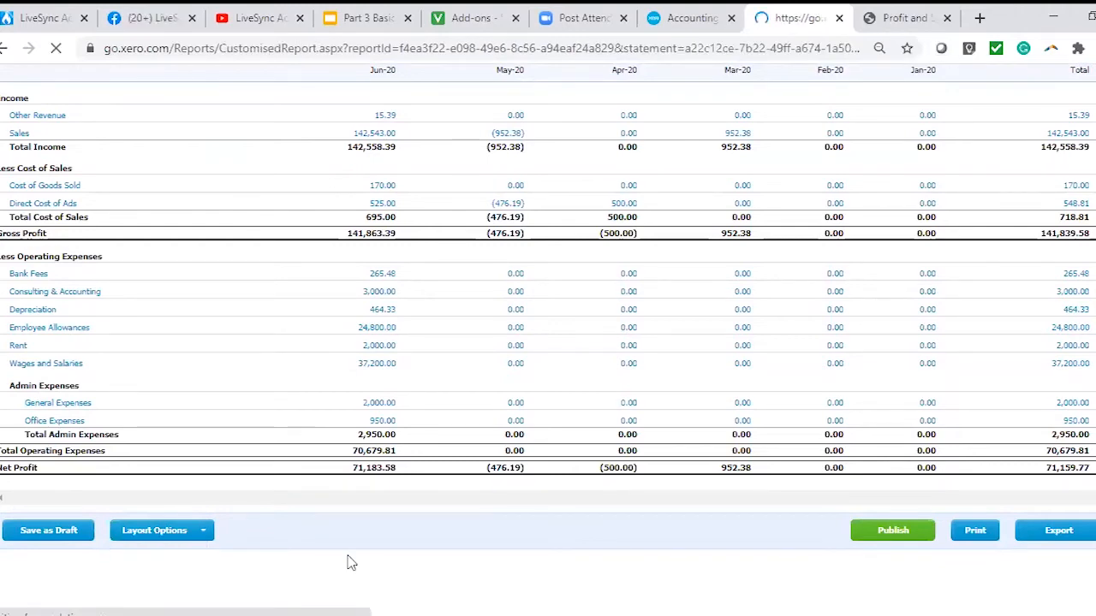
{"action": "scroll", "coordinate": [505, 306], "scroll_direction": "down", "scroll_amount": 5}
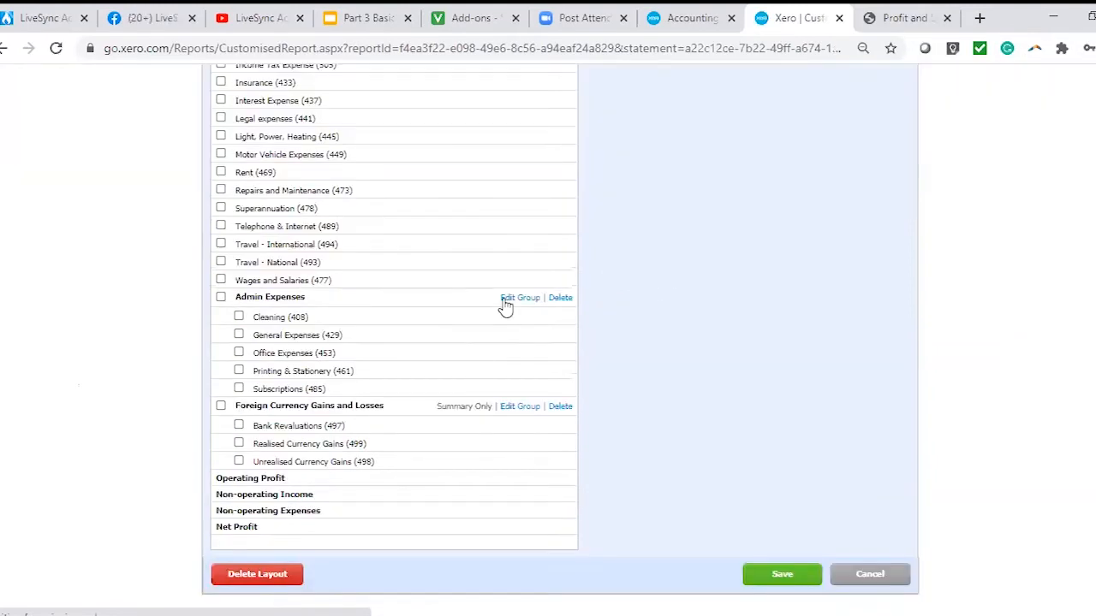
{"action": "left_click", "coordinate": [507, 298]}
{"action": "left_click", "coordinate": [454, 386]}
{"action": "left_click", "coordinate": [796, 567]}
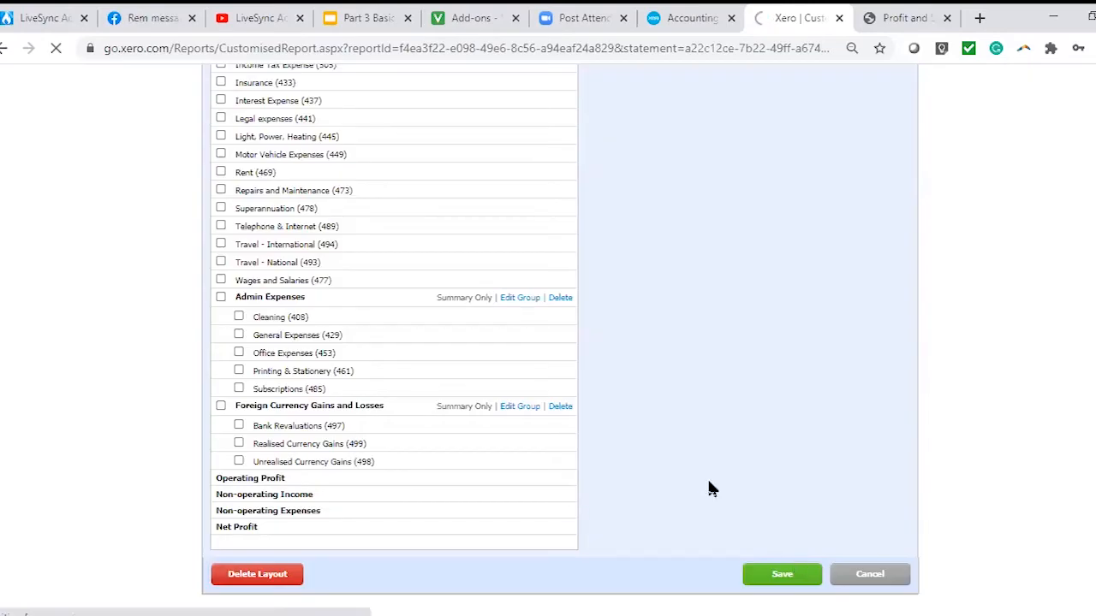
Edit the layout again, turn off the summary-only display for Admin Expenses and save the change.
{"action": "scroll", "coordinate": [10, 503], "scroll_direction": "down", "scroll_amount": 4}
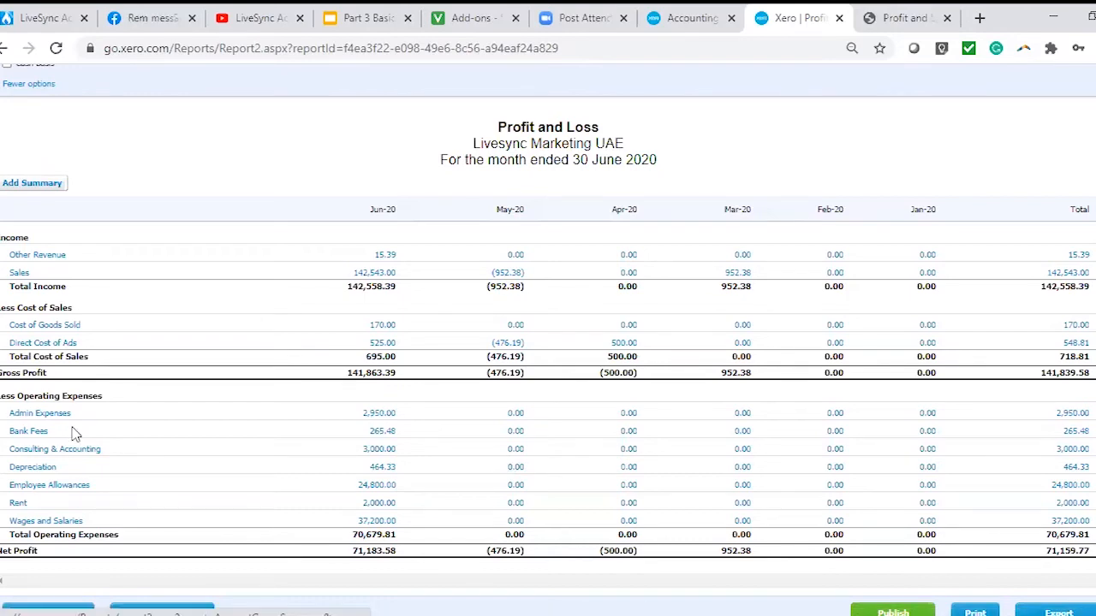
{"action": "scroll", "coordinate": [156, 553], "scroll_direction": "down", "scroll_amount": 1}
{"action": "left_click", "coordinate": [157, 529]}
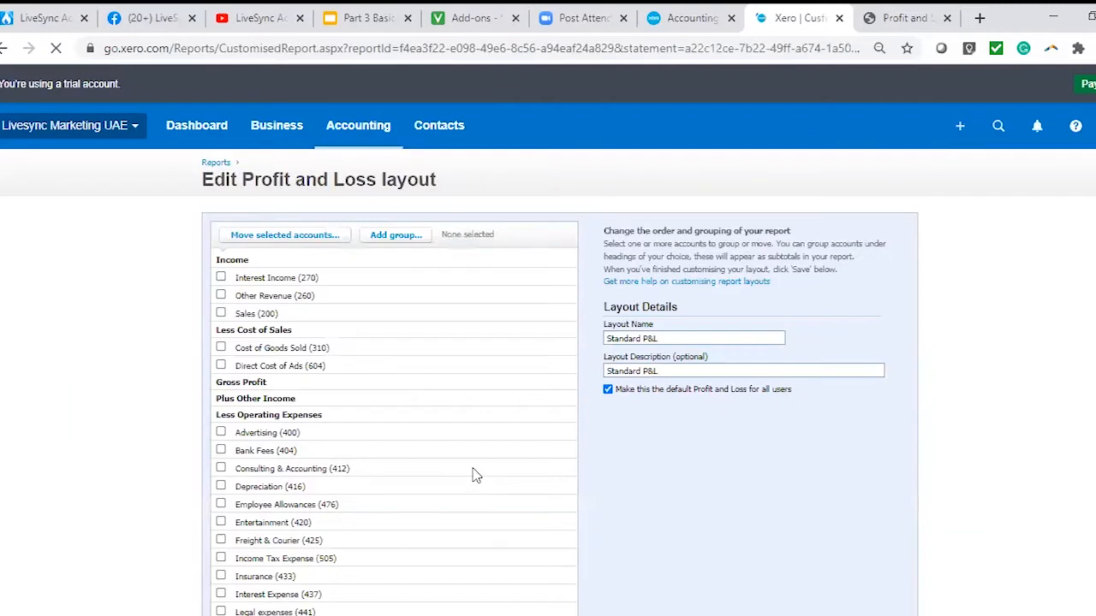
{"action": "scroll", "coordinate": [243, 417], "scroll_direction": "down", "scroll_amount": 5}
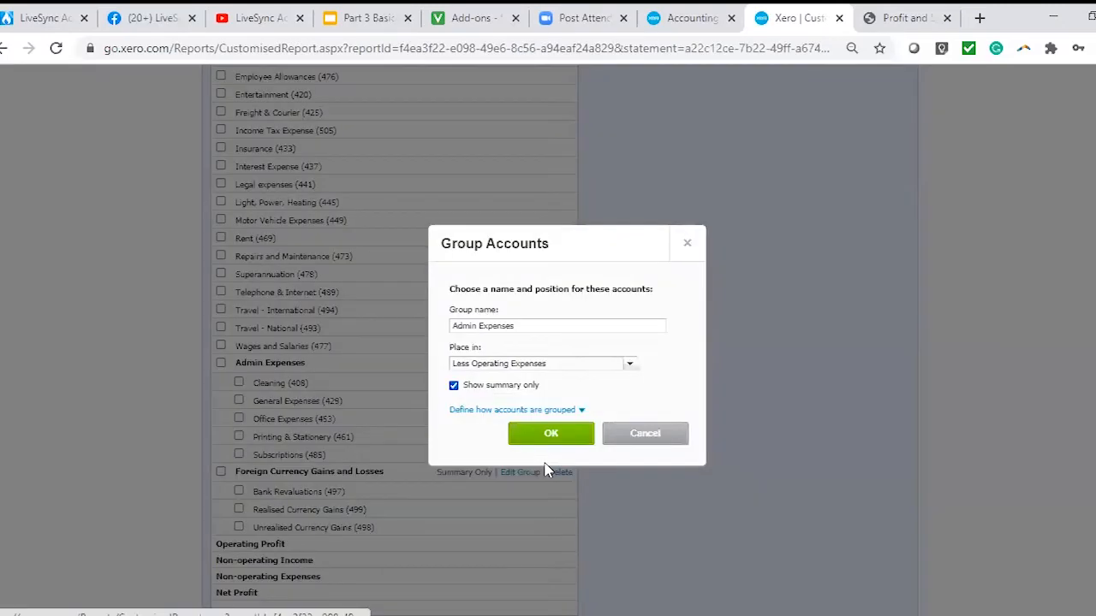
{"action": "left_click", "coordinate": [649, 435]}
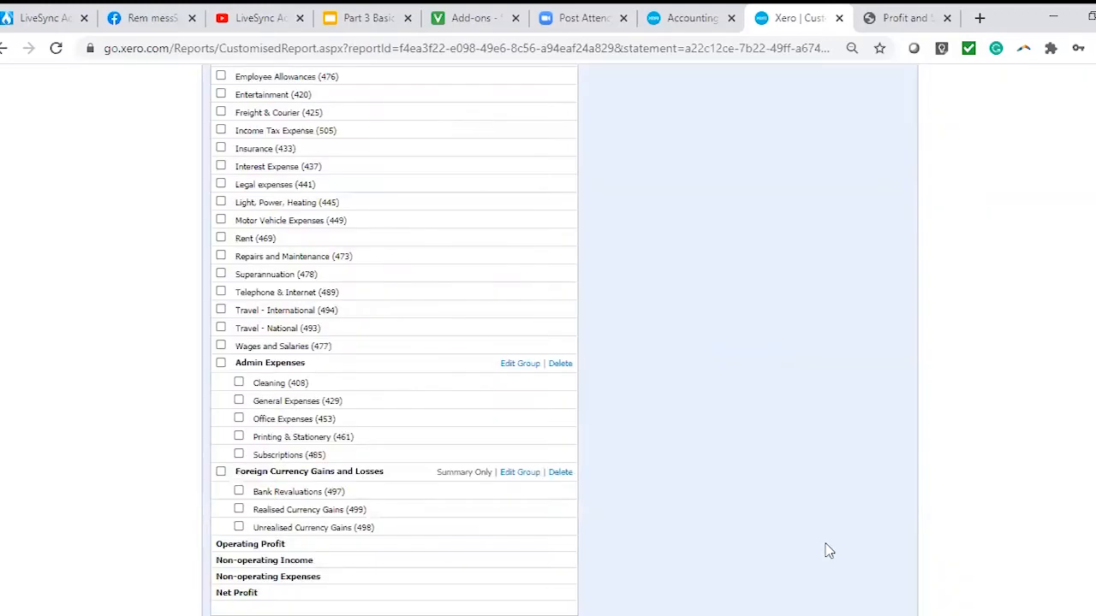
{"action": "scroll", "coordinate": [778, 577], "scroll_direction": "down", "scroll_amount": 1}
{"action": "left_click", "coordinate": [779, 575]}
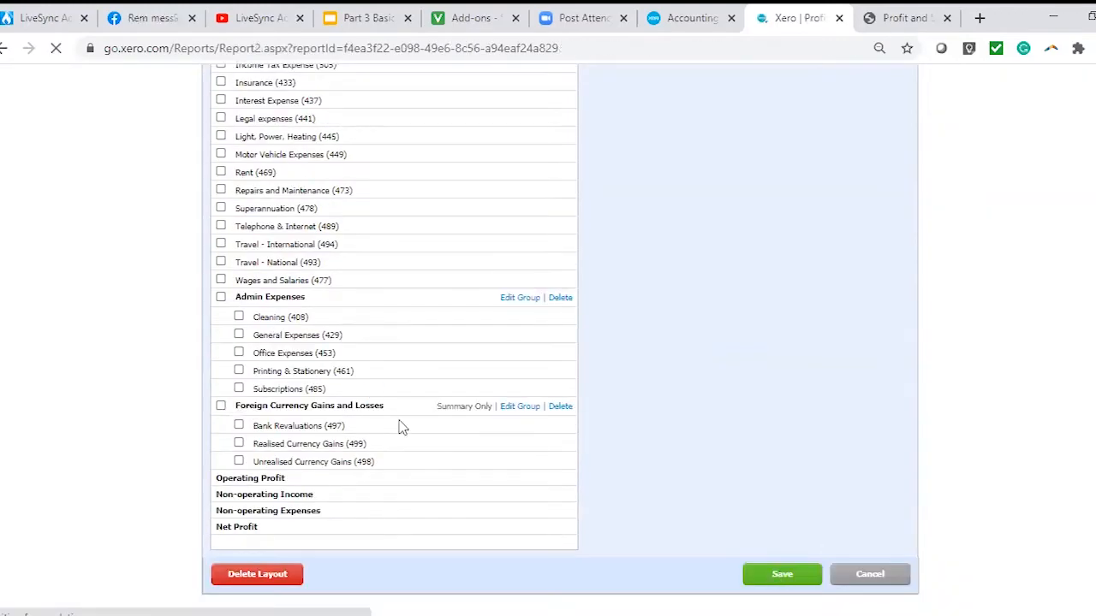
{"action": "scroll", "coordinate": [173, 544], "scroll_direction": "down", "scroll_amount": 3}
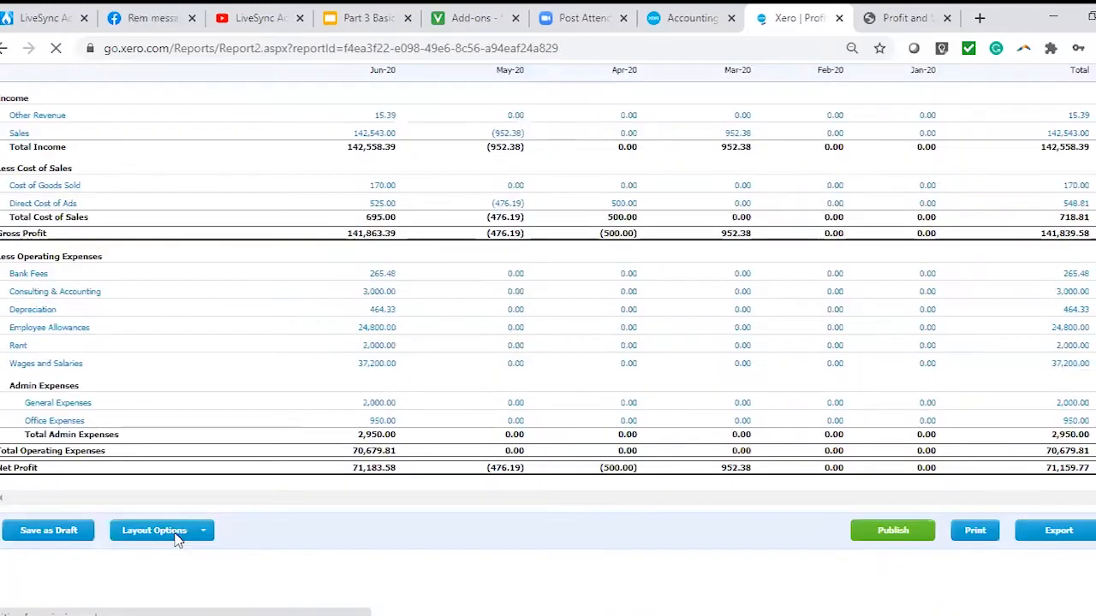
{"action": "left_click", "coordinate": [182, 533]}
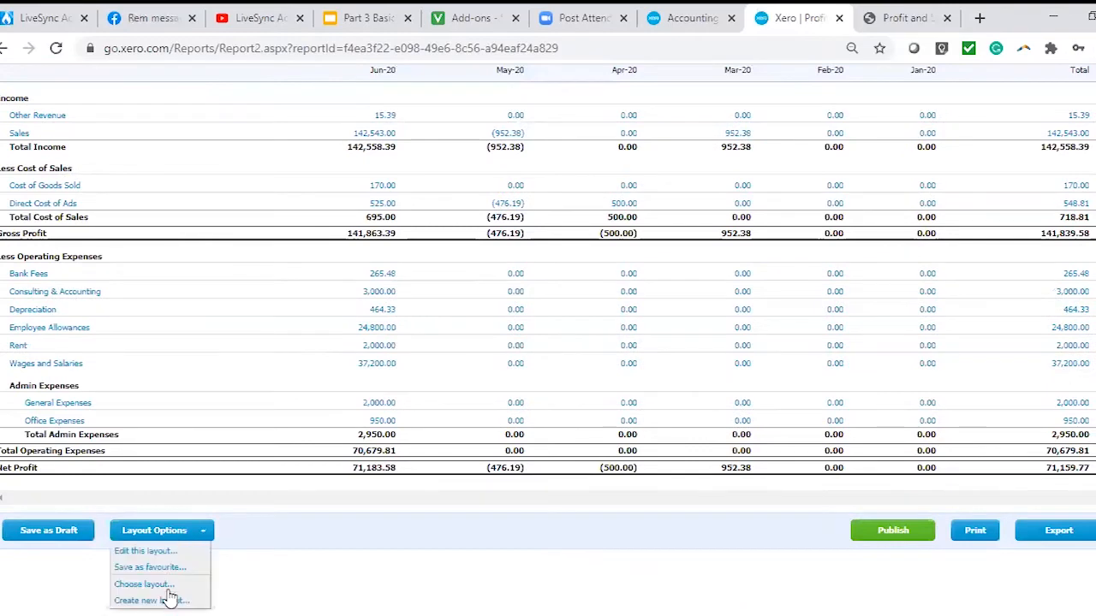
{"action": "left_click", "coordinate": [484, 526]}
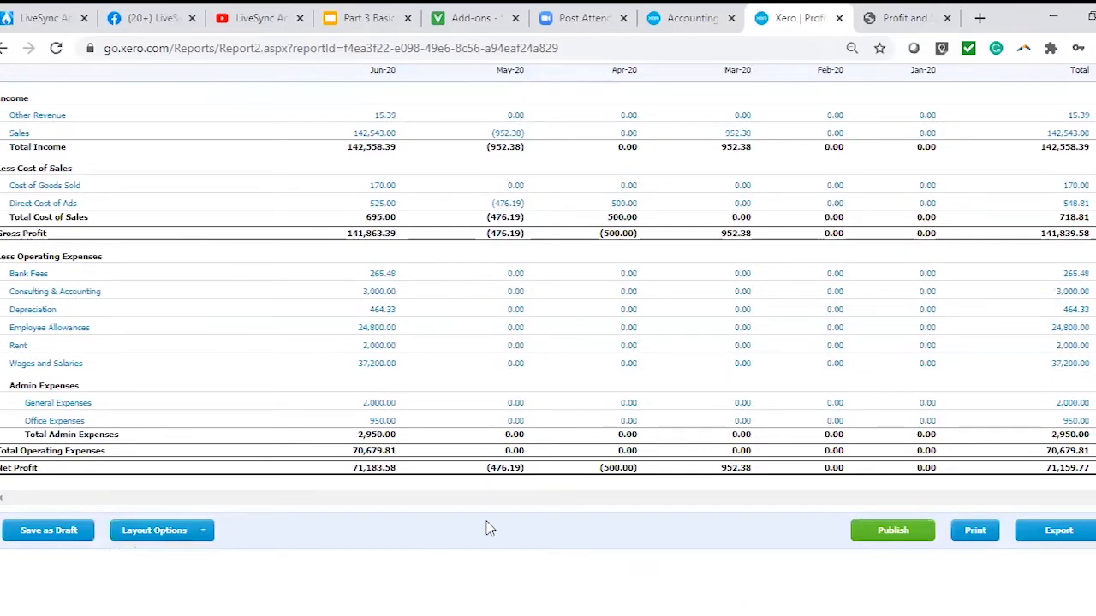
Filter the Profit and Loss by All Branches and update the report.
{"action": "scroll", "coordinate": [257, 360], "scroll_direction": "up", "scroll_amount": 5}
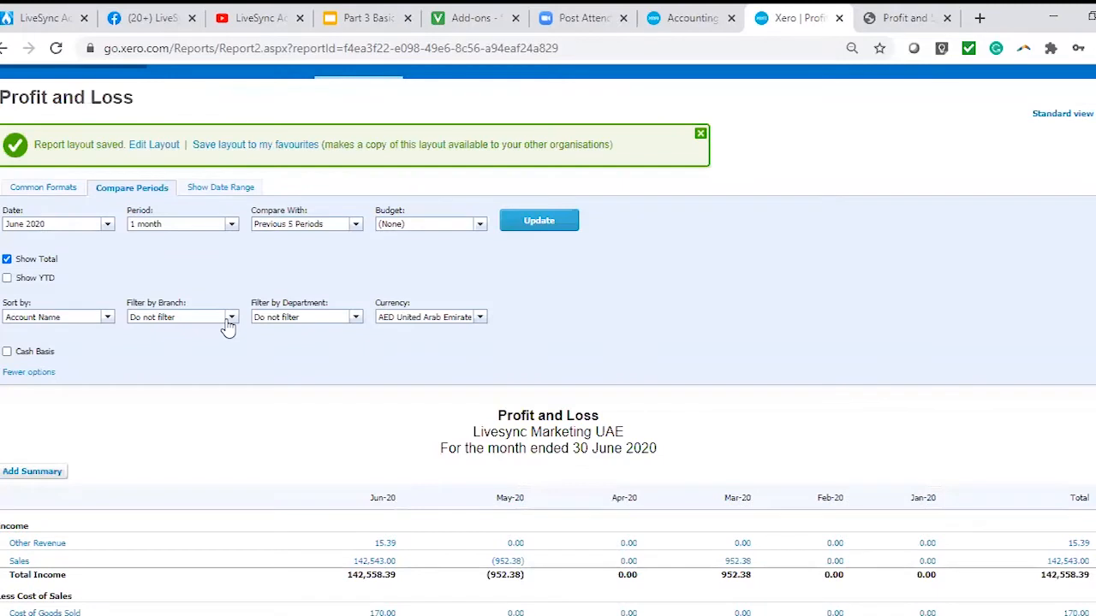
{"action": "left_click", "coordinate": [234, 318]}
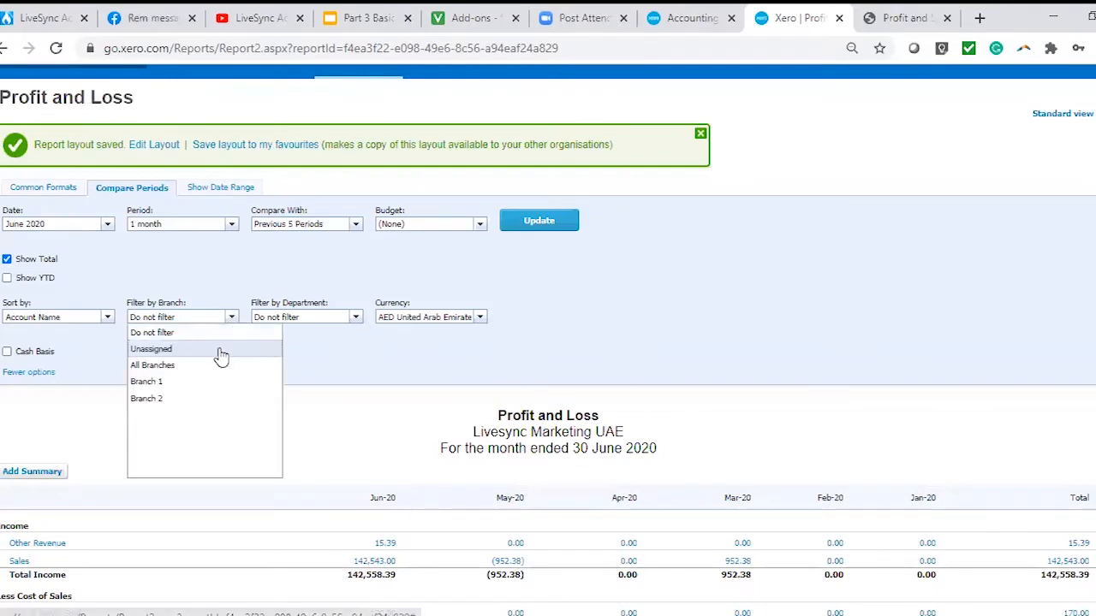
{"action": "left_click", "coordinate": [205, 365]}
{"action": "left_click", "coordinate": [539, 221]}
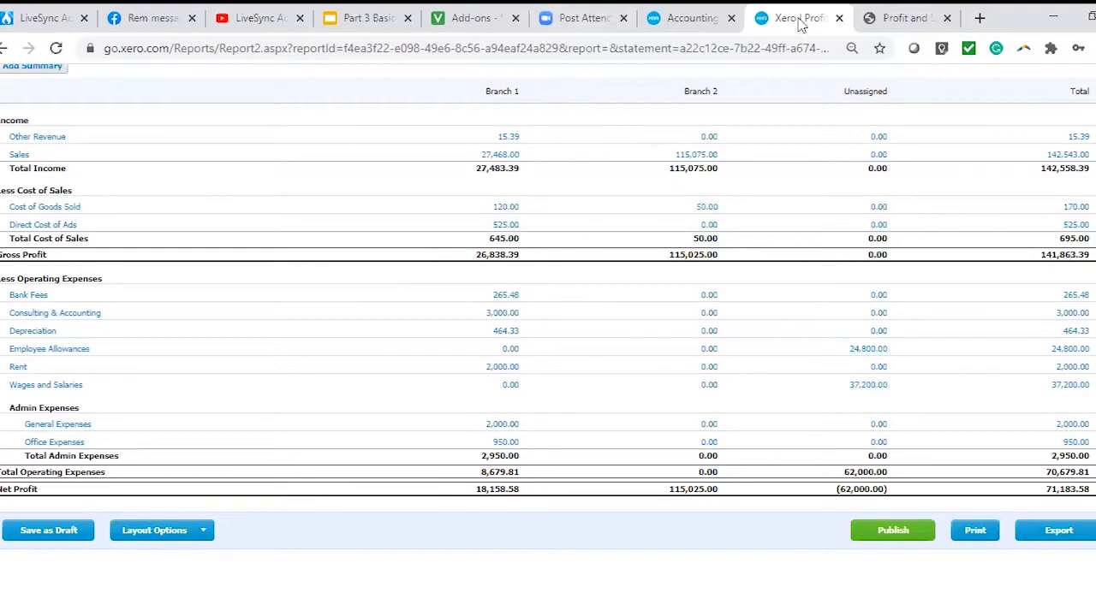
Open Manual journals from the accounting features in a separate browser tab and start a new journal.
{"action": "scroll", "coordinate": [920, 212], "scroll_direction": "up", "scroll_amount": 5}
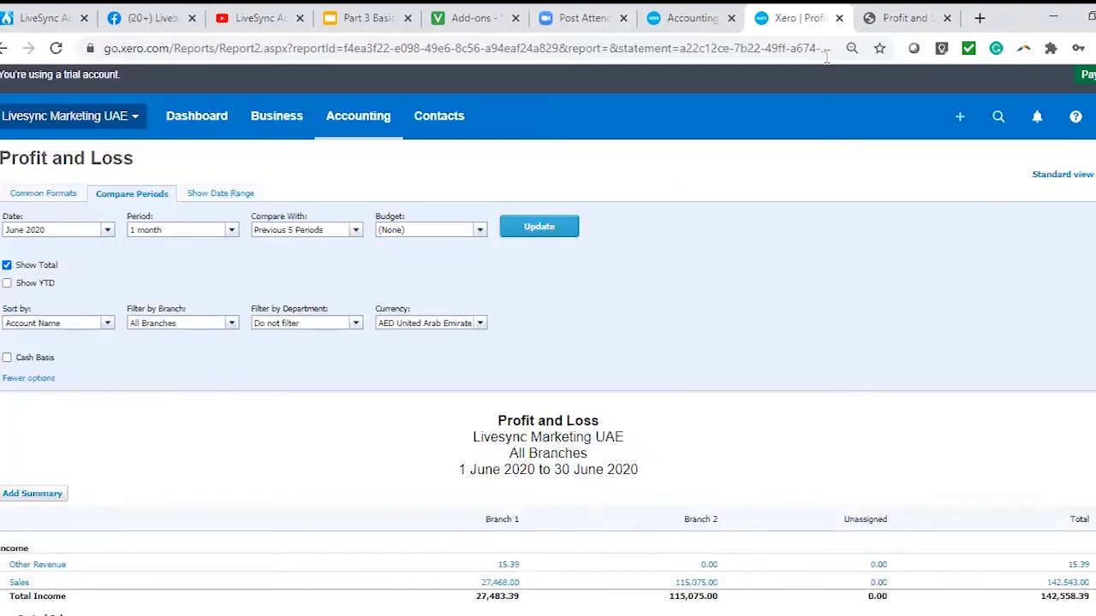
{"action": "left_click", "coordinate": [358, 115]}
{"action": "scroll", "coordinate": [454, 531], "scroll_direction": "down", "scroll_amount": 2}
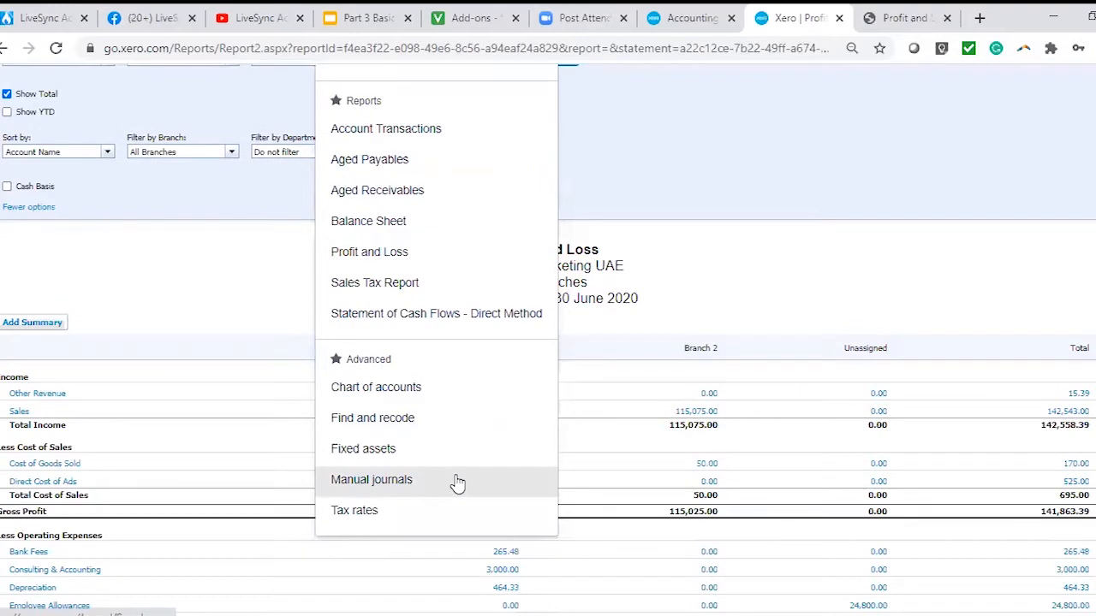
{"action": "right_click", "coordinate": [385, 486]}
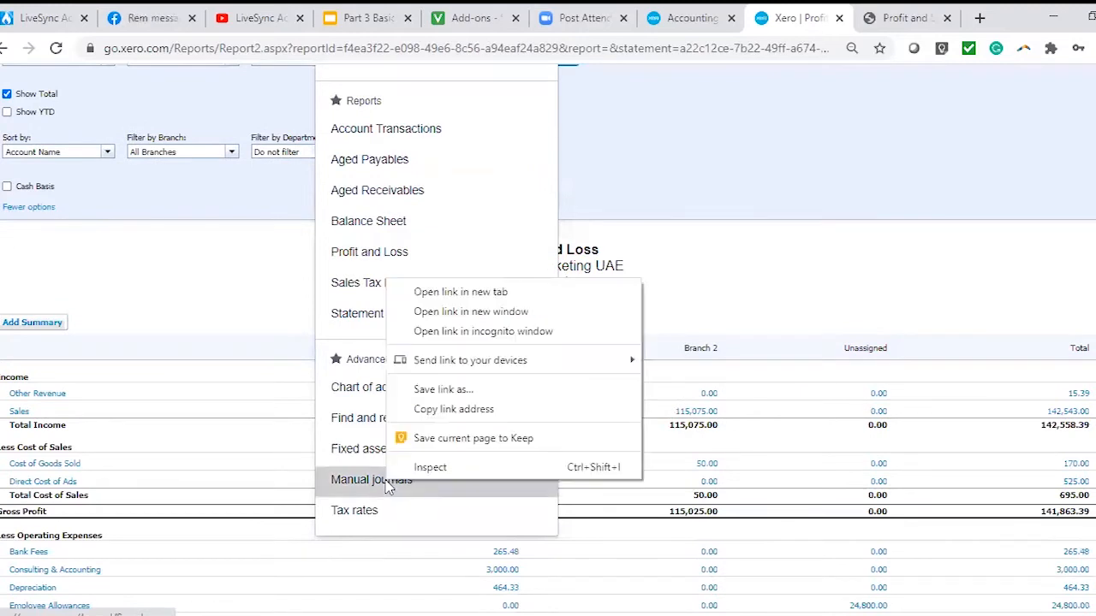
{"action": "left_click", "coordinate": [428, 292]}
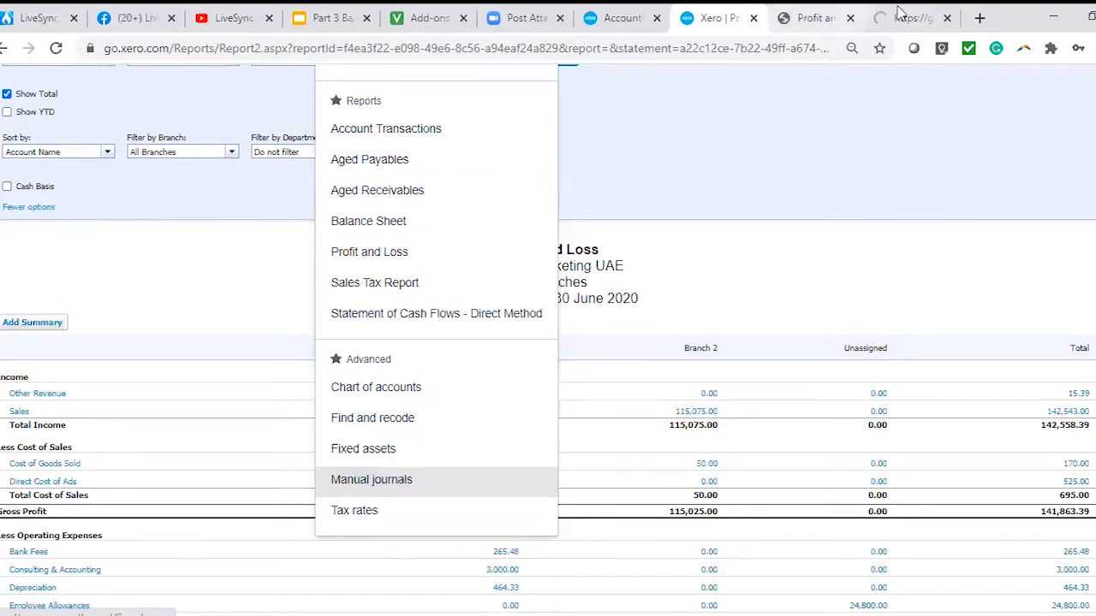
{"action": "left_click", "coordinate": [908, 18]}
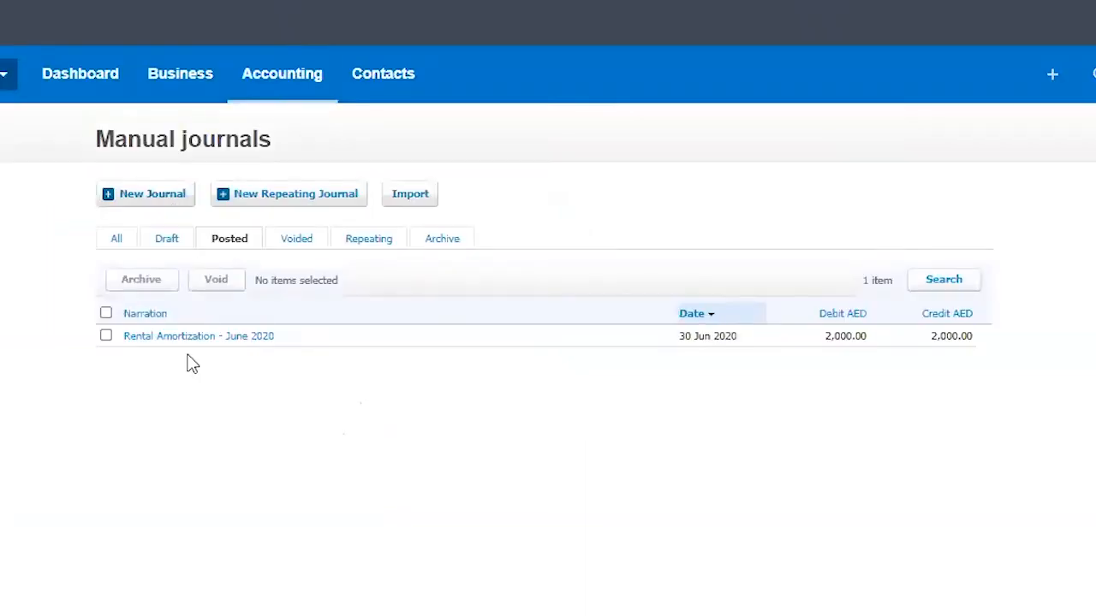
{"action": "left_click", "coordinate": [147, 192]}
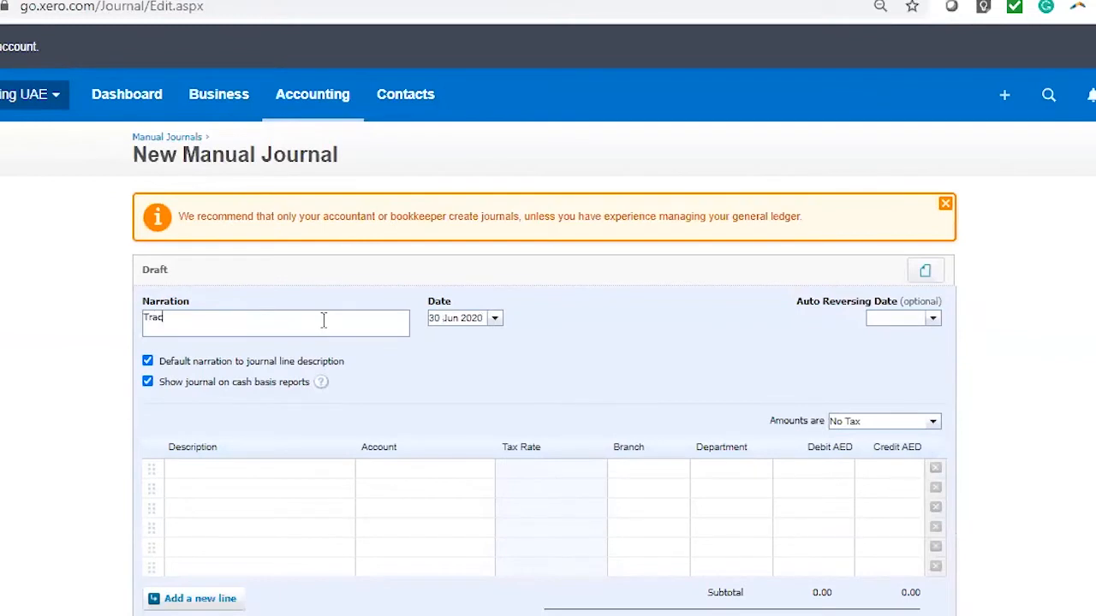
Enter the narration "Tracking adjsutment", exclude the journal from cash basis reports and fill the first line's description.
{"action": "type", "text": "Tracking adjsutment"}
{"action": "left_click", "coordinate": [258, 468]}
{"action": "left_click", "coordinate": [258, 386]}
{"action": "scroll", "coordinate": [342, 308], "scroll_direction": "down", "scroll_amount": 3}
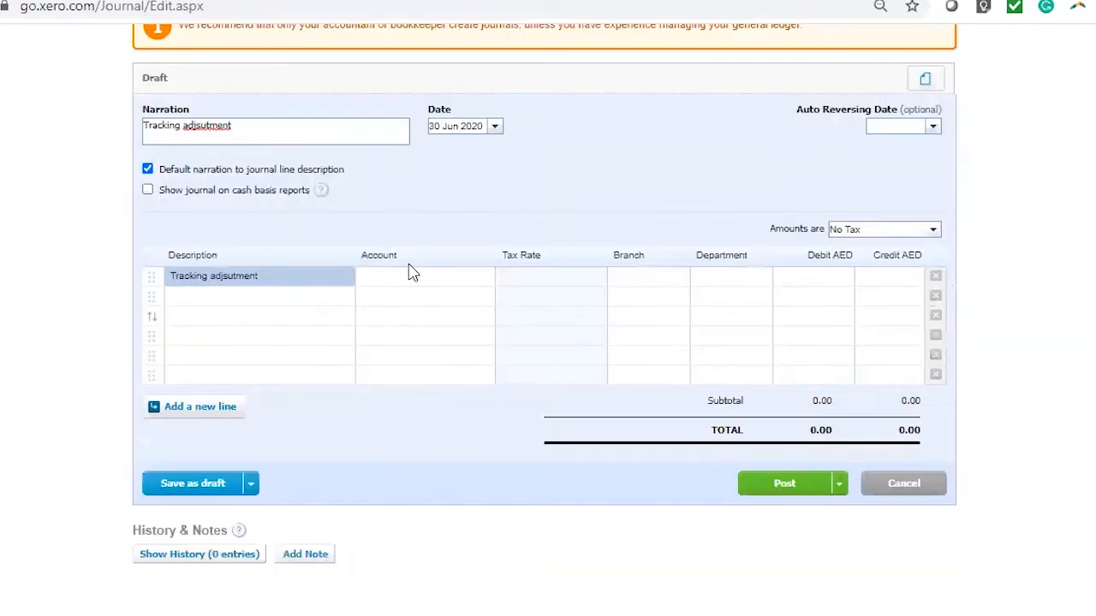
Assign the account 477 - Wages and Salaries to both journal lines.
{"action": "left_click", "coordinate": [411, 274]}
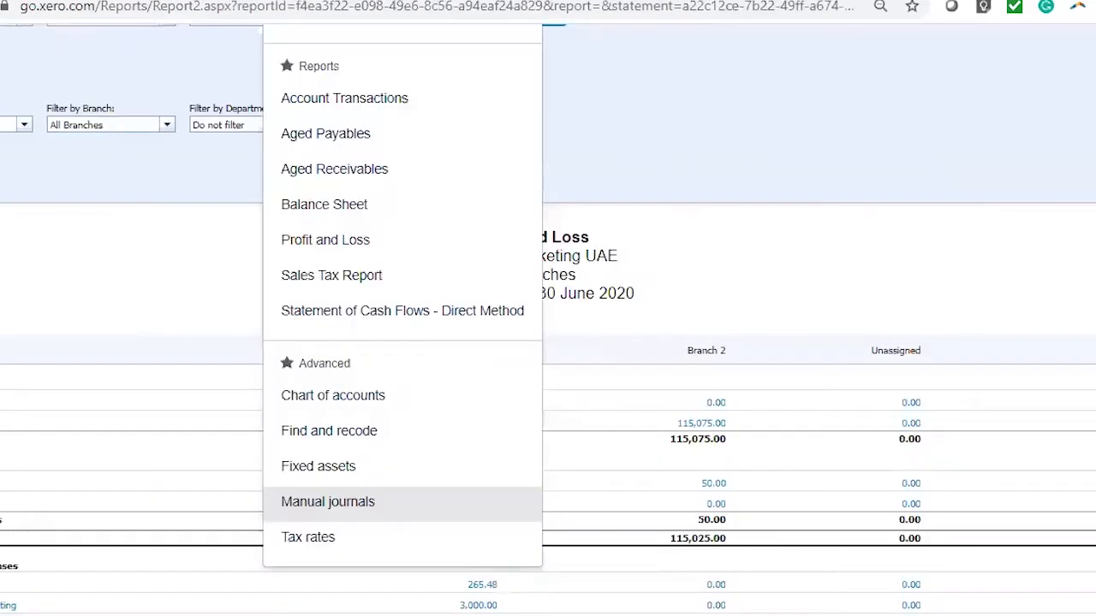
{"action": "scroll", "coordinate": [548, 343], "scroll_direction": "down", "scroll_amount": 3}
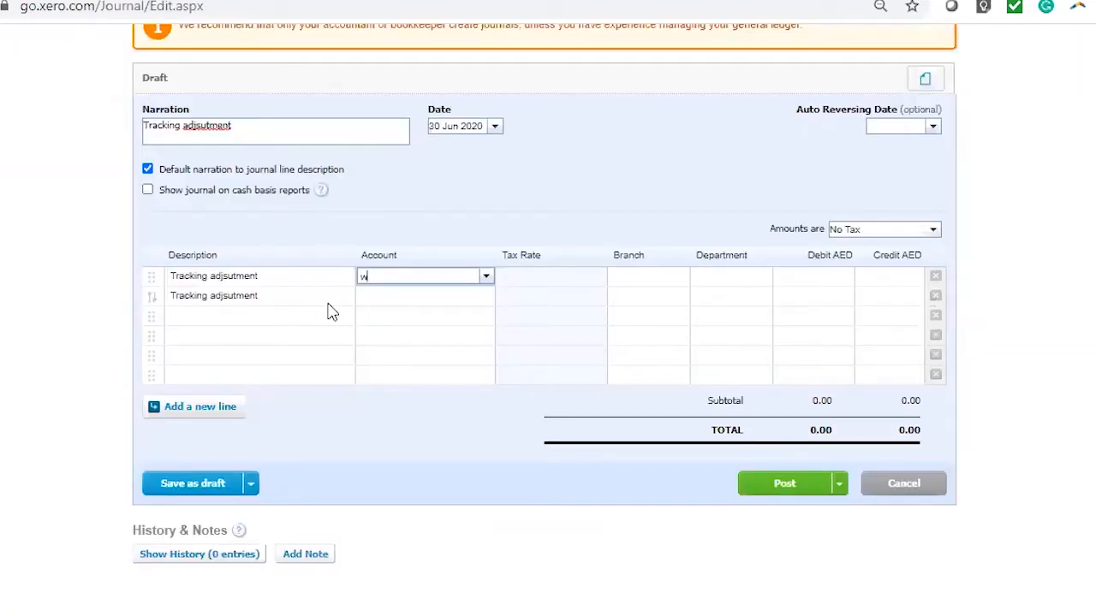
{"action": "key", "text": "Return"}
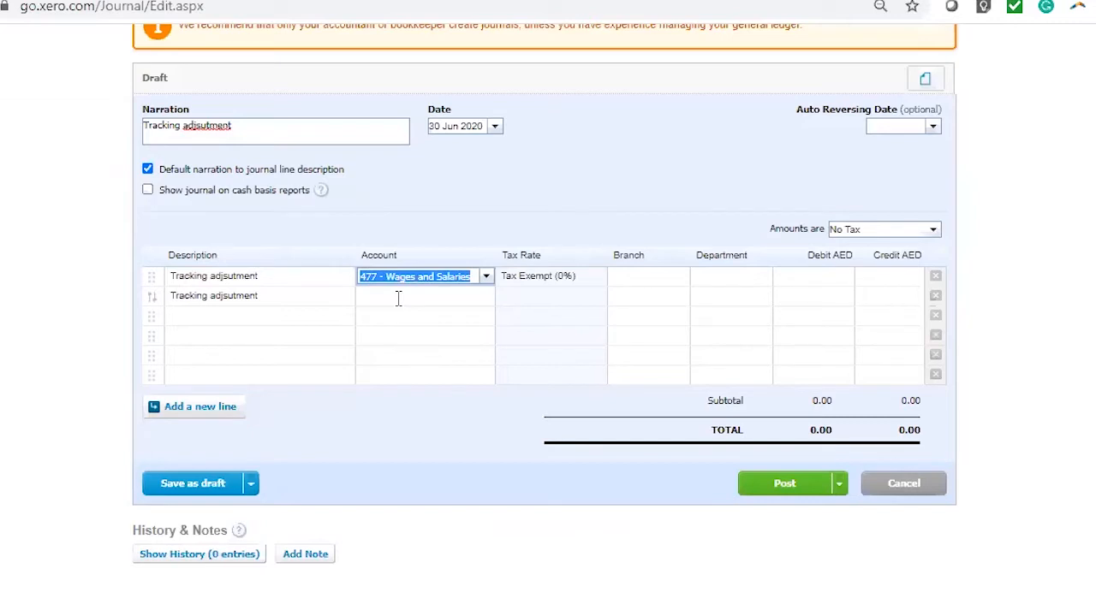
{"action": "left_click", "coordinate": [398, 298]}
{"action": "type", "text": "w"}
{"action": "key", "text": "Return"}
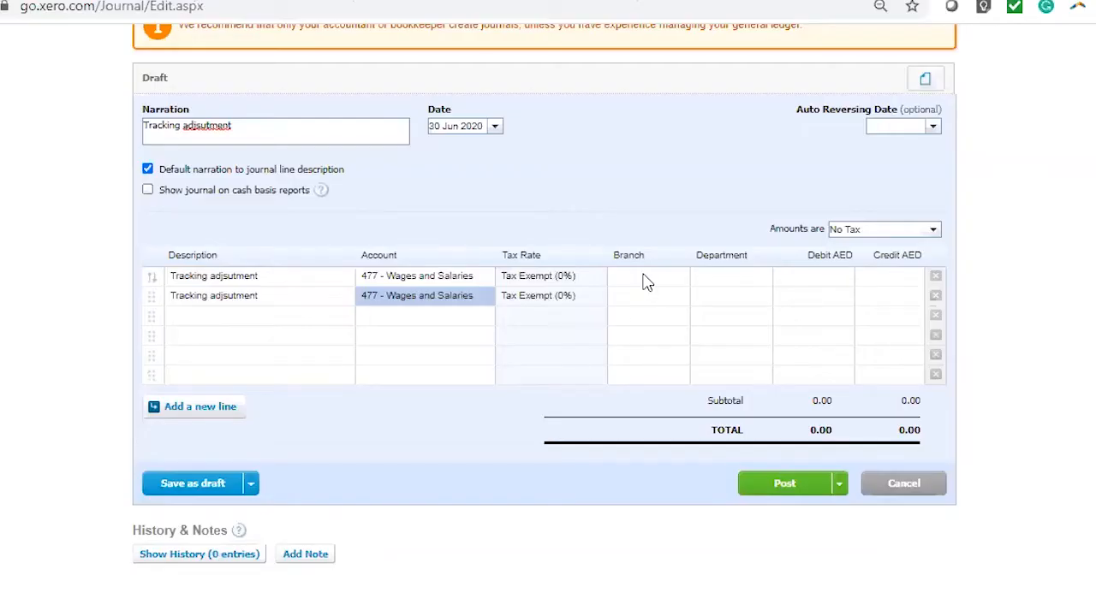
Set the first line's debit to 62,000, the sum of the unassigned amounts 24,800 and 37,200 in the Profit and Loss.
{"action": "left_click", "coordinate": [646, 278]}
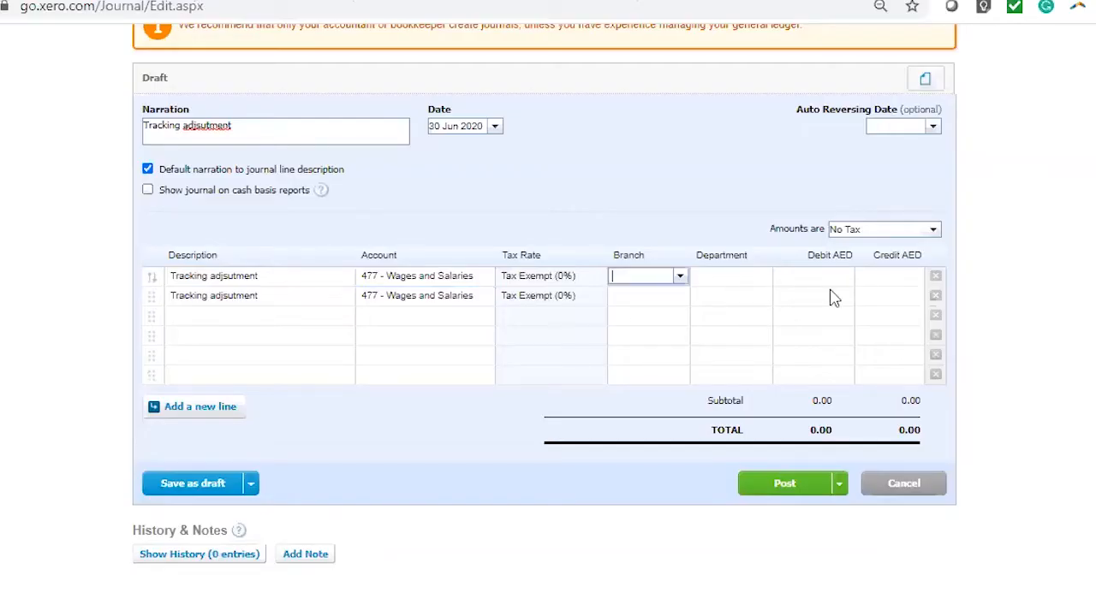
{"action": "left_click", "coordinate": [882, 278]}
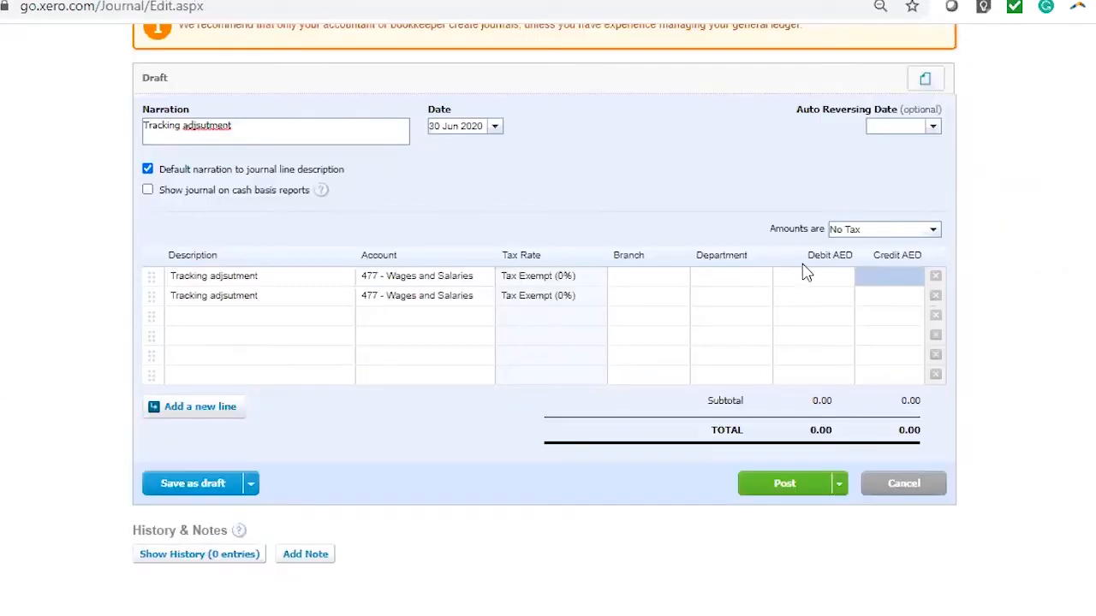
{"action": "left_click", "coordinate": [808, 274]}
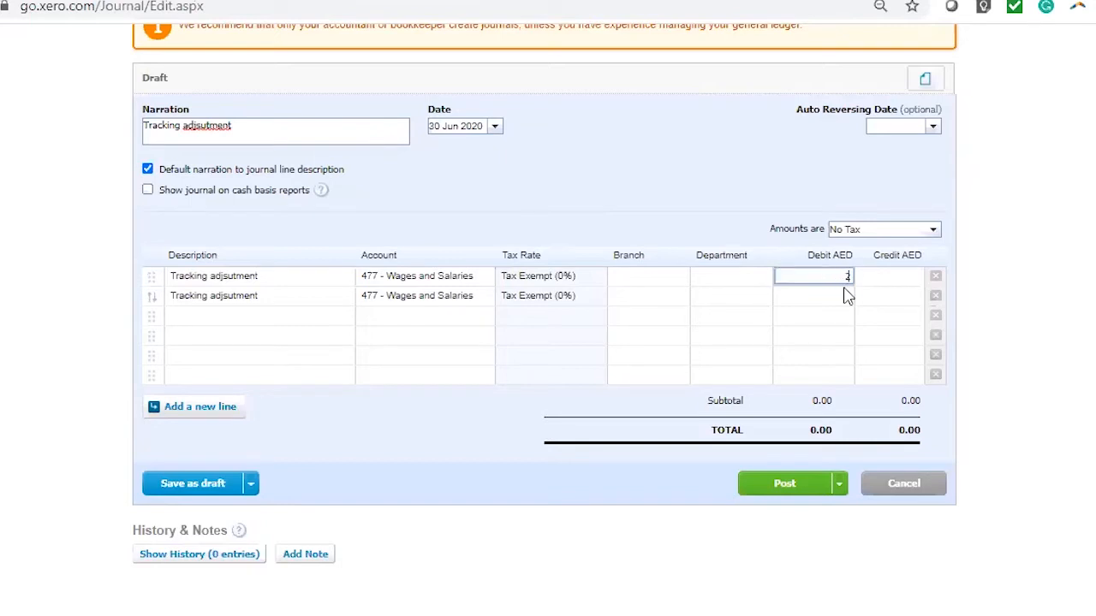
{"action": "type", "text": "24,800"}
{"action": "left_click", "coordinate": [1016, 243]}
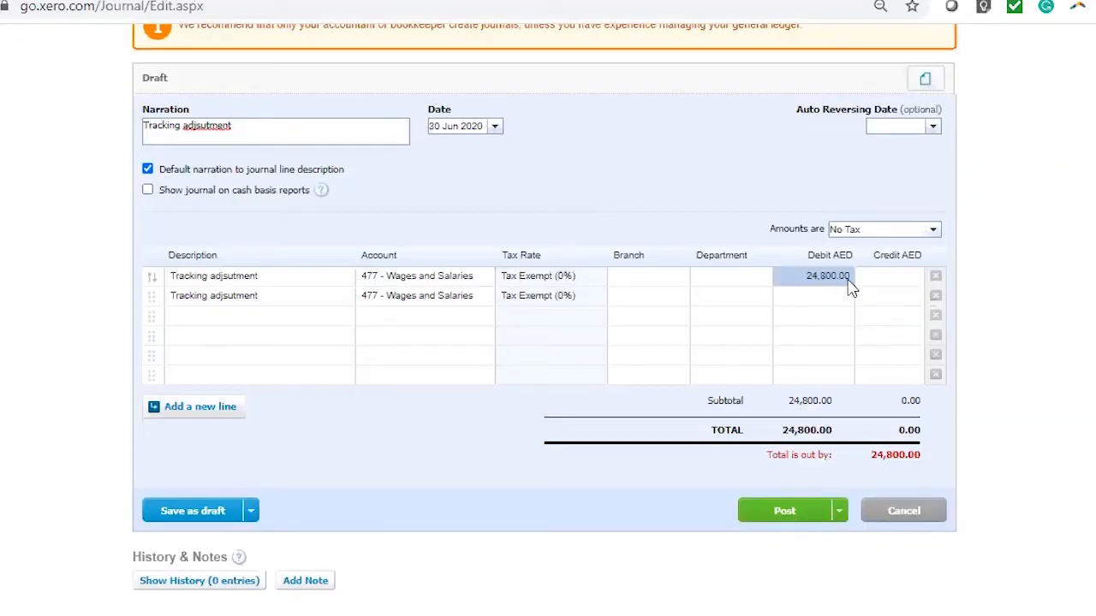
{"action": "left_click", "coordinate": [848, 282]}
{"action": "type", "text": "+37200"}
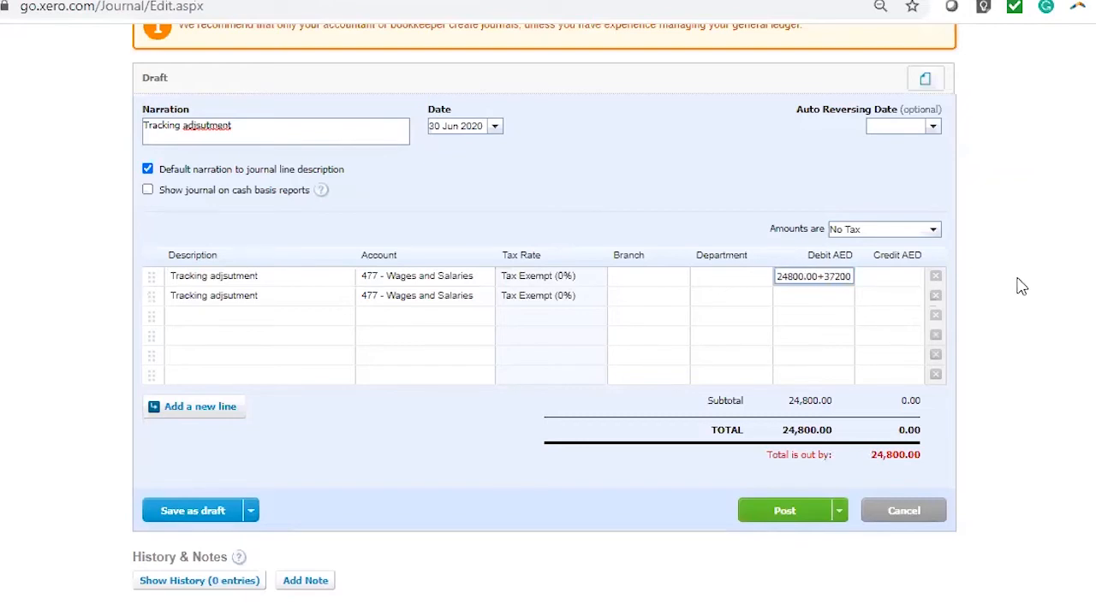
{"action": "key", "text": "Return"}
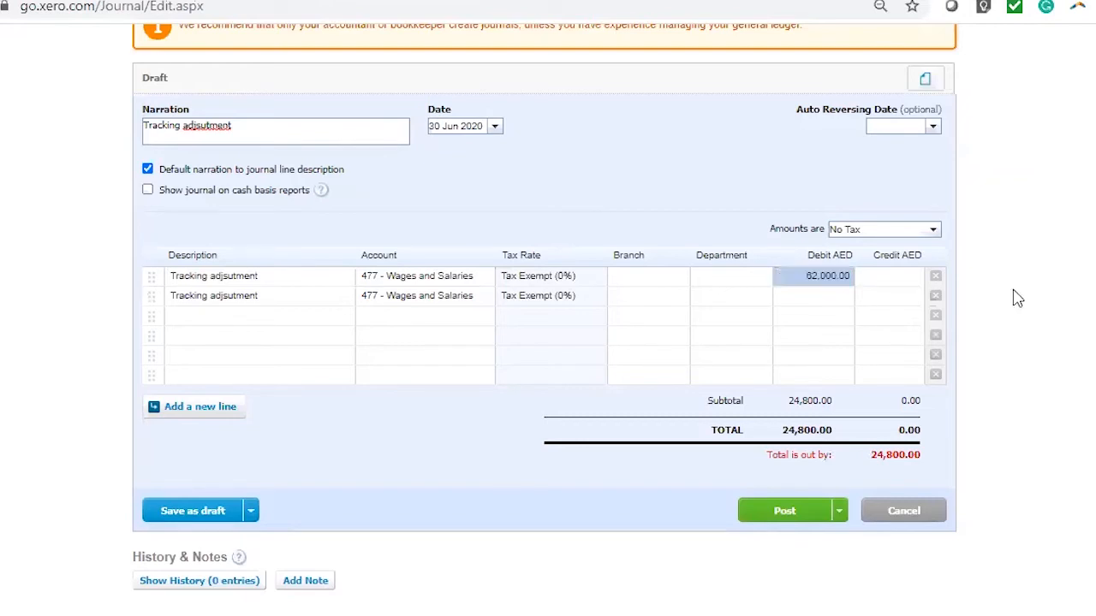
{"action": "key", "text": "Return"}
{"action": "key", "text": "ctrl+c"}
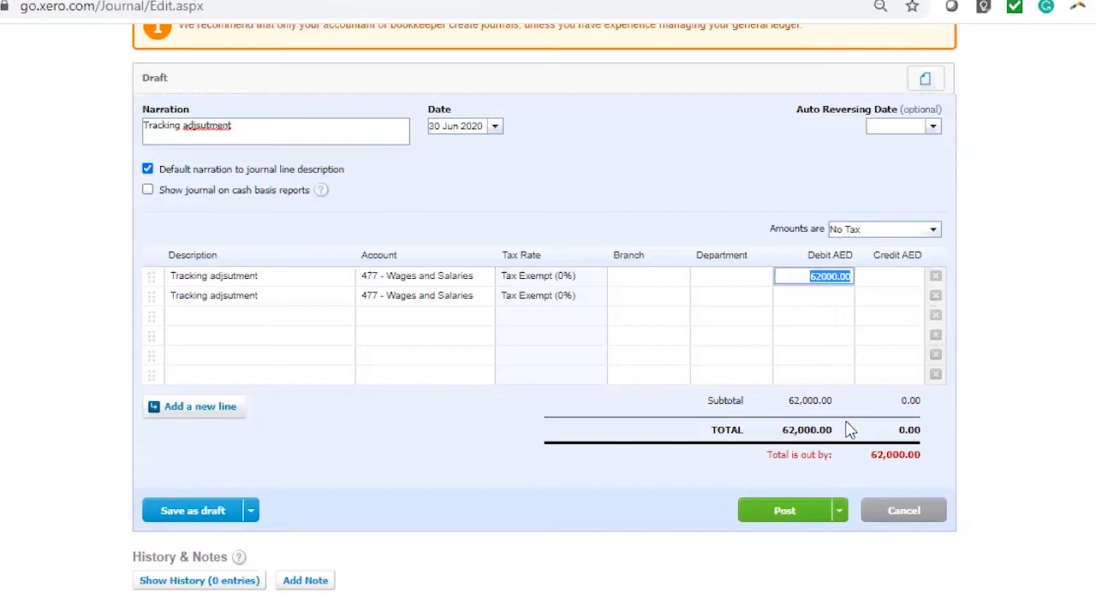
{"action": "key", "text": "BackSpace"}
{"action": "key", "text": "ctrl+v"}
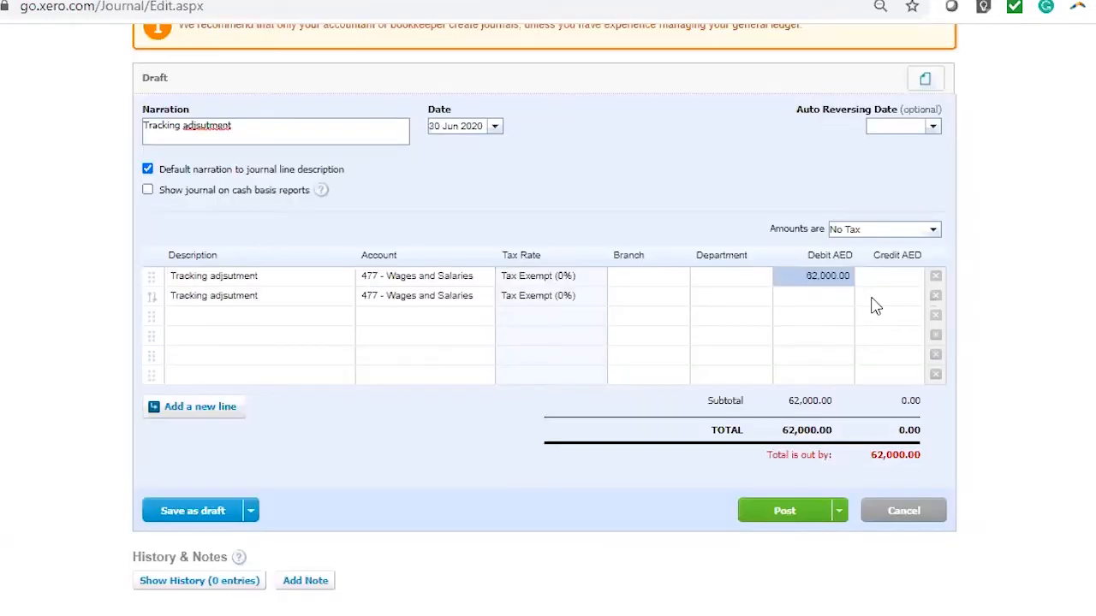
Set the second line's credit to 62,000 to balance the journal.
{"action": "left_click", "coordinate": [864, 298]}
{"action": "type", "text": "62500"}
{"action": "key", "text": "BackSpace"}
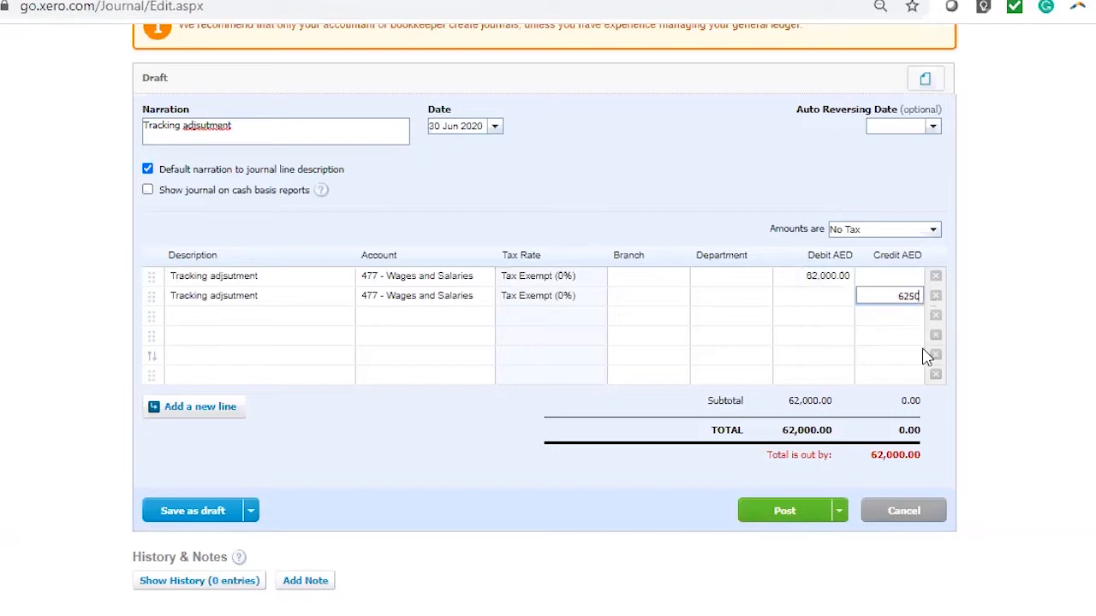
{"action": "type", "text": "000.00"}
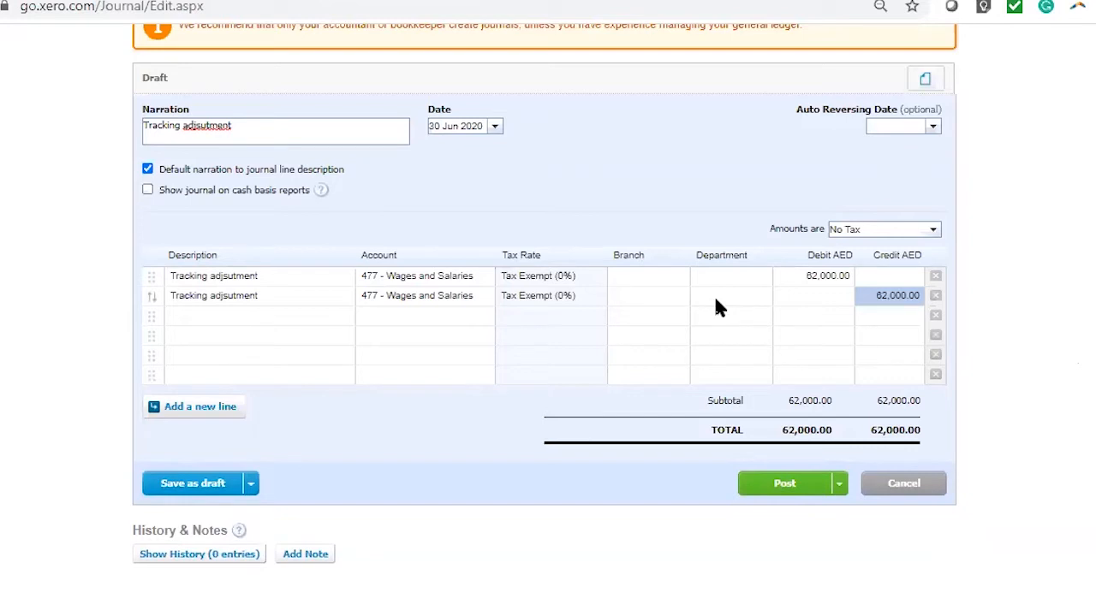
Assign Branch 1 and Department 1 to the debit line, leave the credit line untracked and post the journal.
{"action": "left_click", "coordinate": [676, 281]}
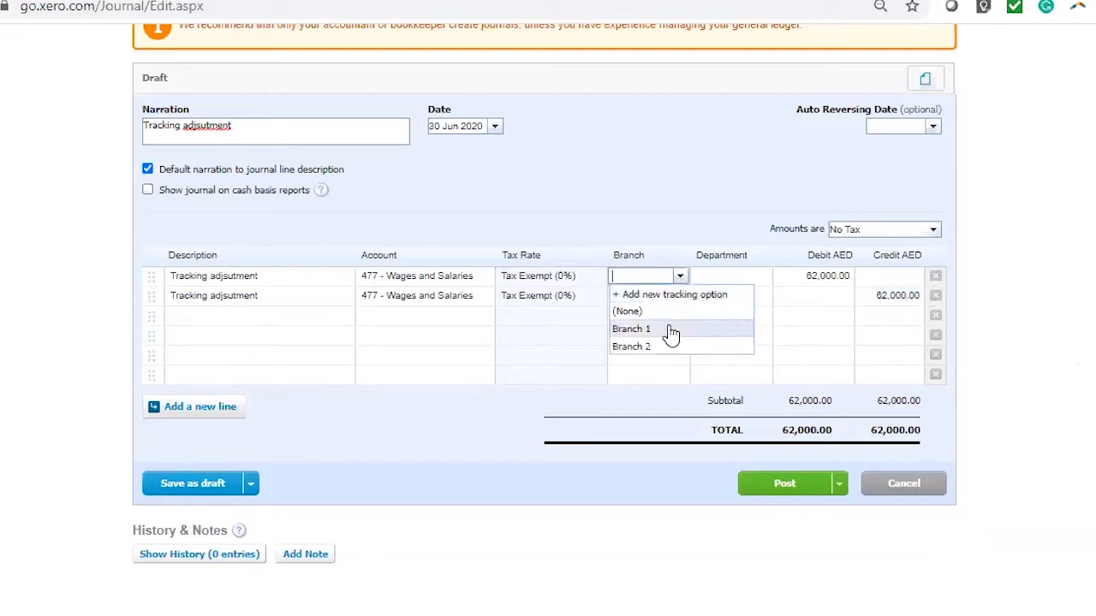
{"action": "left_click", "coordinate": [671, 333]}
{"action": "left_click", "coordinate": [759, 283]}
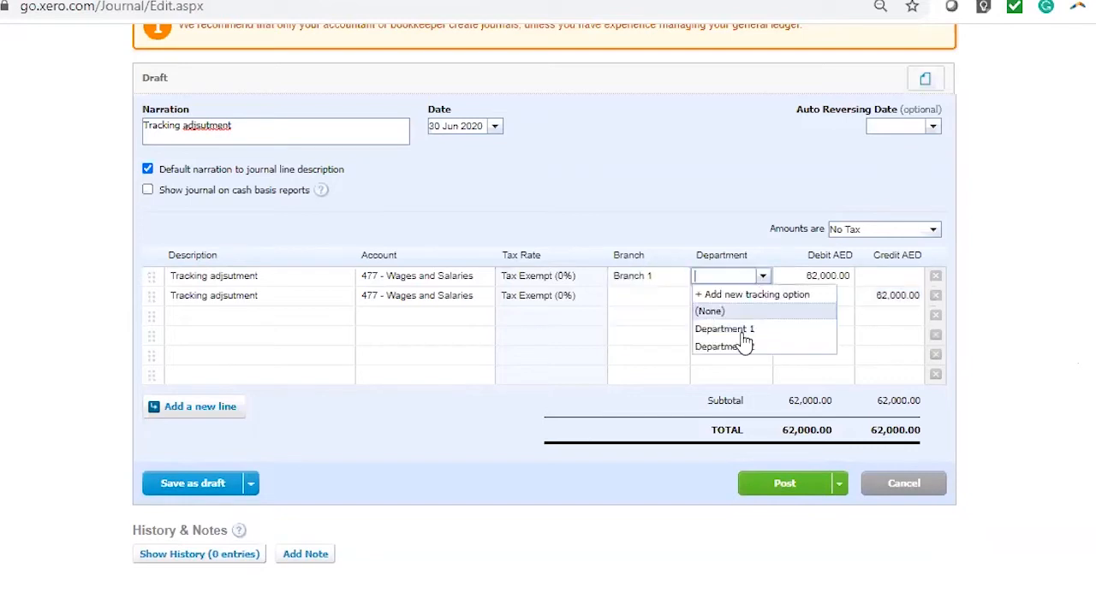
{"action": "left_click", "coordinate": [748, 332]}
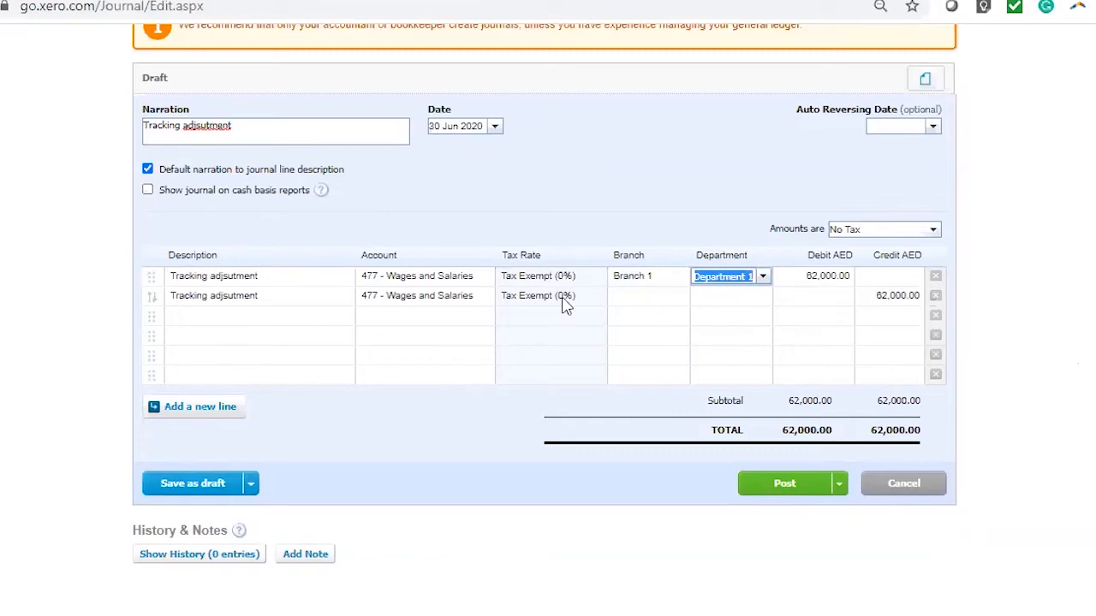
{"action": "left_click", "coordinate": [667, 301]}
{"action": "left_click", "coordinate": [758, 299]}
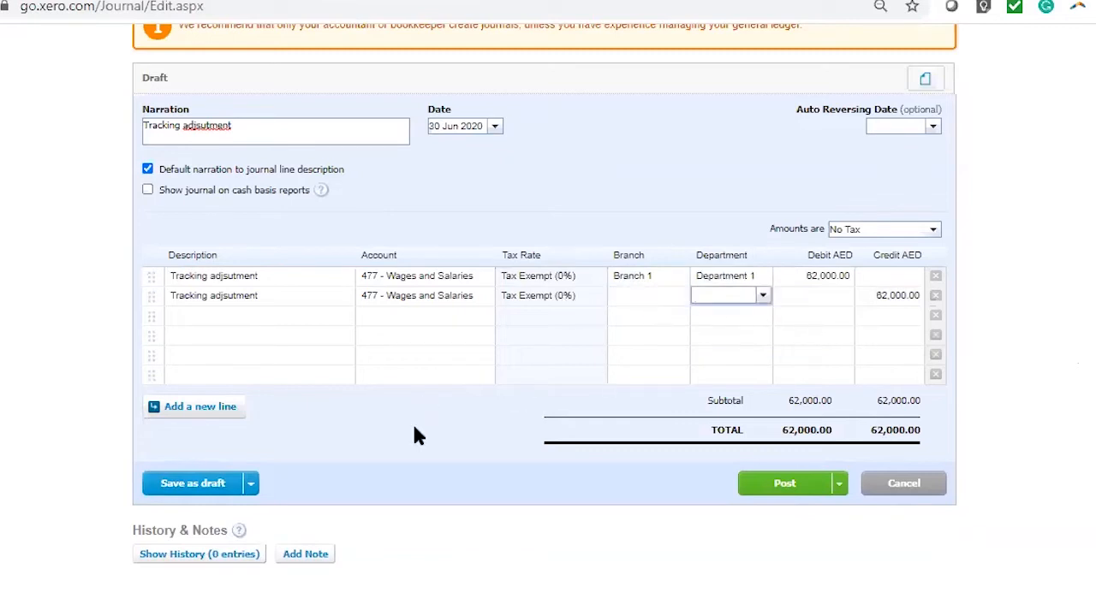
{"action": "left_click", "coordinate": [779, 456]}
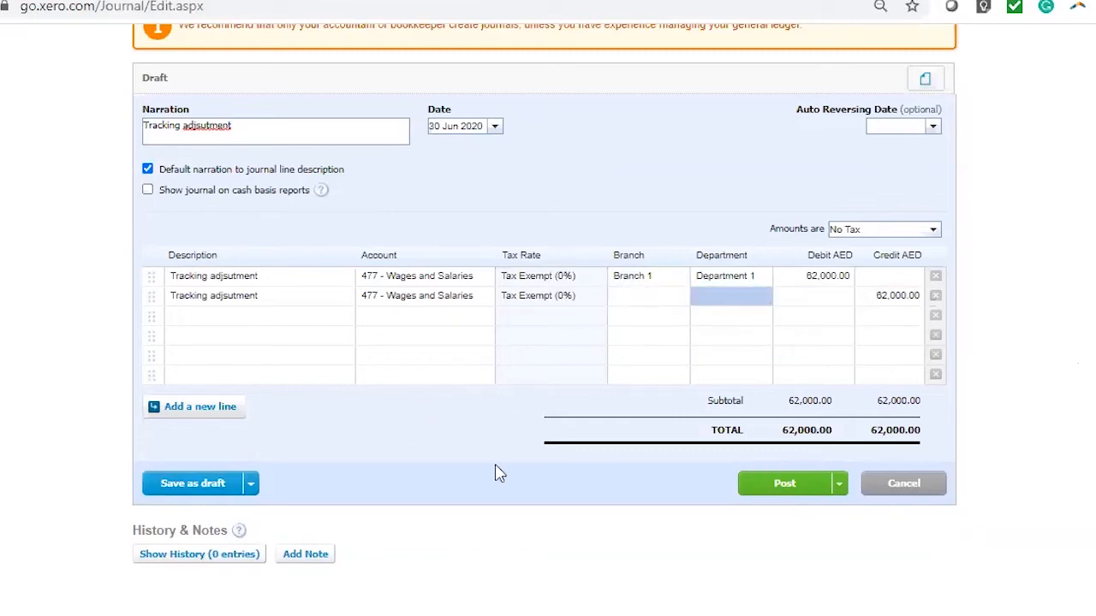
{"action": "left_click", "coordinate": [782, 485]}
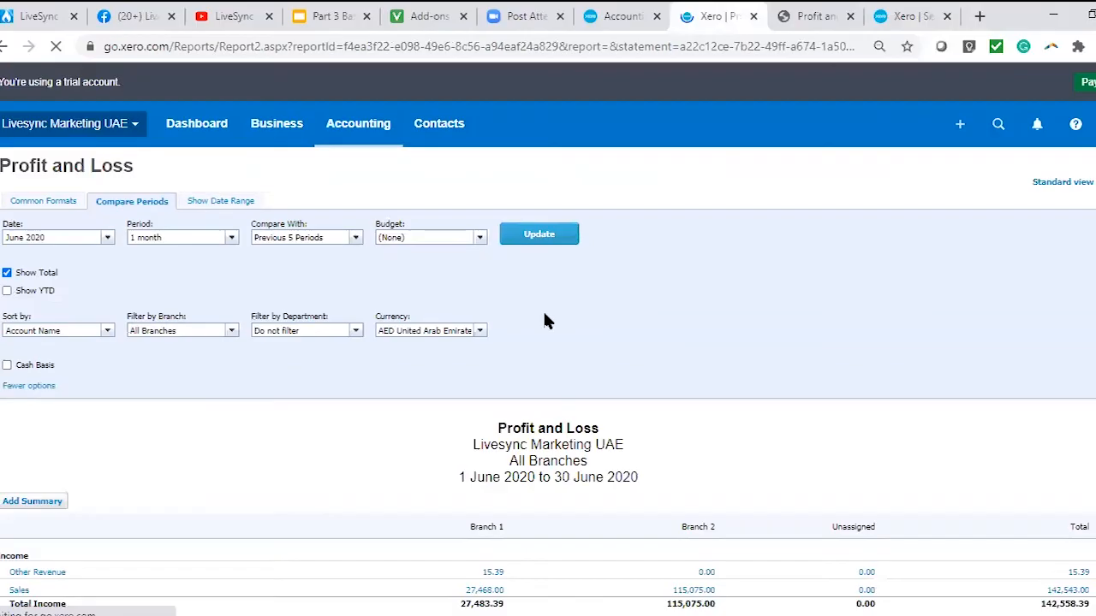
Check the branch amounts in the Profit and Loss, then reopen the posted tracking journal for editing.
{"action": "scroll", "coordinate": [543, 309], "scroll_direction": "down", "scroll_amount": 5}
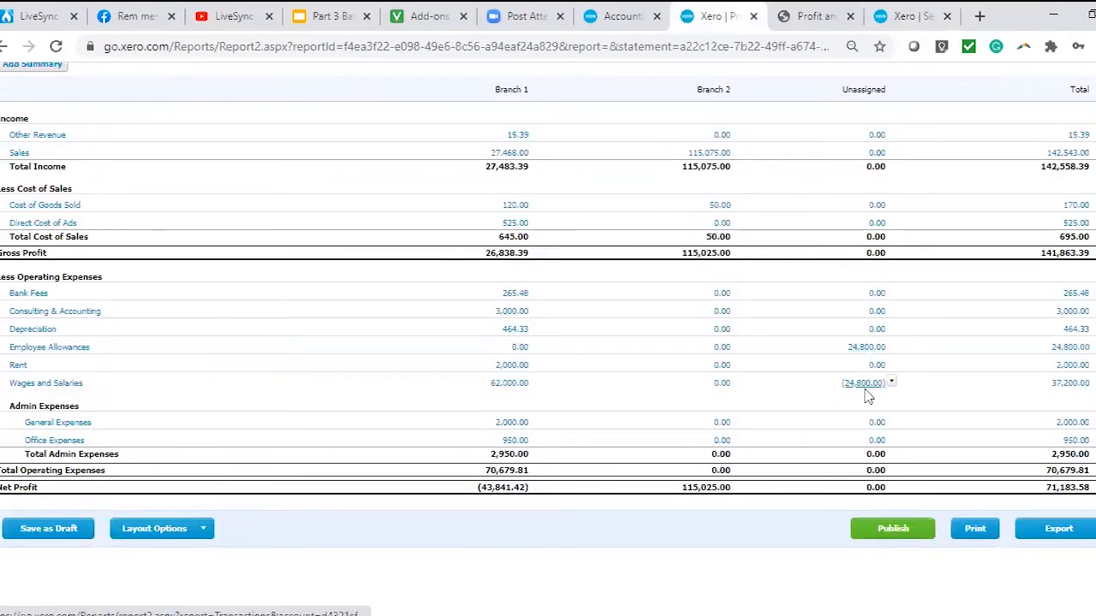
{"action": "left_click", "coordinate": [897, 20]}
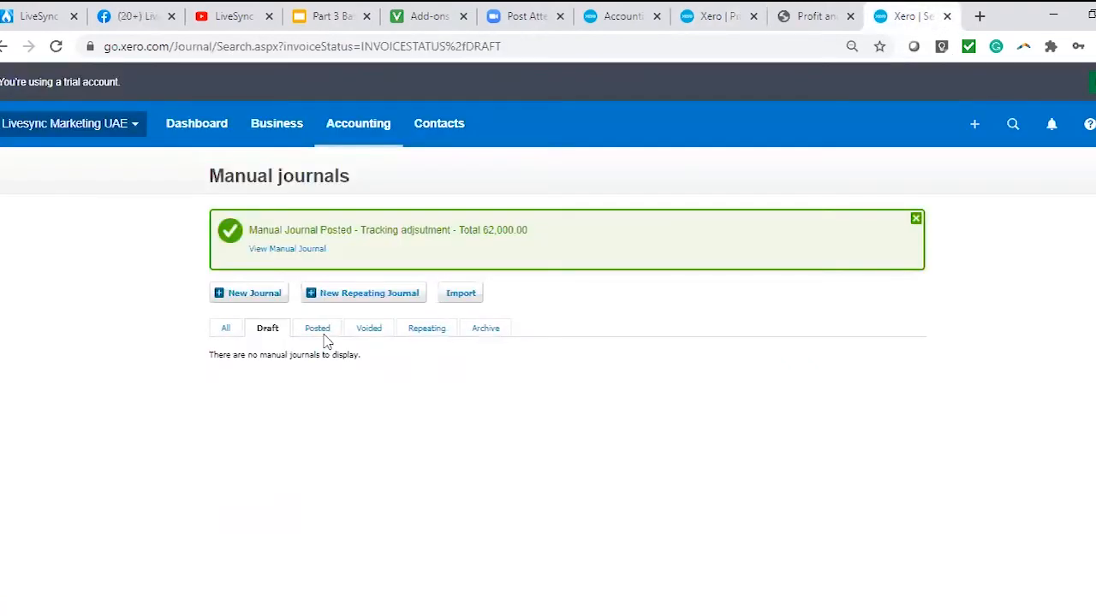
{"action": "left_click", "coordinate": [282, 249]}
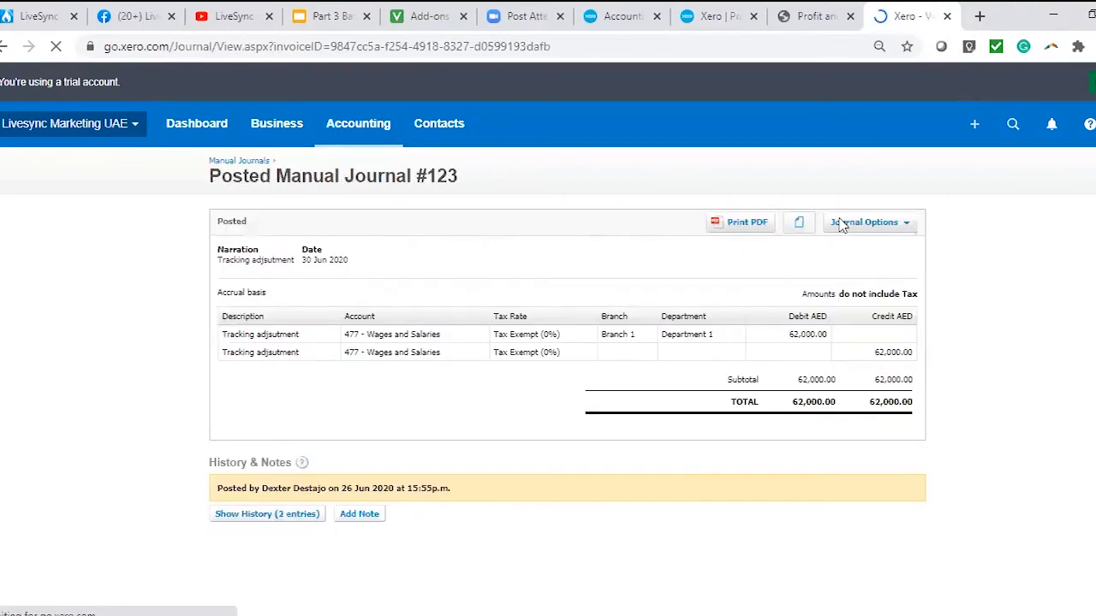
{"action": "left_click", "coordinate": [867, 225]}
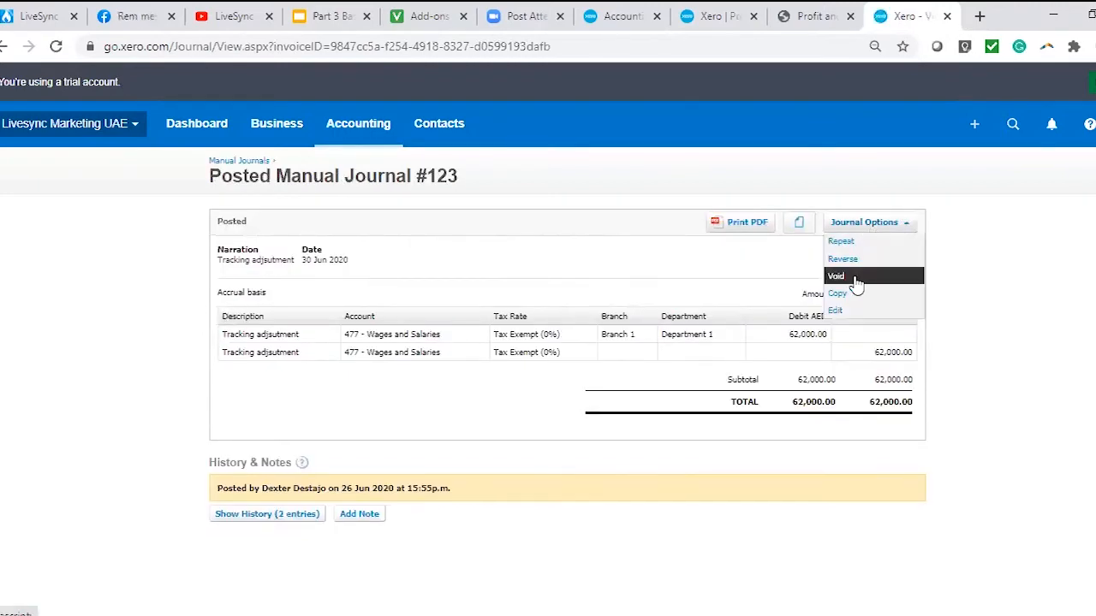
{"action": "left_click", "coordinate": [846, 310]}
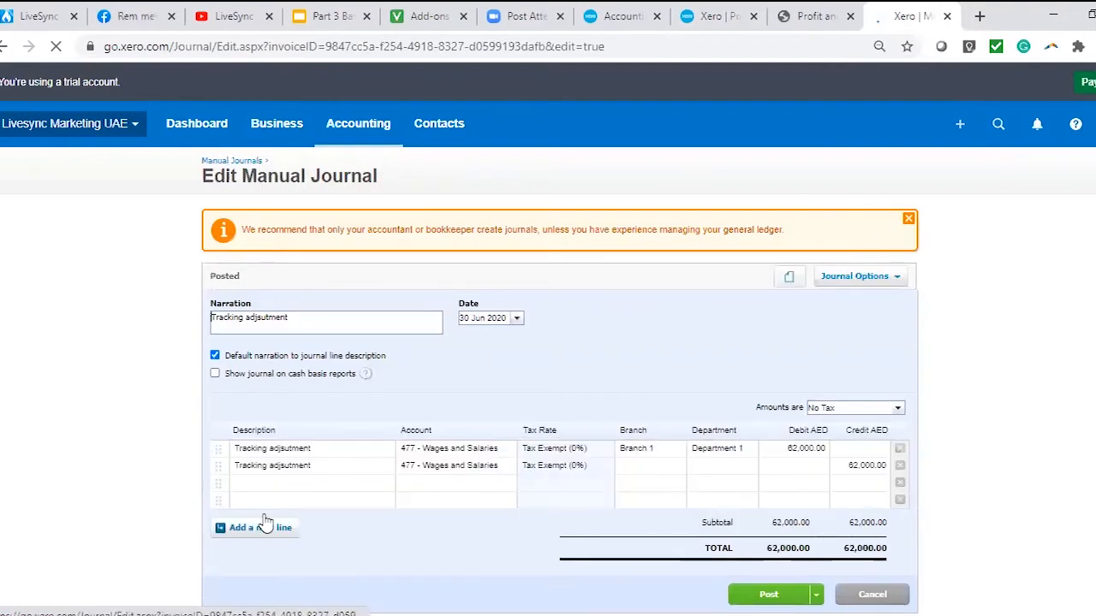
Add two more journal lines with the description "Tracking adjsutment".
{"action": "left_click", "coordinate": [302, 482]}
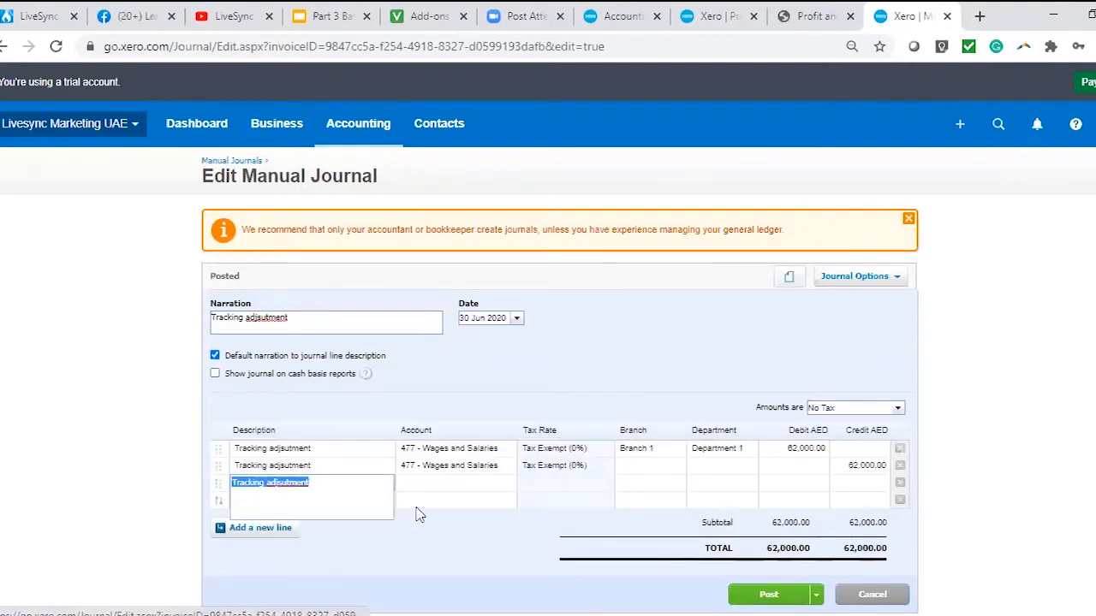
{"action": "left_click", "coordinate": [355, 500]}
{"action": "left_click", "coordinate": [475, 465]}
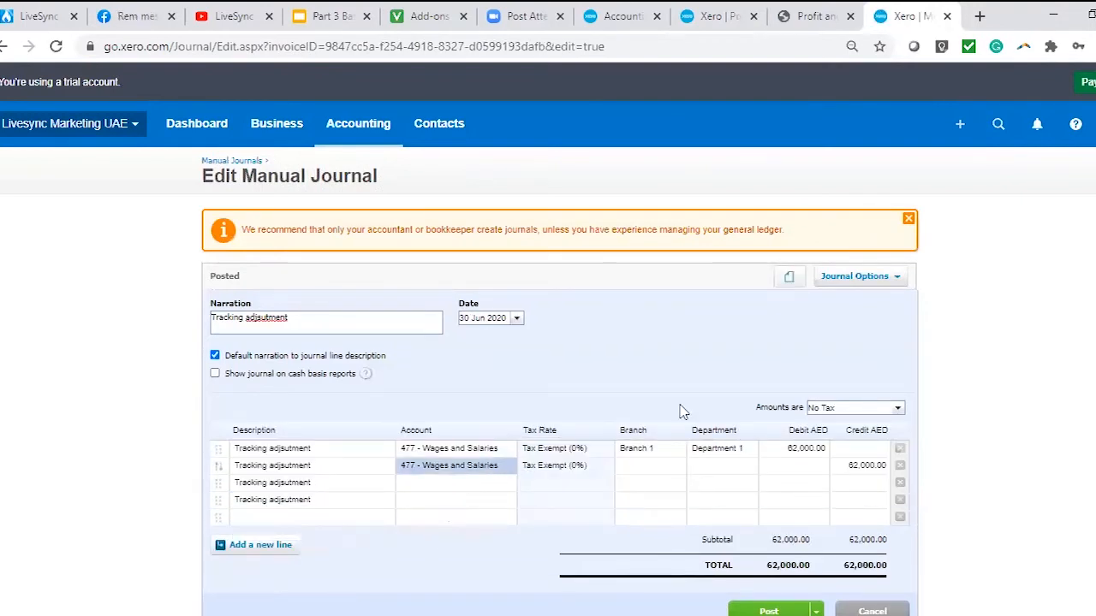
Look up the wages amount in the Profit and Loss and change the first line's debit to 37,200.
{"action": "left_click", "coordinate": [732, 10]}
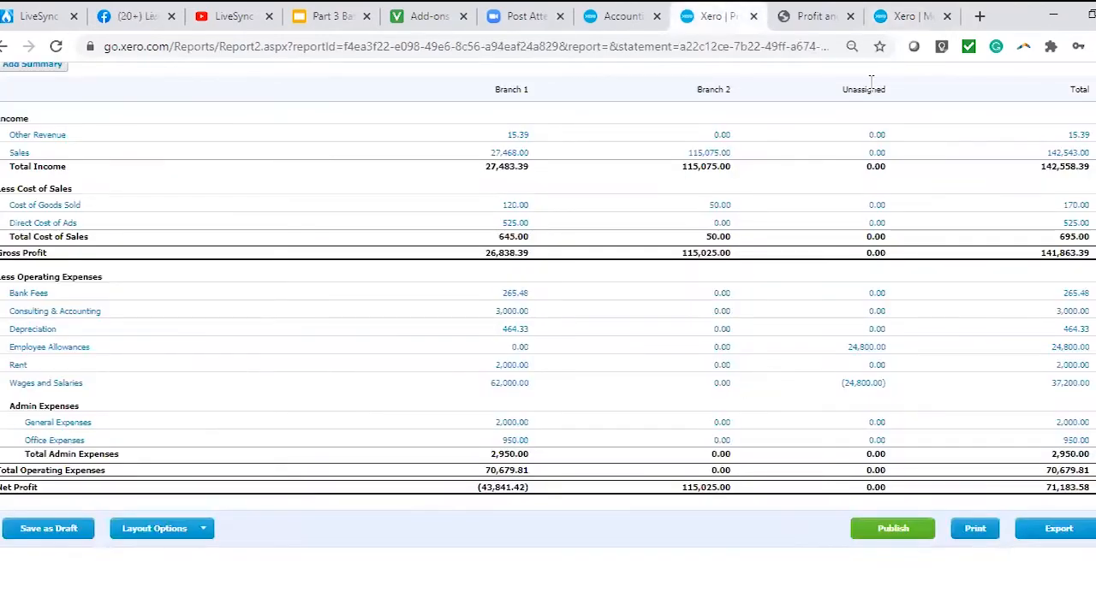
{"action": "left_click", "coordinate": [907, 19]}
{"action": "left_click", "coordinate": [786, 449]}
{"action": "type", "text": "37,200"}
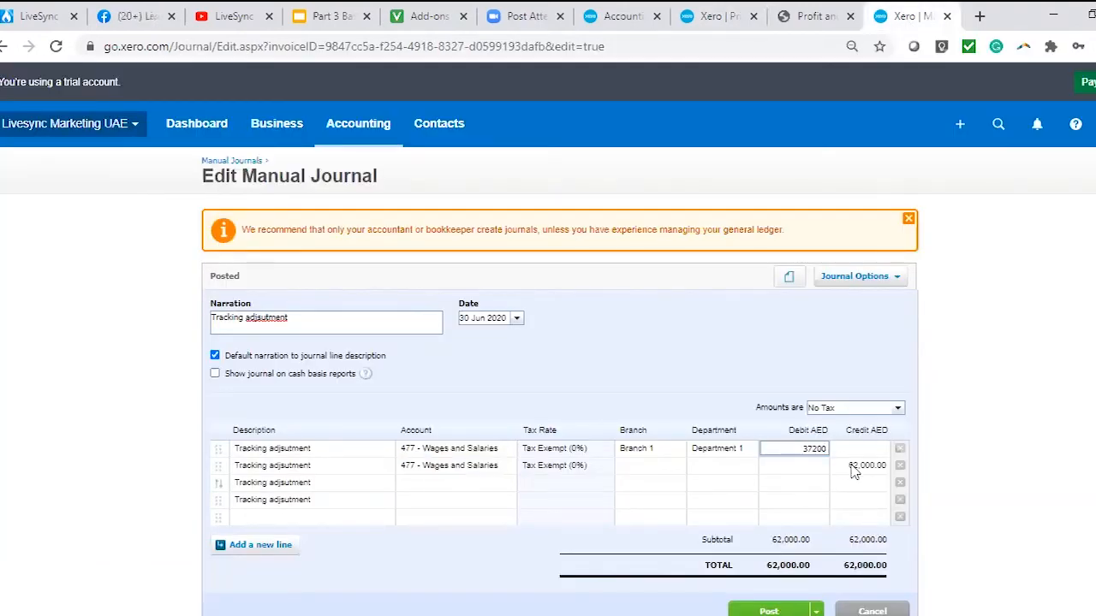
Set the second line's credit to 37,200, and enter a 24,800 debit on the third line and a 24,800 credit on the fifth.
{"action": "left_click", "coordinate": [854, 468]}
{"action": "type", "text": "37200"}
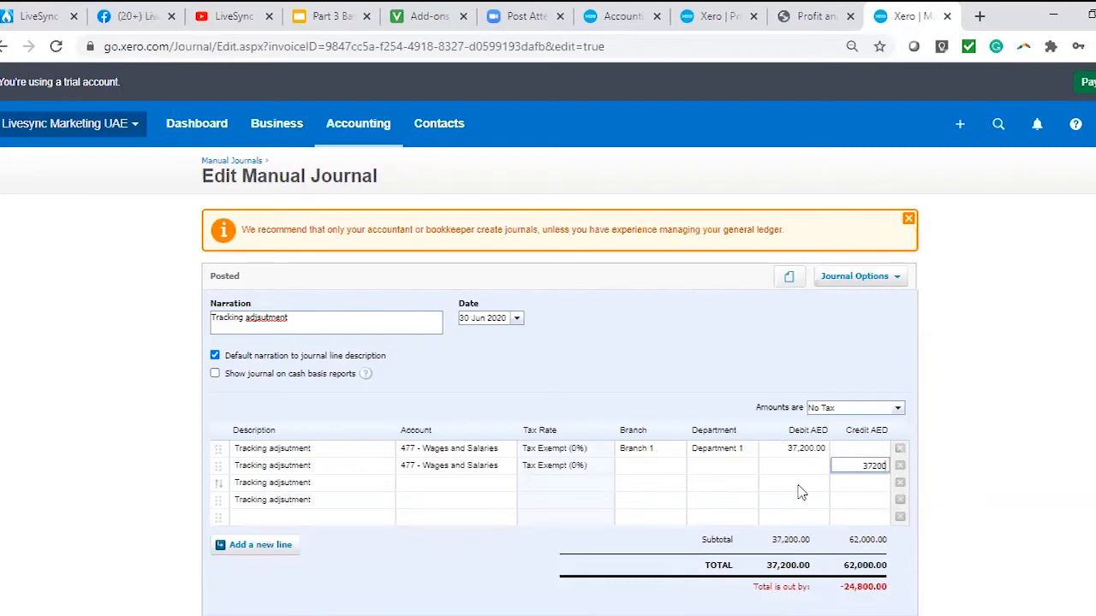
{"action": "left_click", "coordinate": [801, 488]}
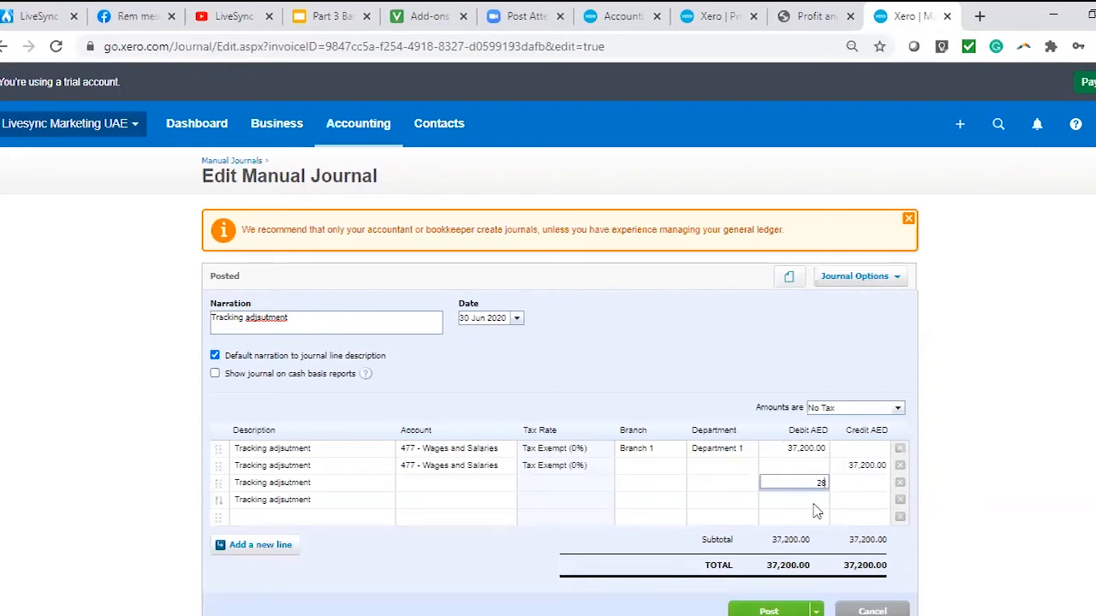
{"action": "left_click", "coordinate": [712, 17]}
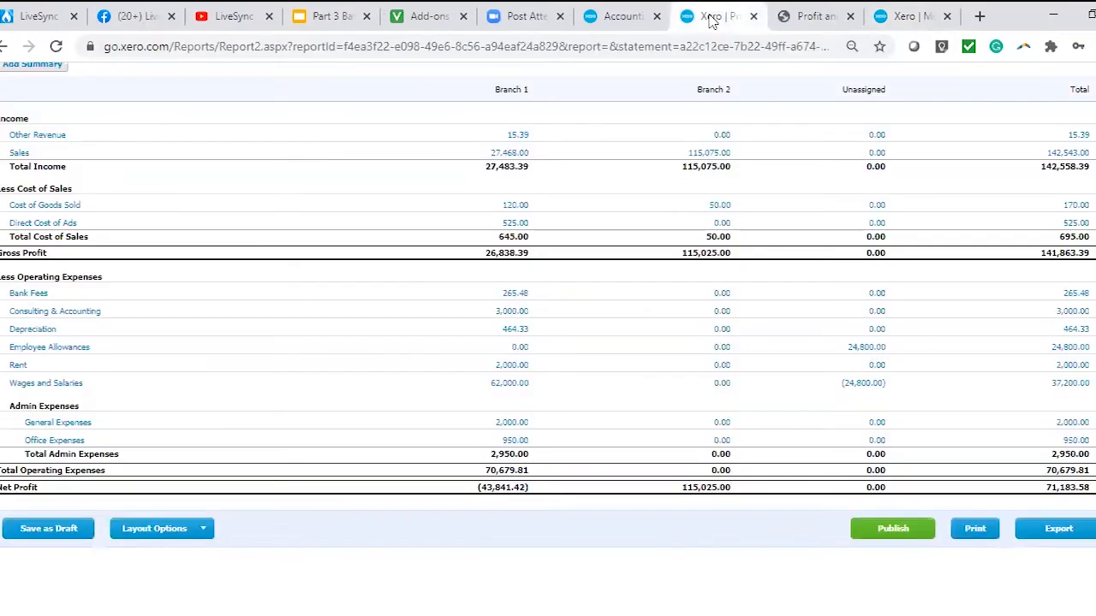
{"action": "left_click", "coordinate": [907, 16]}
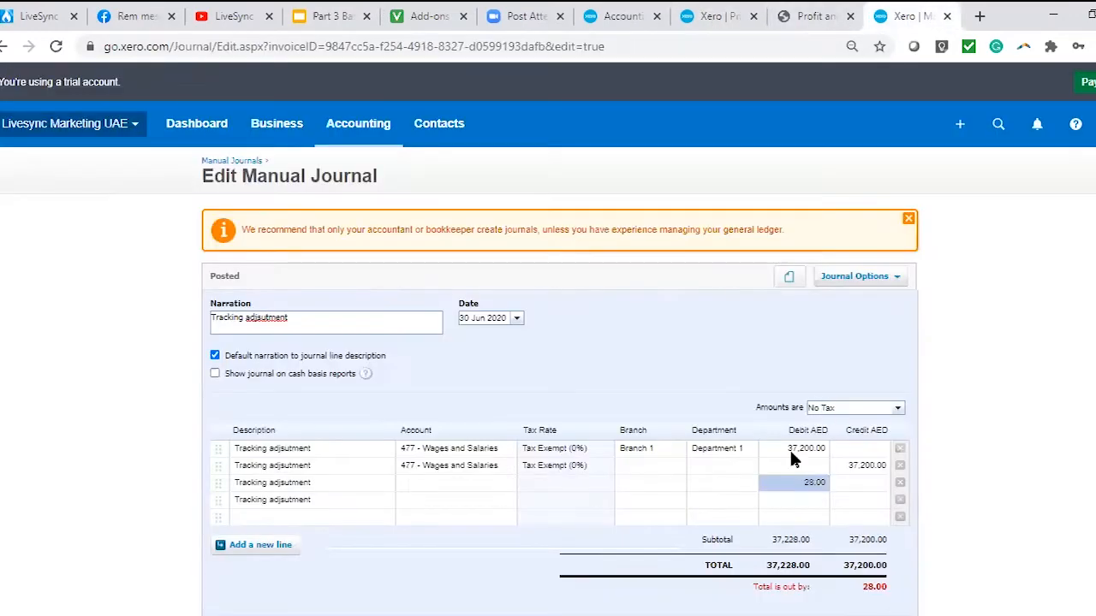
{"action": "left_click", "coordinate": [793, 482]}
{"action": "type", "text": "24,800"}
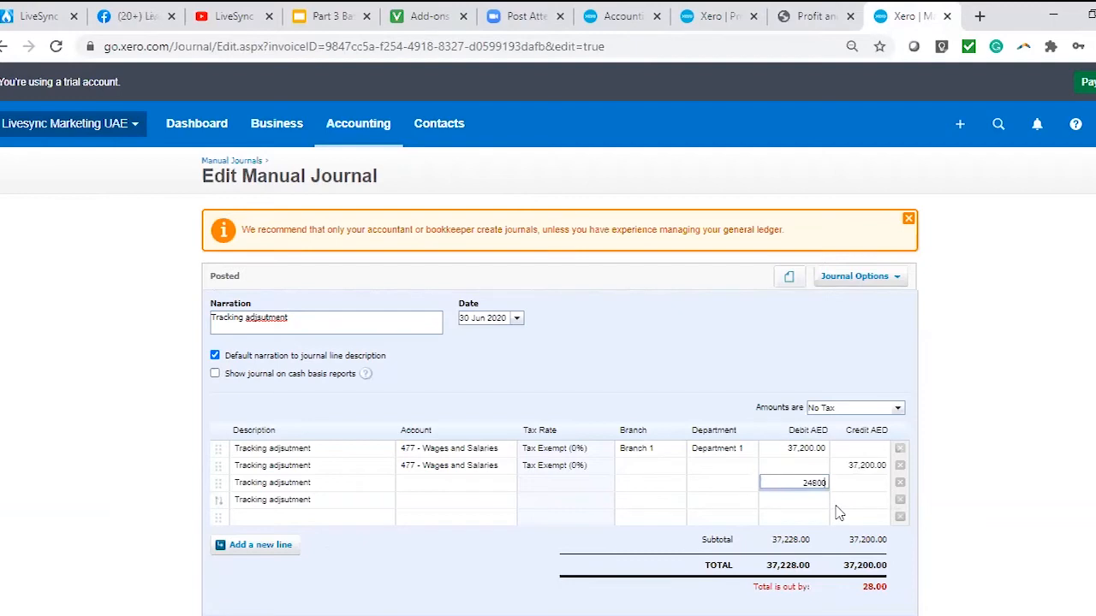
{"action": "left_click", "coordinate": [878, 516]}
{"action": "type", "text": "24,800"}
Assign account 476 - Employee Allowances to the third and fourth journal lines.
{"action": "left_click", "coordinate": [463, 484]}
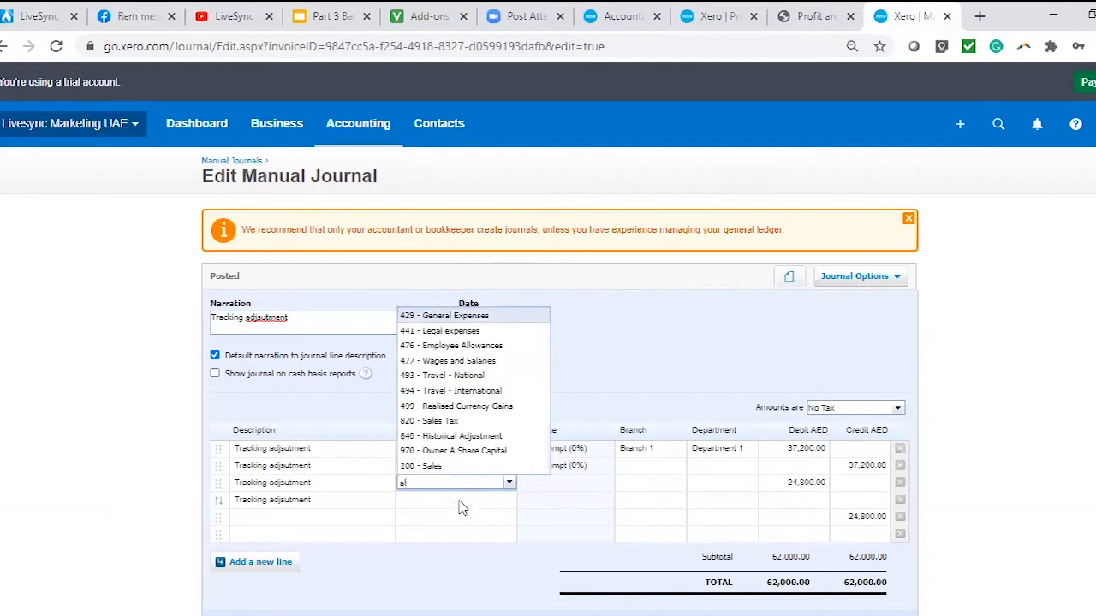
{"action": "left_click", "coordinate": [787, 453]}
{"action": "left_click", "coordinate": [799, 489]}
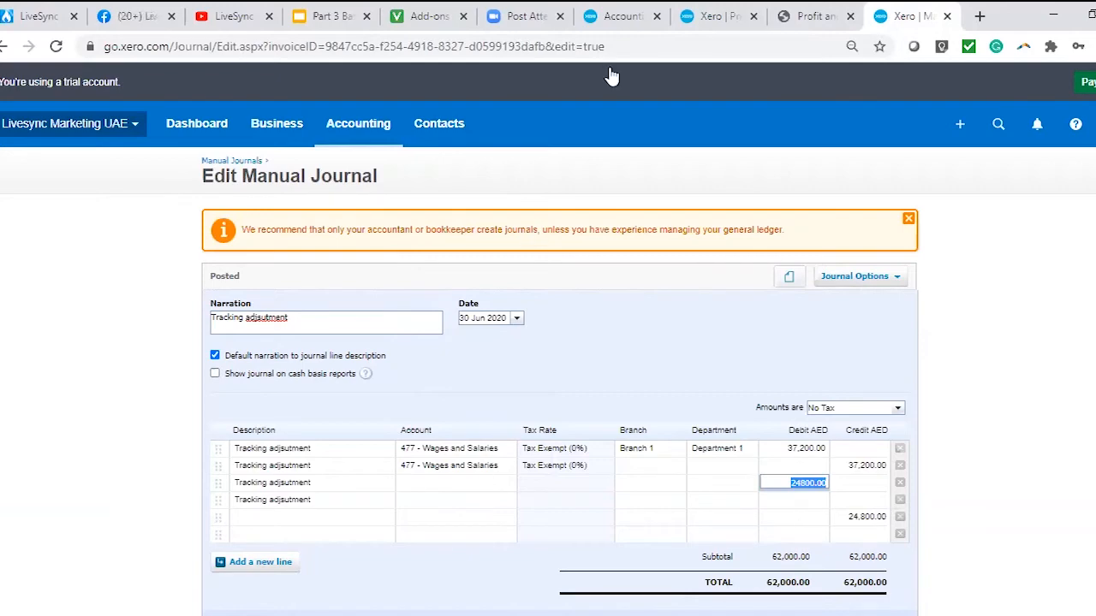
{"action": "left_click", "coordinate": [729, 19]}
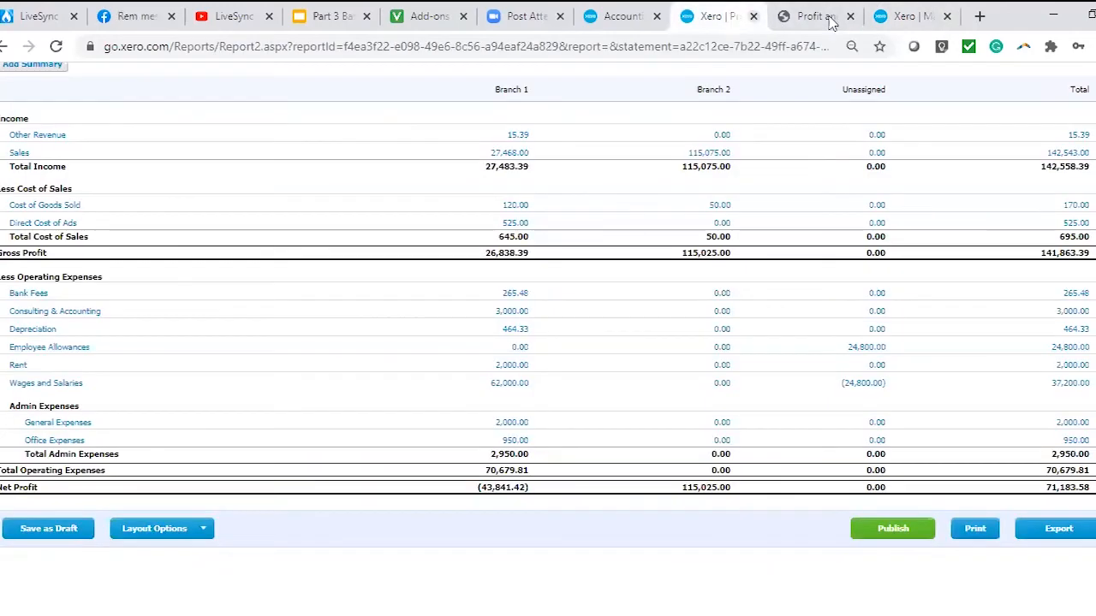
{"action": "left_click", "coordinate": [905, 17]}
{"action": "left_click", "coordinate": [436, 486]}
{"action": "type", "text": "ak"}
{"action": "type", "text": "ll"}
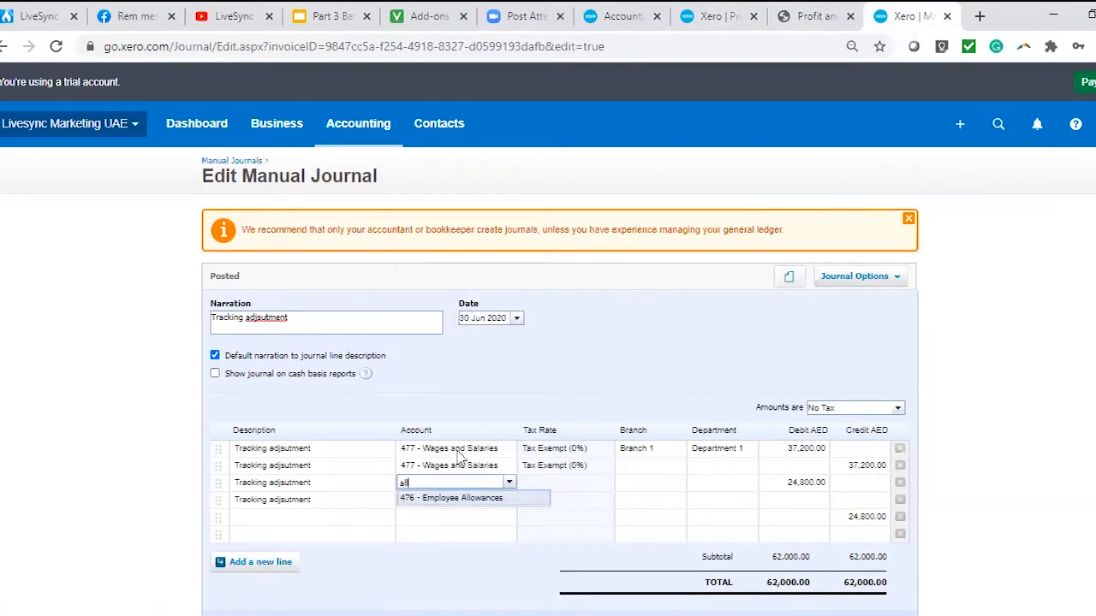
{"action": "left_click", "coordinate": [462, 502]}
{"action": "left_click", "coordinate": [455, 503]}
{"action": "type", "text": "476"}
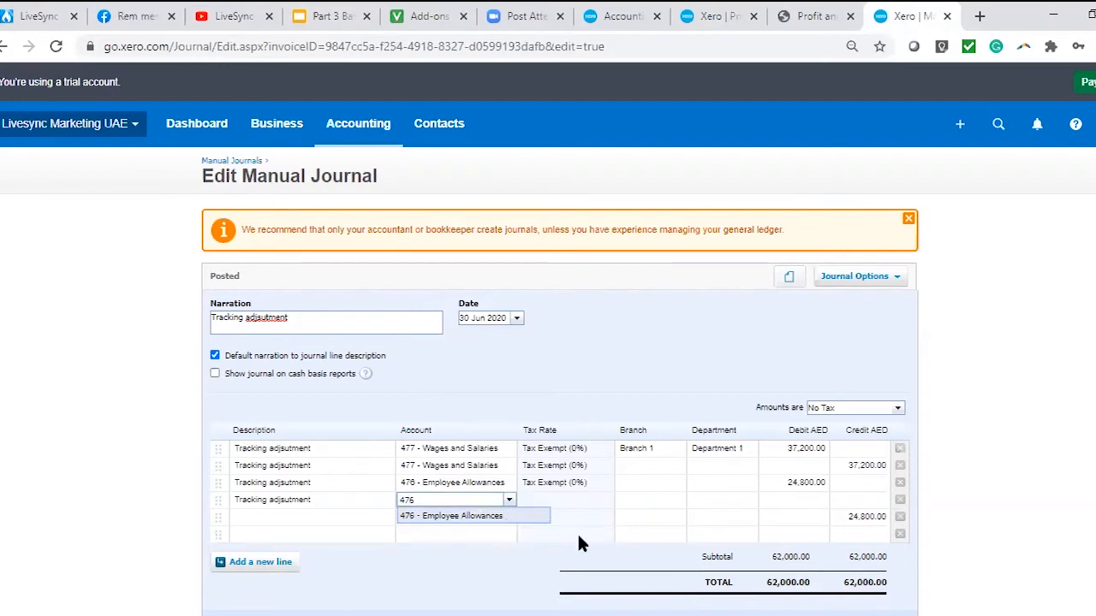
{"action": "left_click", "coordinate": [505, 520]}
Assign Branch 1 and Department 1 to the Employee Allowances debit line, leaving the fourth line without tracking.
{"action": "left_click", "coordinate": [666, 499]}
{"action": "left_click", "coordinate": [665, 483]}
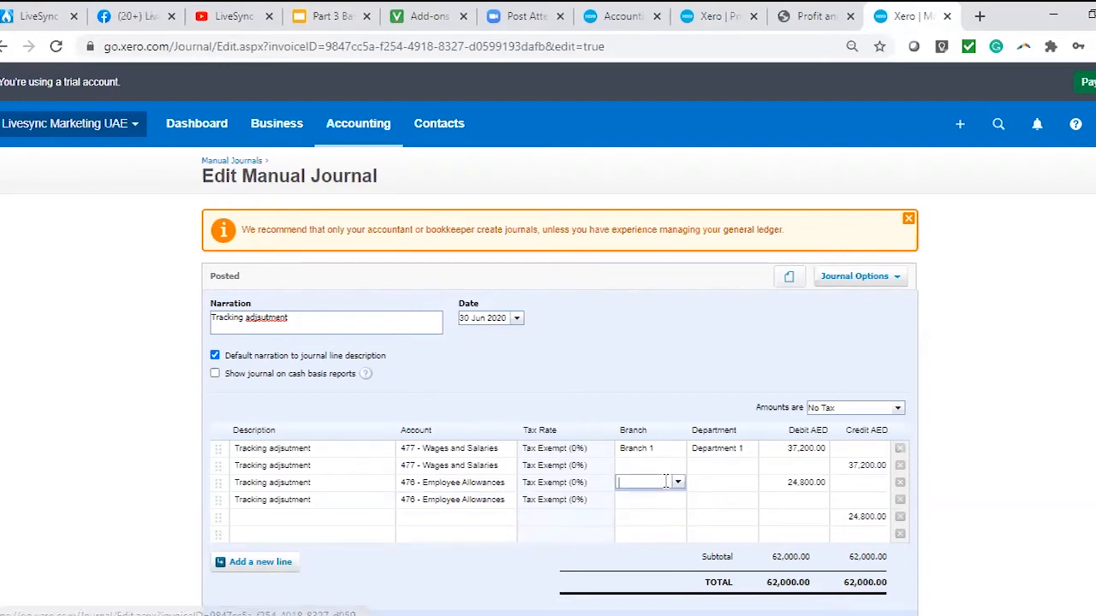
{"action": "type", "text": "br"}
{"action": "left_click", "coordinate": [667, 502]}
{"action": "left_click", "coordinate": [719, 500]}
{"action": "left_click", "coordinate": [719, 500]}
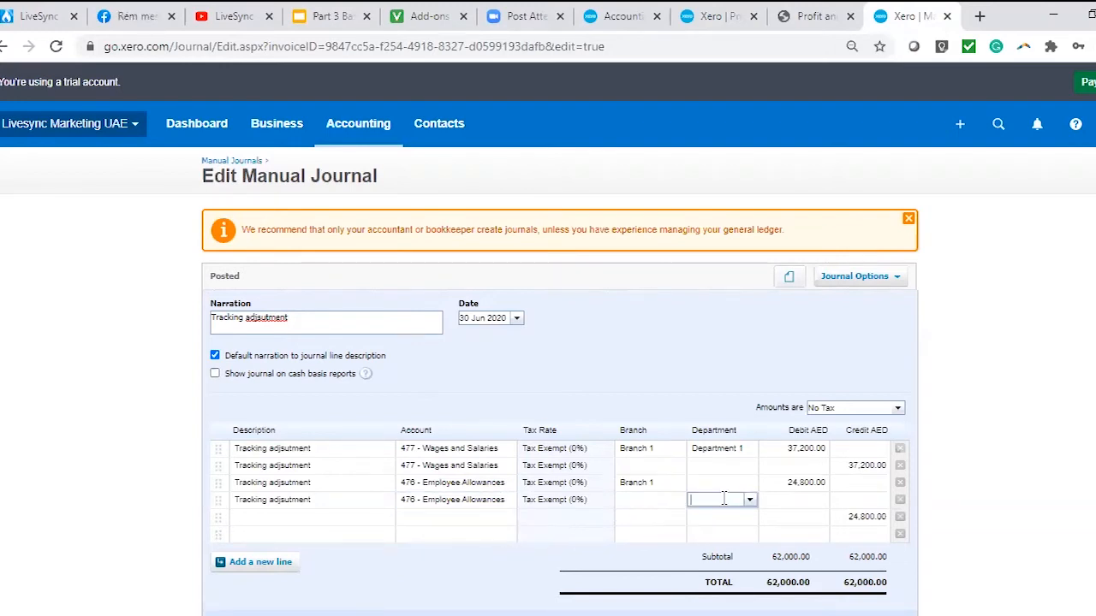
{"action": "type", "text": "de"}
{"action": "left_click", "coordinate": [718, 517]}
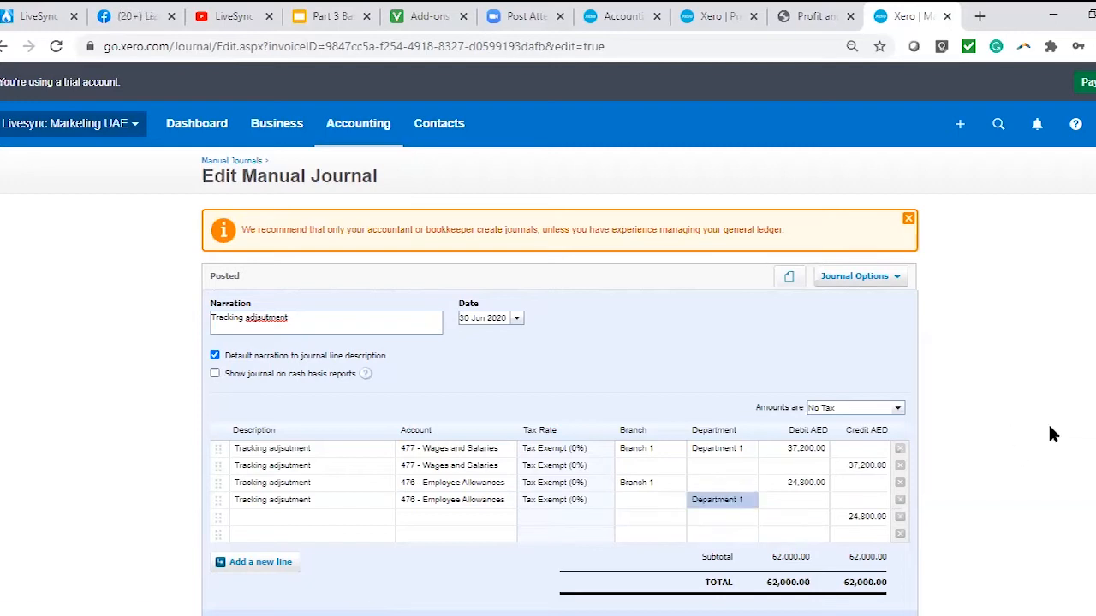
{"action": "left_click", "coordinate": [738, 484]}
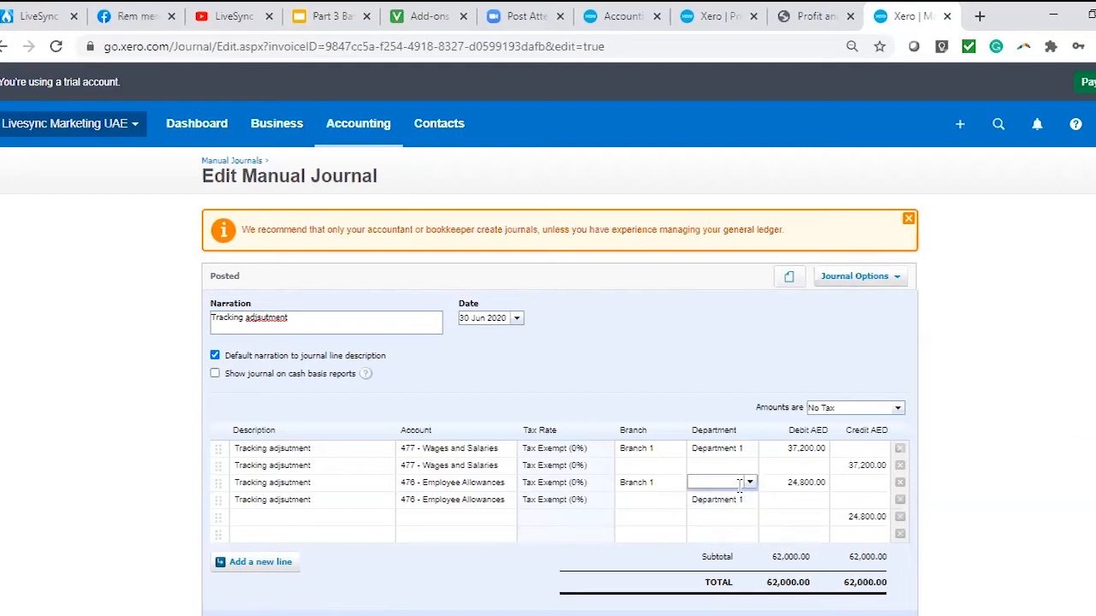
{"action": "type", "text": "dep"}
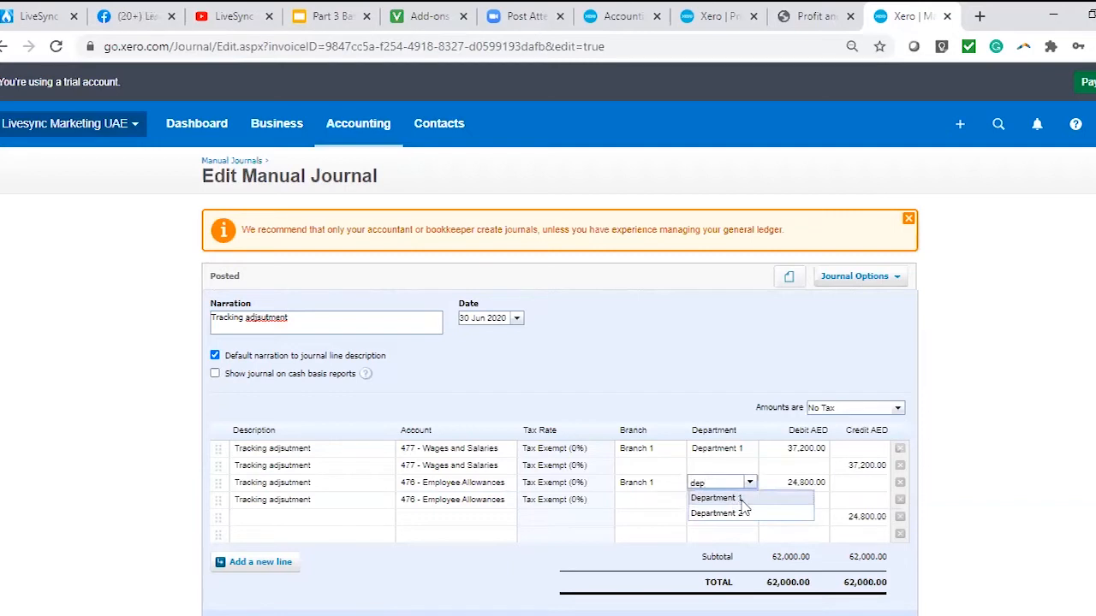
{"action": "left_click", "coordinate": [738, 503]}
{"action": "left_click", "coordinate": [738, 504]}
{"action": "key", "text": "BackSpace"}
{"action": "left_click", "coordinate": [1018, 442]}
Try to post the edited tracking journal.
{"action": "scroll", "coordinate": [817, 472], "scroll_direction": "down", "scroll_amount": 1}
{"action": "scroll", "coordinate": [817, 479], "scroll_direction": "down", "scroll_amount": 2}
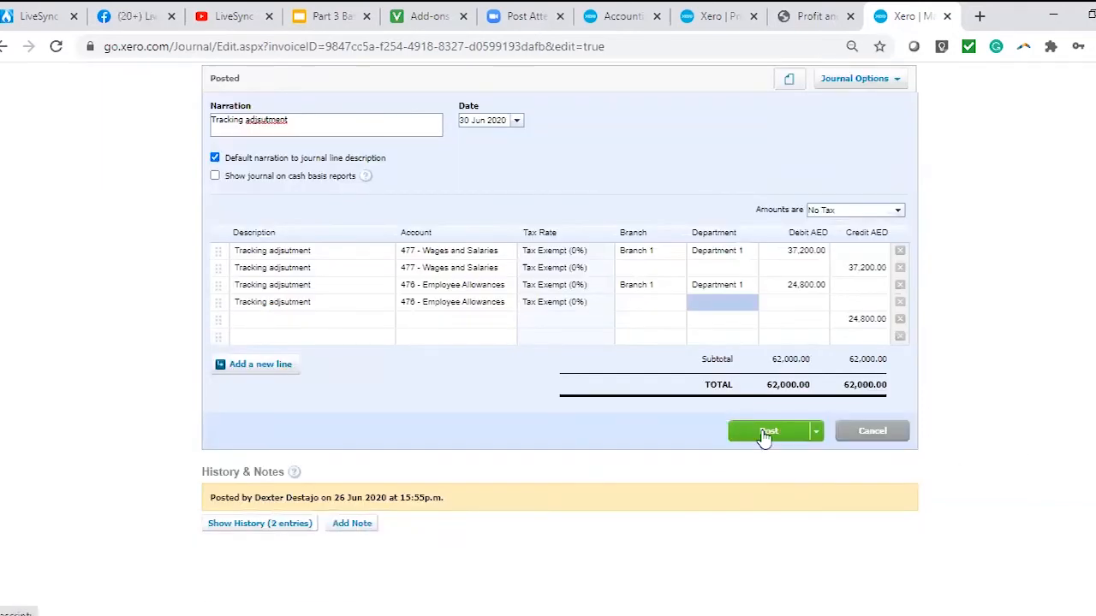
{"action": "left_click", "coordinate": [768, 432]}
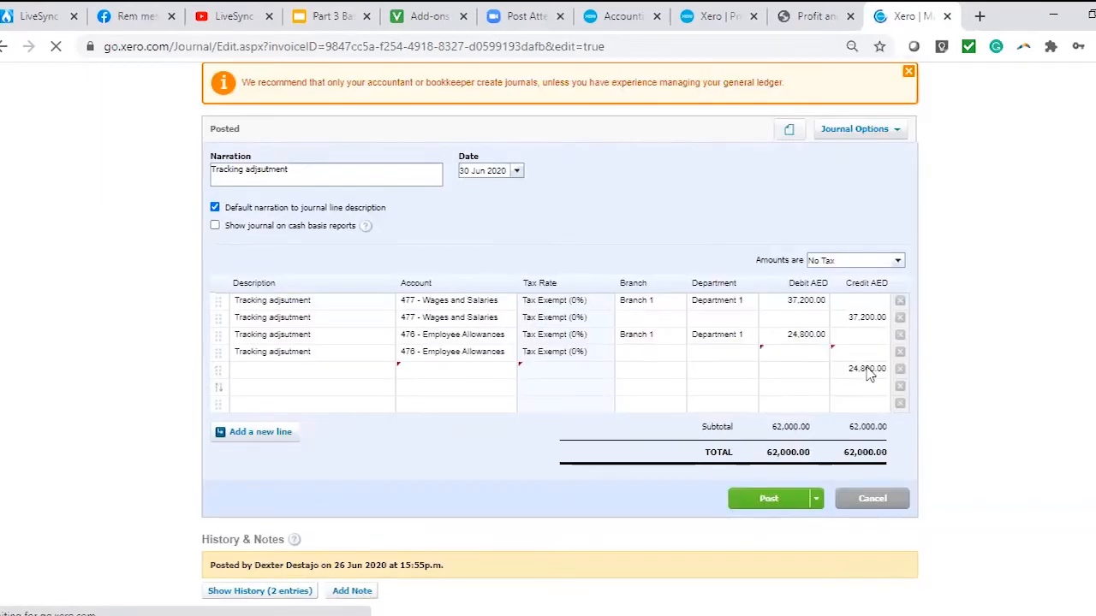
Move the 24,800 credit from the fifth line to the fourth Employee Allowances line and post the journal.
{"action": "left_click", "coordinate": [868, 369]}
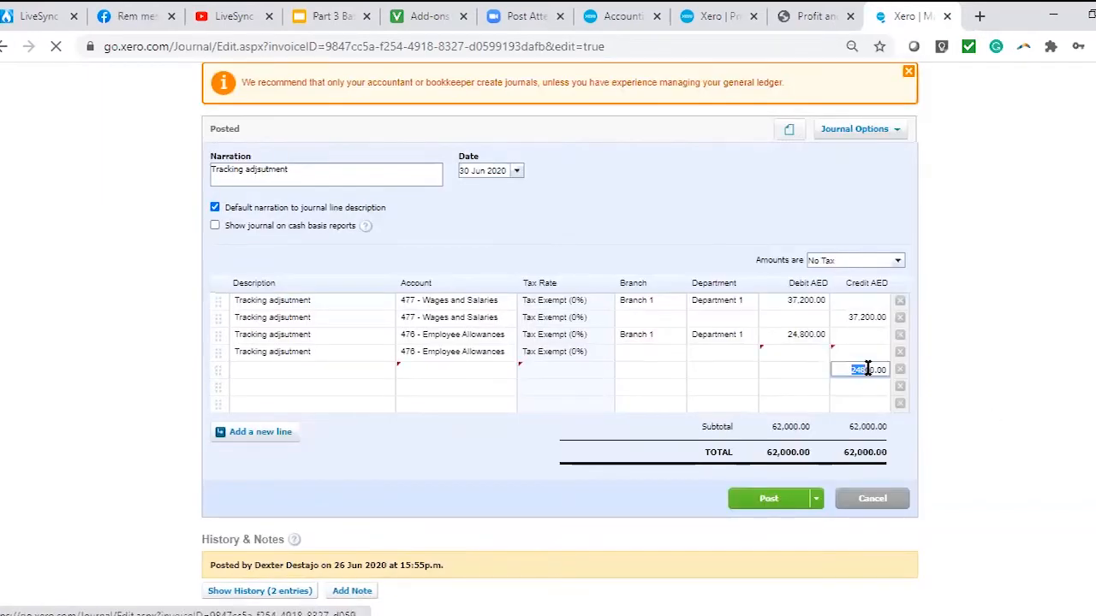
{"action": "key", "text": "ctrl+x"}
{"action": "left_click", "coordinate": [866, 352]}
{"action": "key", "text": "ctrl+v"}
{"action": "left_click", "coordinate": [412, 454]}
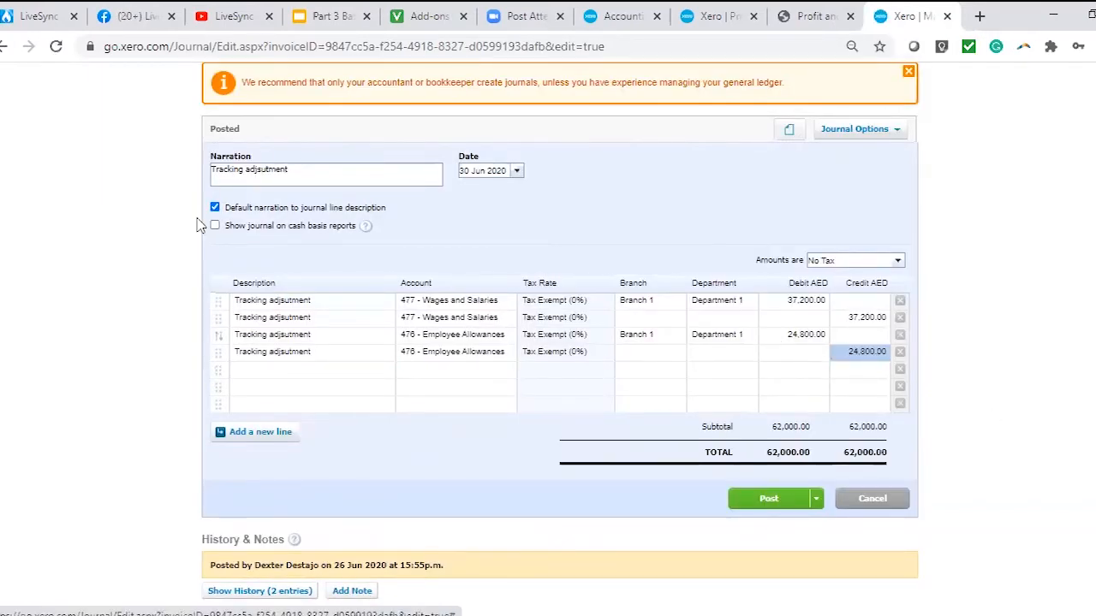
{"action": "left_click", "coordinate": [768, 505]}
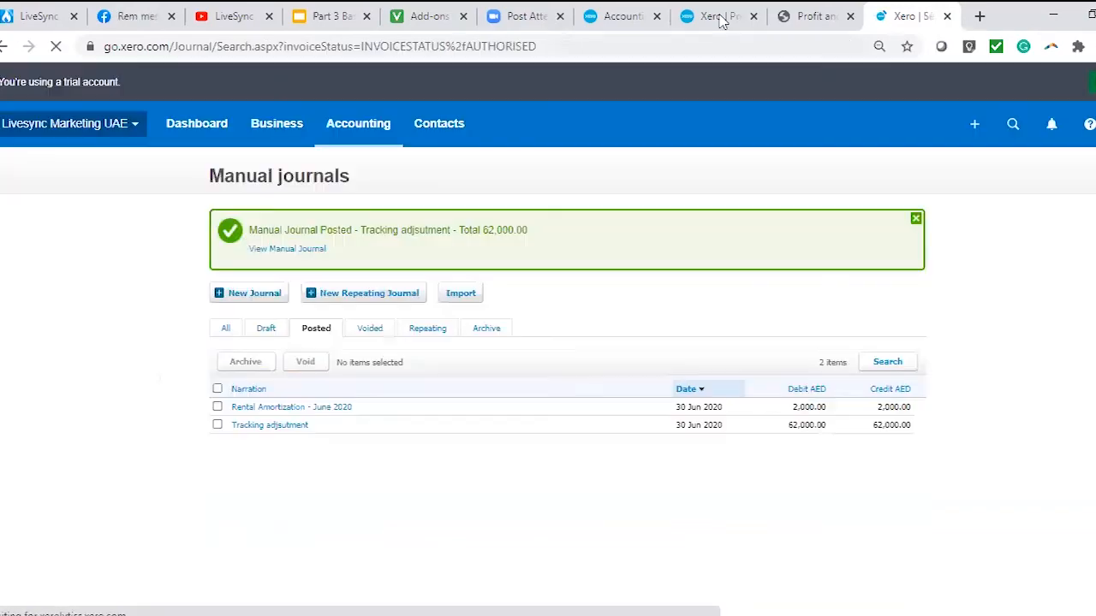
Reload the Profit and Loss report and check how wages and allowances are distributed across the branches.
{"action": "left_click", "coordinate": [721, 17]}
{"action": "left_click", "coordinate": [57, 46]}
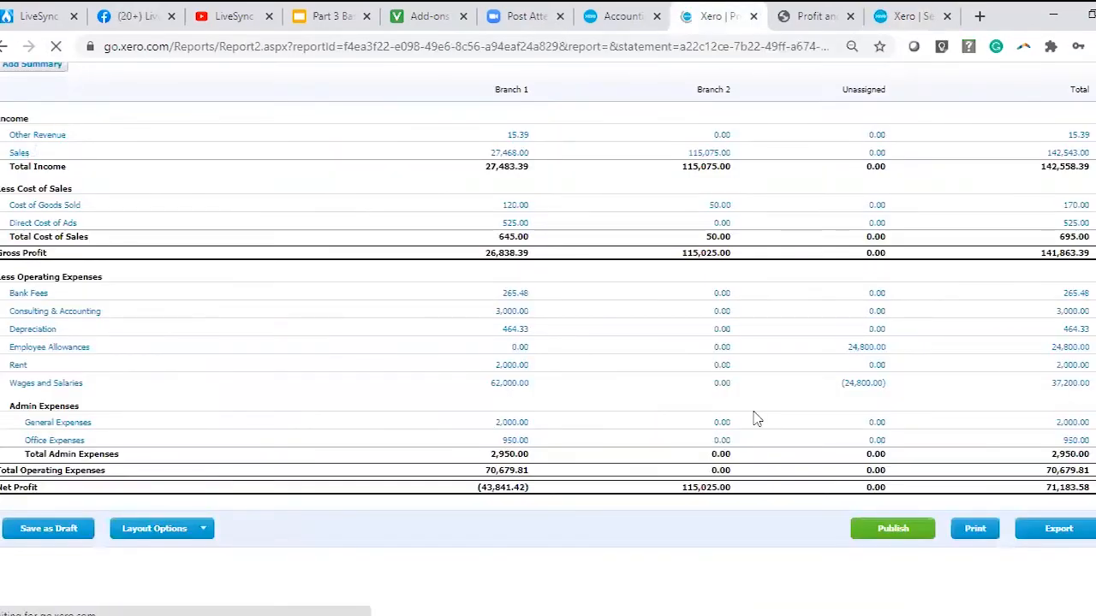
{"action": "scroll", "coordinate": [912, 376], "scroll_direction": "up", "scroll_amount": 1}
{"action": "scroll", "coordinate": [913, 376], "scroll_direction": "up", "scroll_amount": 2}
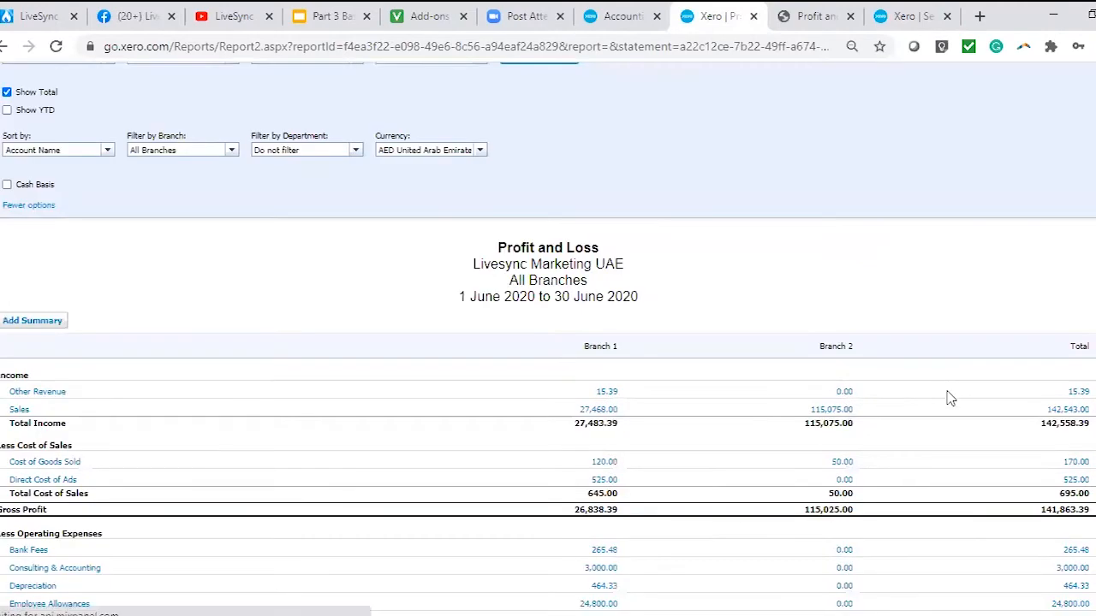
{"action": "scroll", "coordinate": [526, 384], "scroll_direction": "down", "scroll_amount": 3}
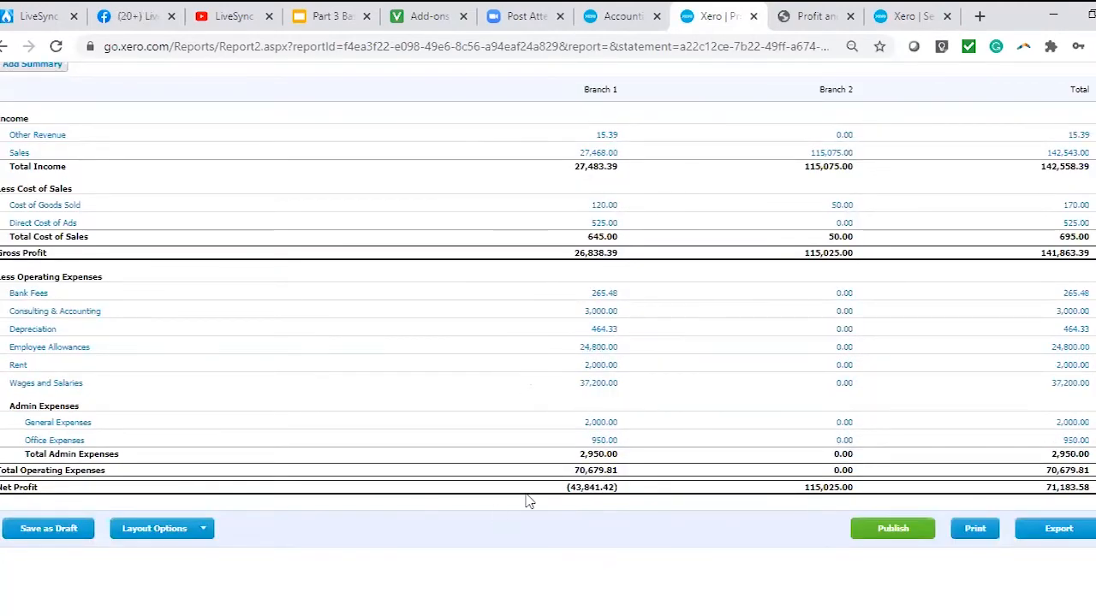
{"action": "scroll", "coordinate": [501, 475], "scroll_direction": "up", "scroll_amount": 2}
{"action": "scroll", "coordinate": [502, 473], "scroll_direction": "down", "scroll_amount": 2}
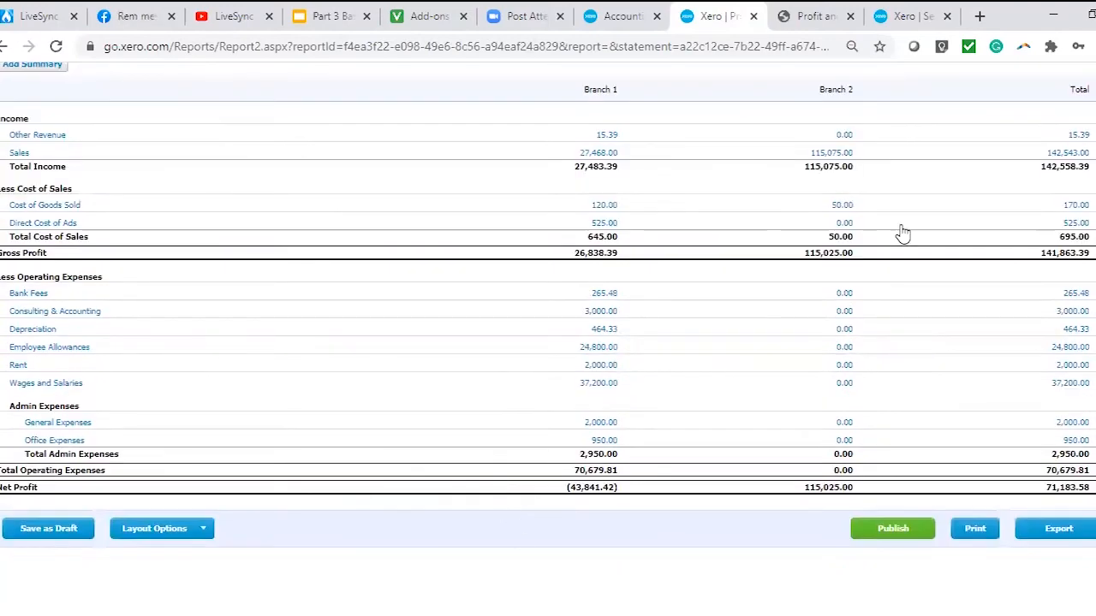
Remove the branch filter, filter the Profit and Loss by Department 2 and update the report.
{"action": "scroll", "coordinate": [489, 275], "scroll_direction": "up", "scroll_amount": 2}
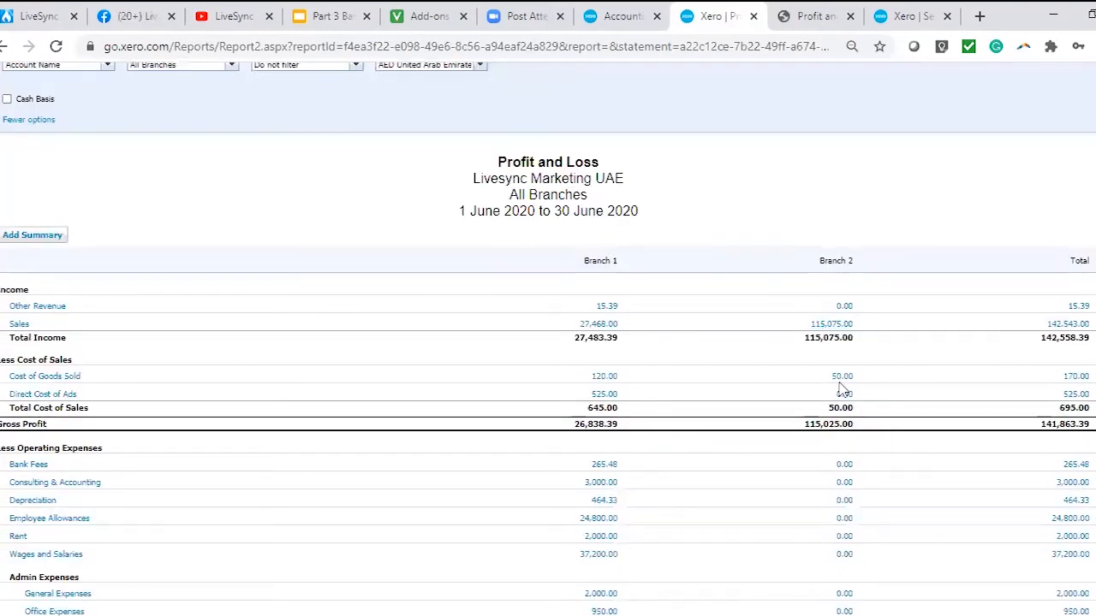
{"action": "scroll", "coordinate": [411, 257], "scroll_direction": "up", "scroll_amount": 2}
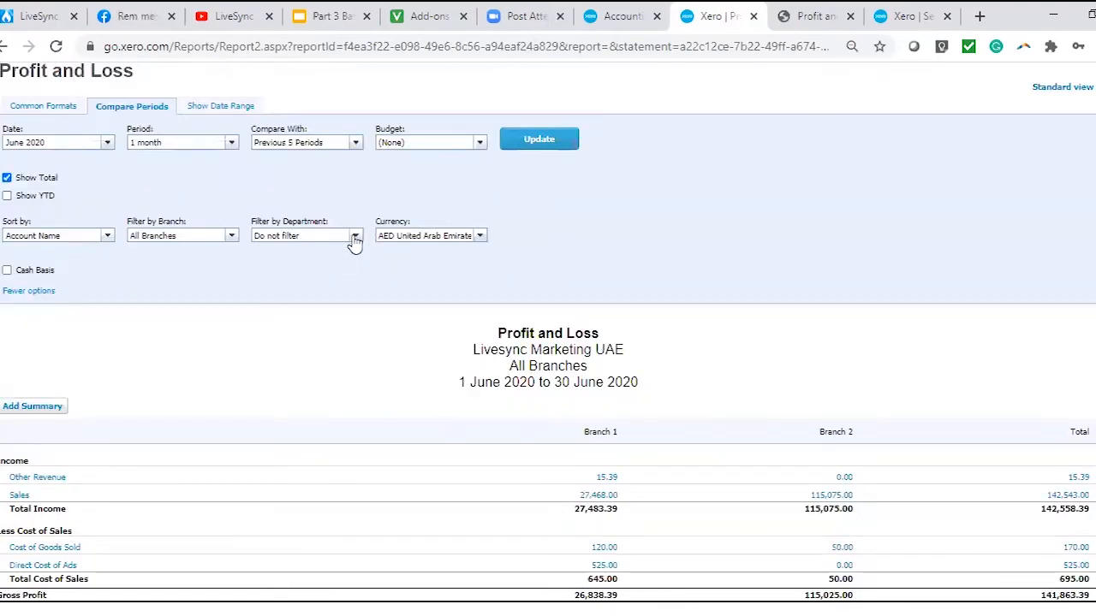
{"action": "left_click", "coordinate": [354, 236]}
{"action": "left_click", "coordinate": [333, 319]}
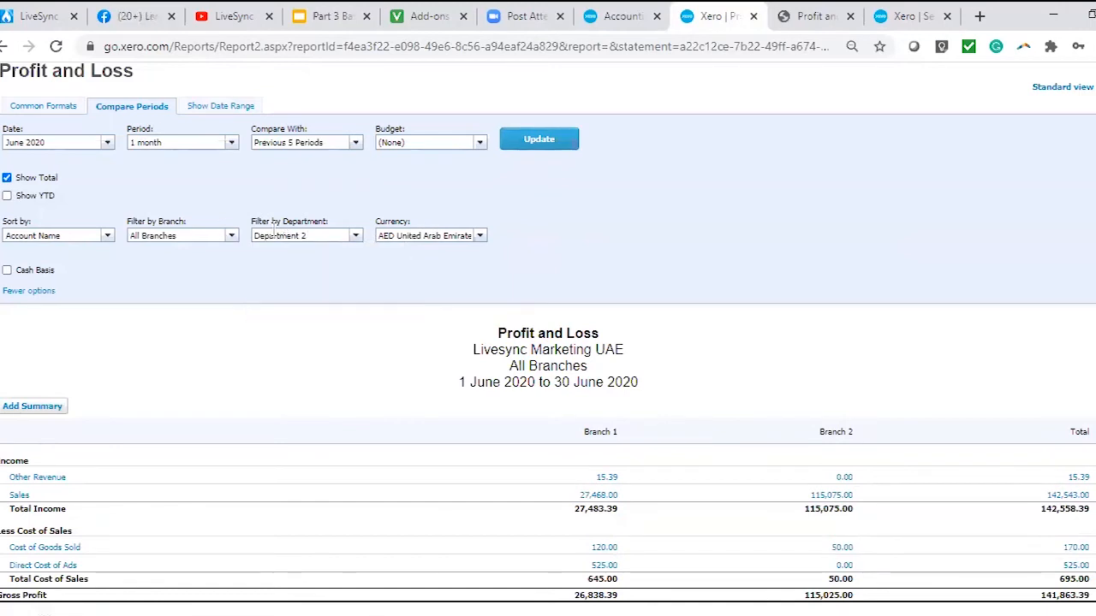
{"action": "left_click", "coordinate": [231, 236]}
{"action": "left_click", "coordinate": [218, 250]}
{"action": "left_click", "coordinate": [539, 140]}
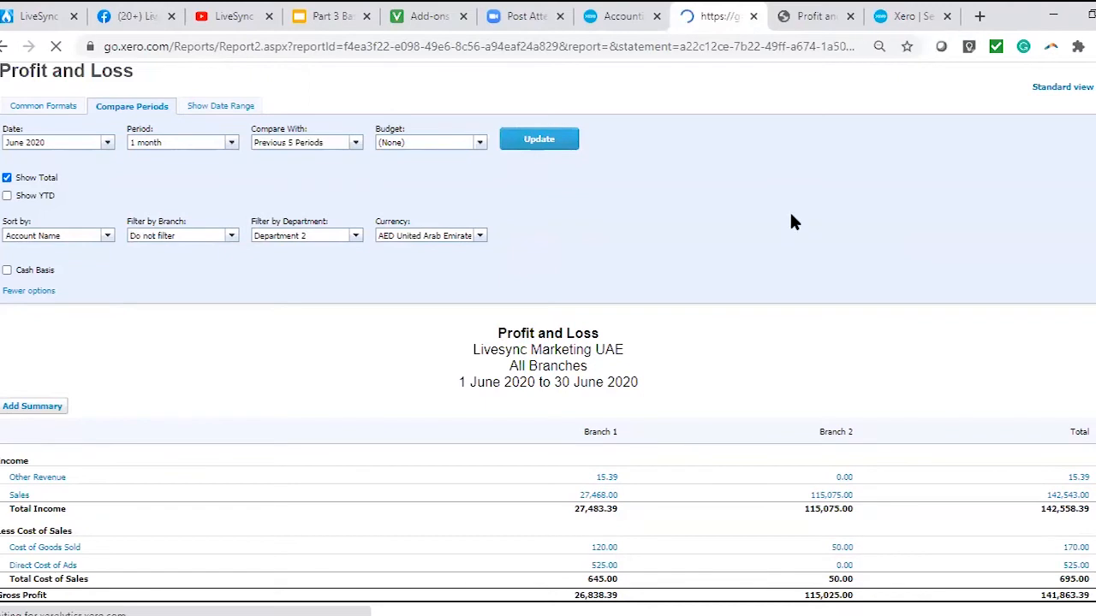
{"action": "scroll", "coordinate": [771, 227], "scroll_direction": "down", "scroll_amount": 3}
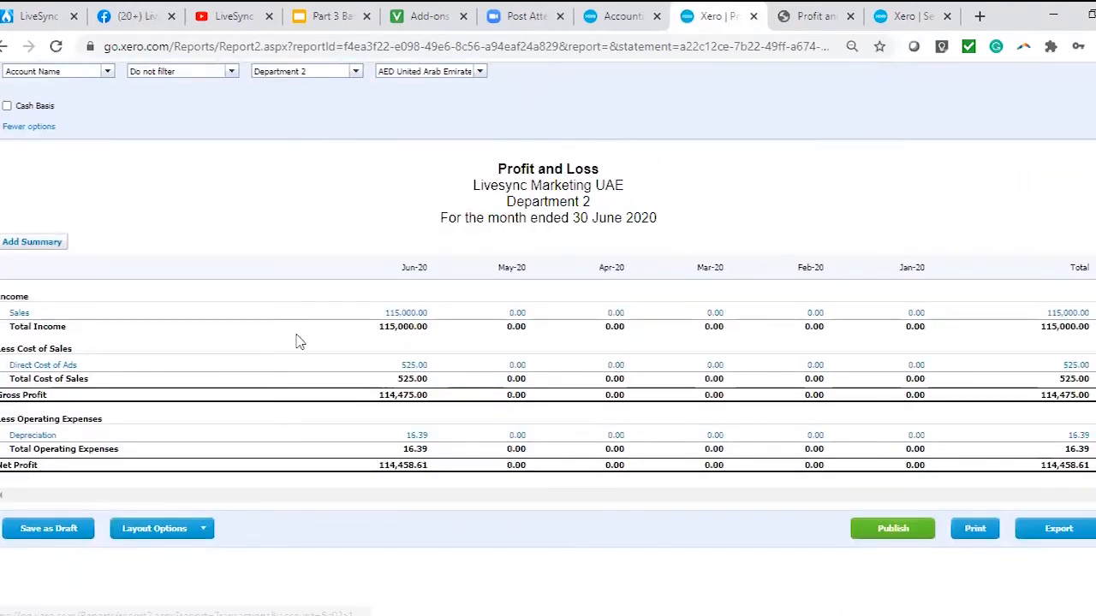
Change the department filter to All Departments, update the Profit and Loss and review the department columns.
{"action": "left_click", "coordinate": [356, 74]}
{"action": "left_click", "coordinate": [340, 122]}
{"action": "scroll", "coordinate": [552, 231], "scroll_direction": "up", "scroll_amount": 3}
{"action": "left_click", "coordinate": [553, 232]}
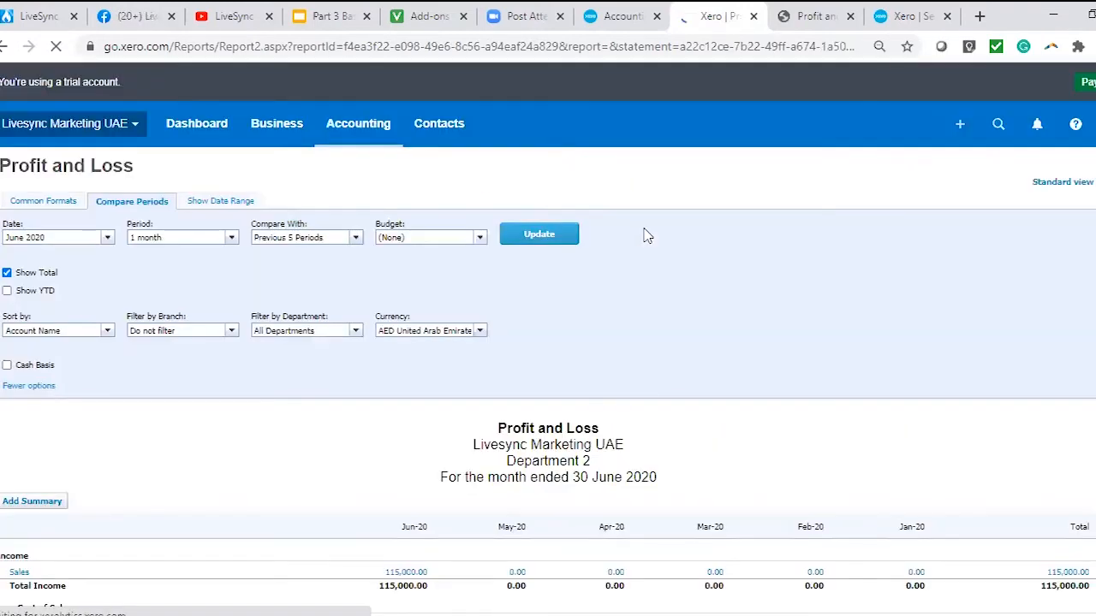
{"action": "scroll", "coordinate": [661, 531], "scroll_direction": "down", "scroll_amount": 5}
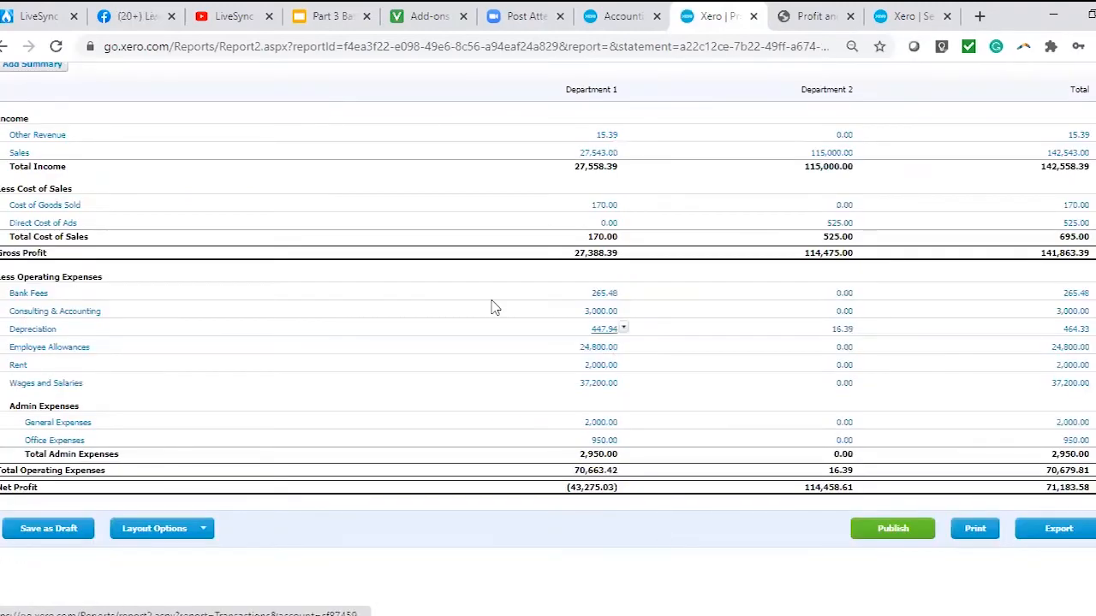
{"action": "scroll", "coordinate": [384, 399], "scroll_direction": "up", "scroll_amount": 5}
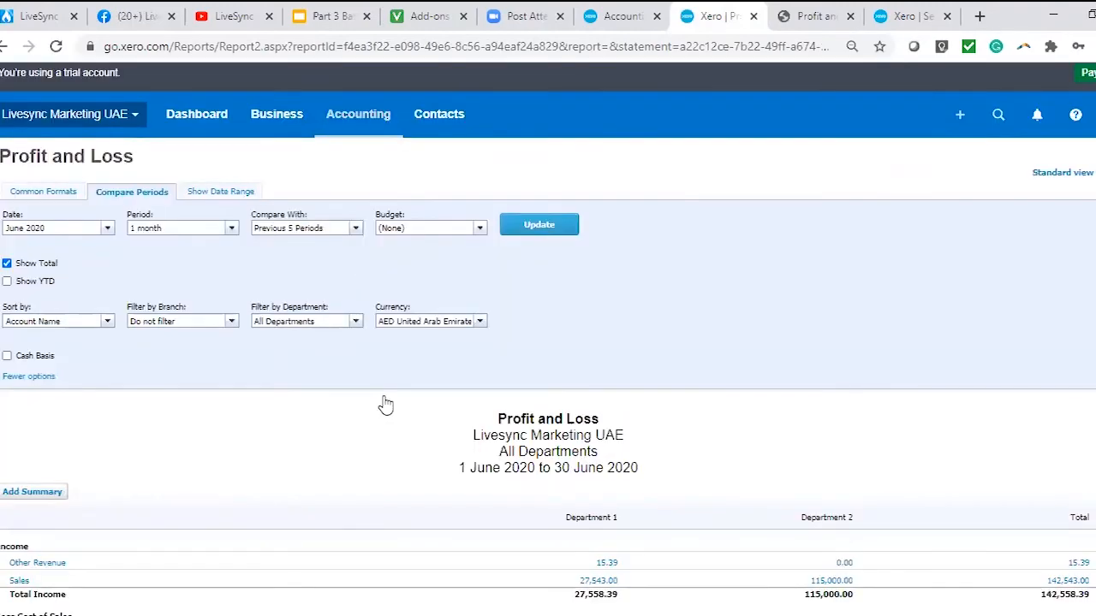
Open the Balance Sheet report and look over its assets, liabilities and equity.
{"action": "left_click", "coordinate": [357, 113]}
{"action": "left_click", "coordinate": [369, 392]}
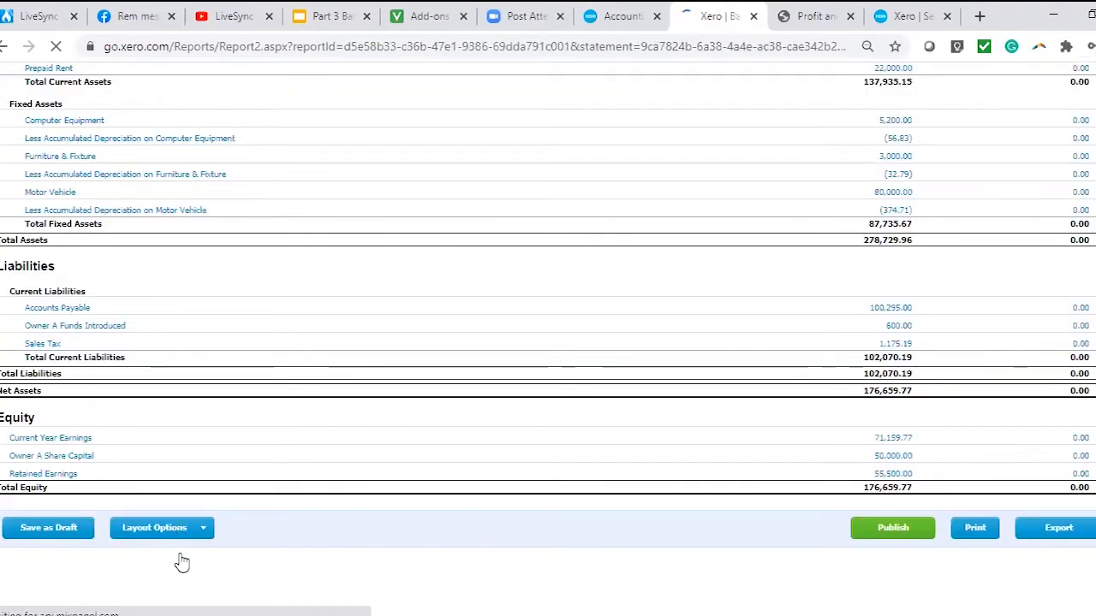
{"action": "scroll", "coordinate": [412, 434], "scroll_direction": "up", "scroll_amount": 2}
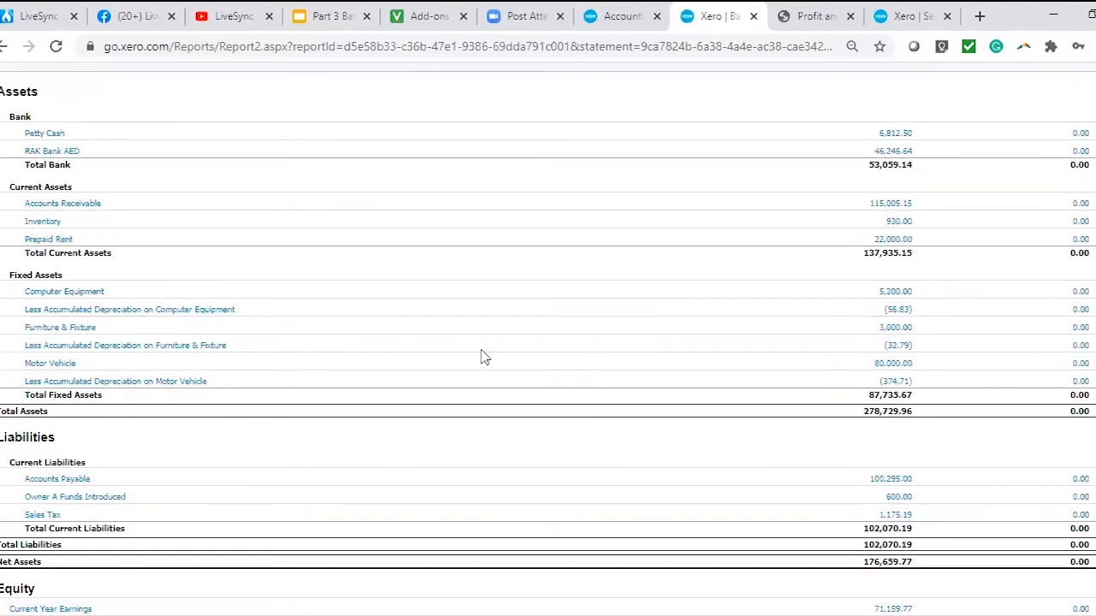
{"action": "scroll", "coordinate": [411, 276], "scroll_direction": "up", "scroll_amount": 1}
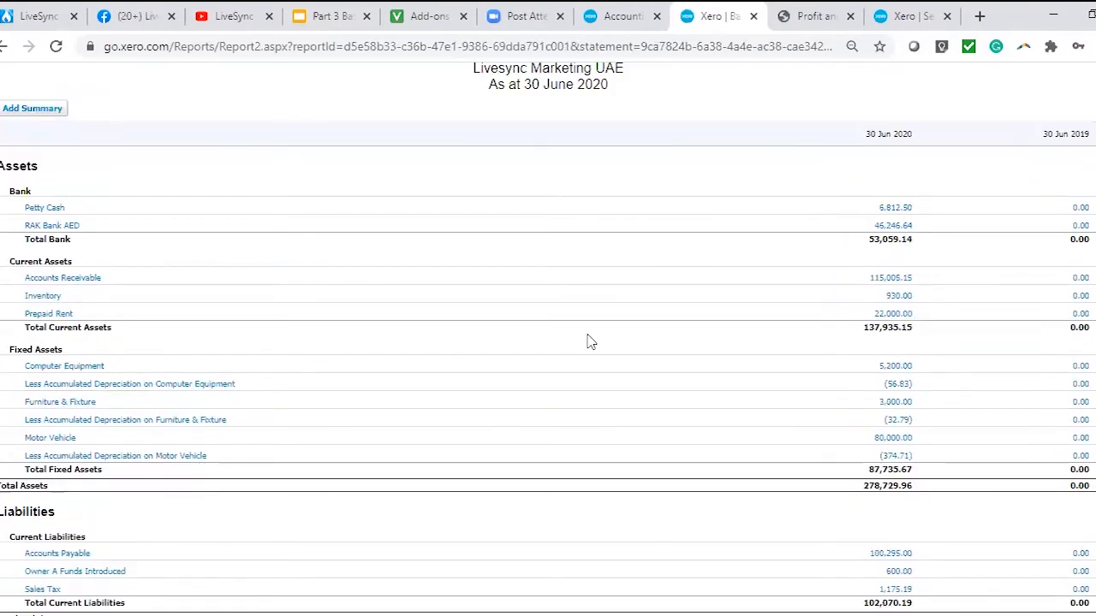
Look through the Balance Sheet and compare the Net Assets figure with Total Equity.
{"action": "scroll", "coordinate": [589, 342], "scroll_direction": "down", "scroll_amount": 3}
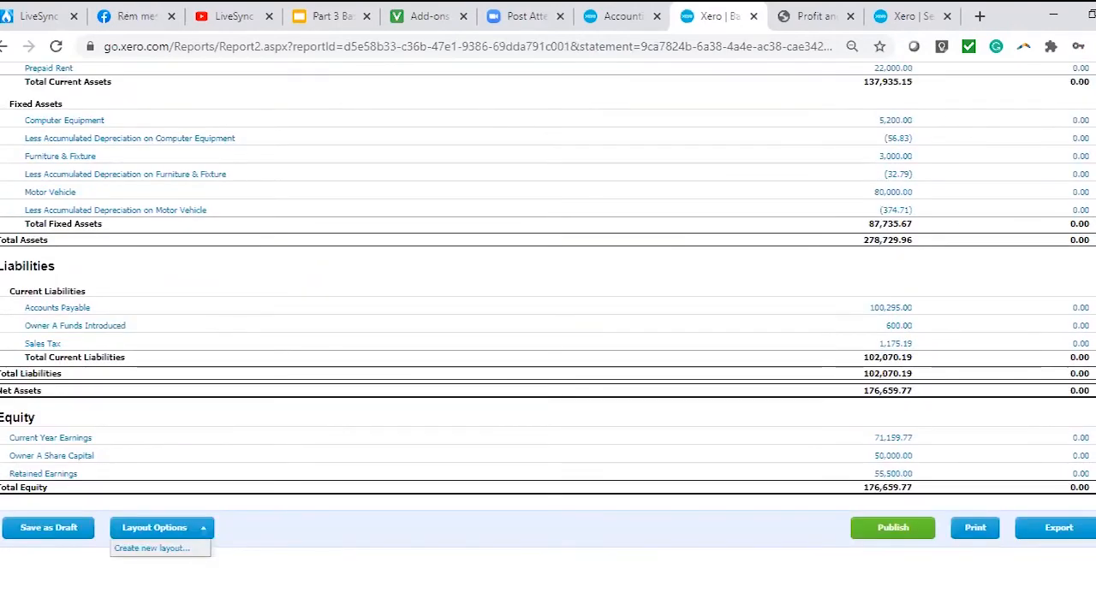
{"action": "scroll", "coordinate": [548, 342], "scroll_direction": "up", "scroll_amount": 3}
{"action": "scroll", "coordinate": [886, 220], "scroll_direction": "down", "scroll_amount": 1}
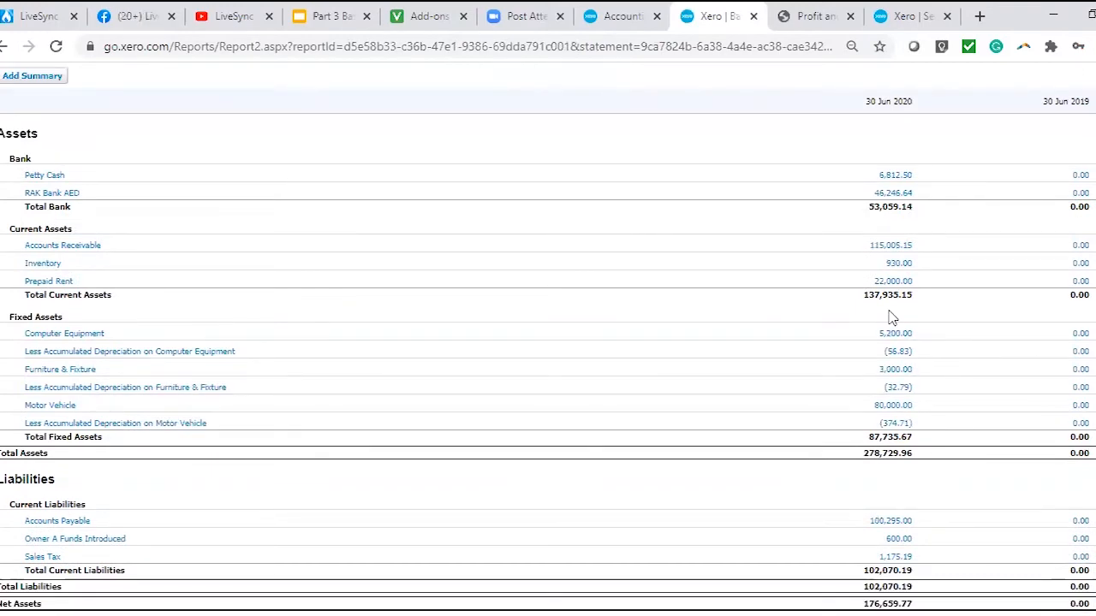
{"action": "scroll", "coordinate": [892, 317], "scroll_direction": "down", "scroll_amount": 1}
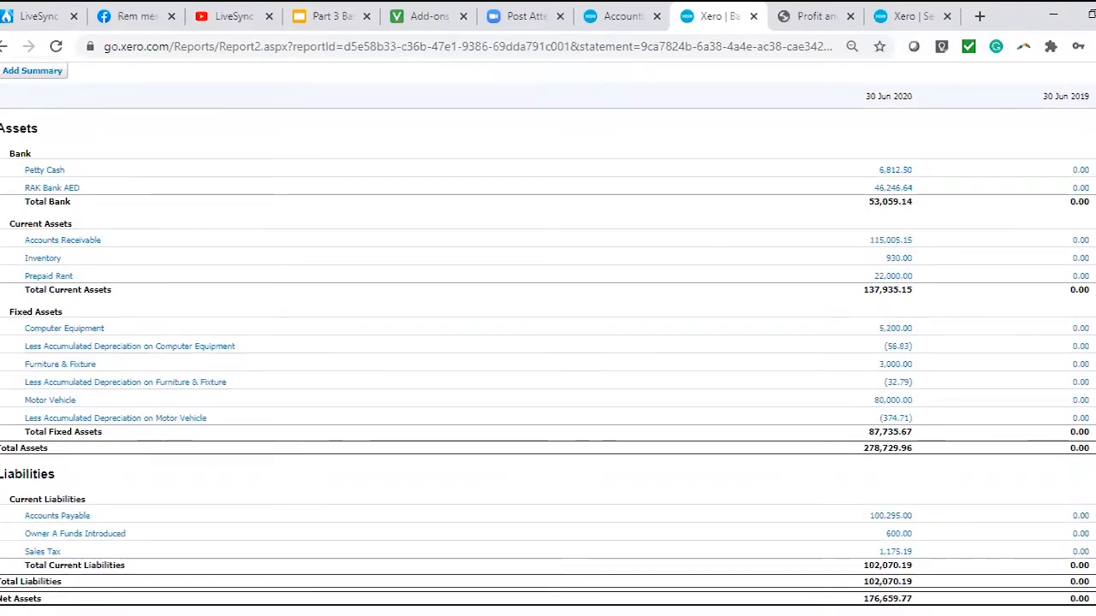
{"action": "scroll", "coordinate": [546, 413], "scroll_direction": "down", "scroll_amount": 1}
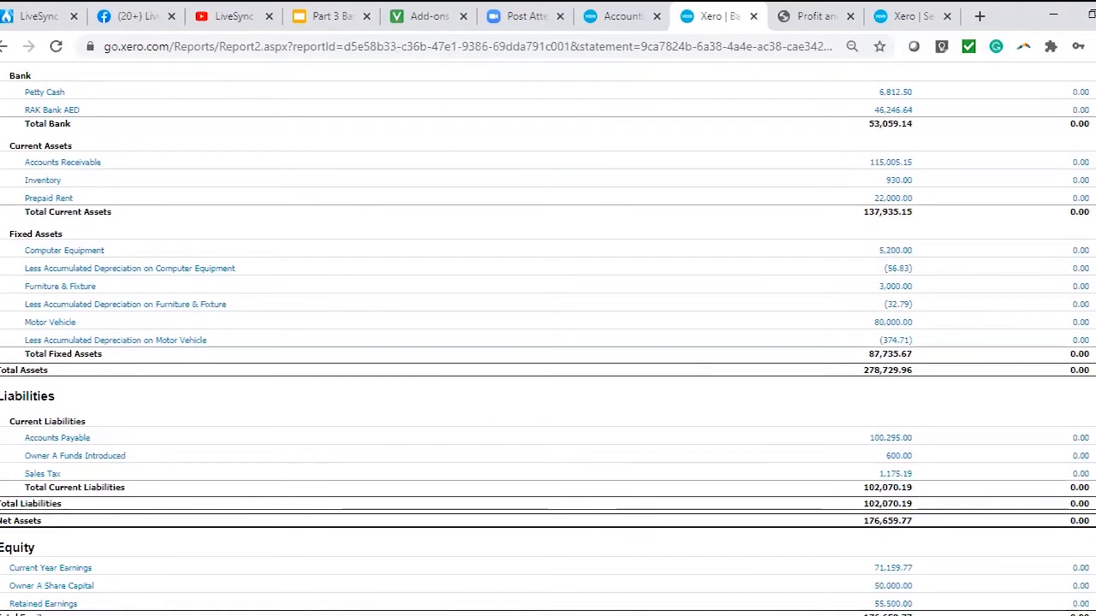
{"action": "scroll", "coordinate": [140, 329], "scroll_direction": "down", "scroll_amount": 2}
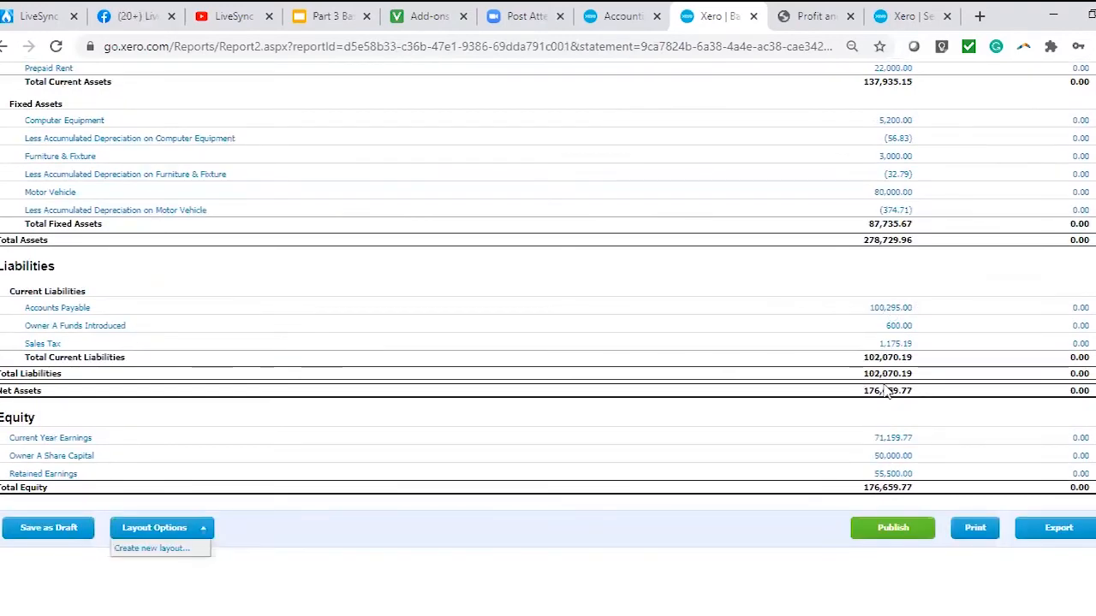
{"action": "double_click", "coordinate": [885, 491]}
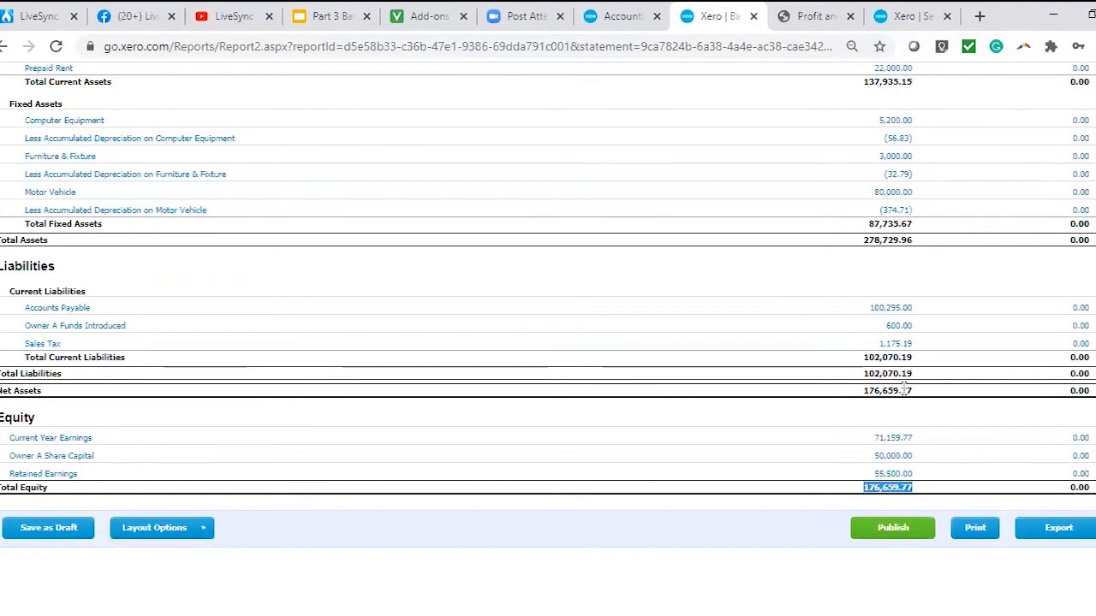
{"action": "left_click_drag", "start_coordinate": [904, 390], "coordinate": [863, 391]}
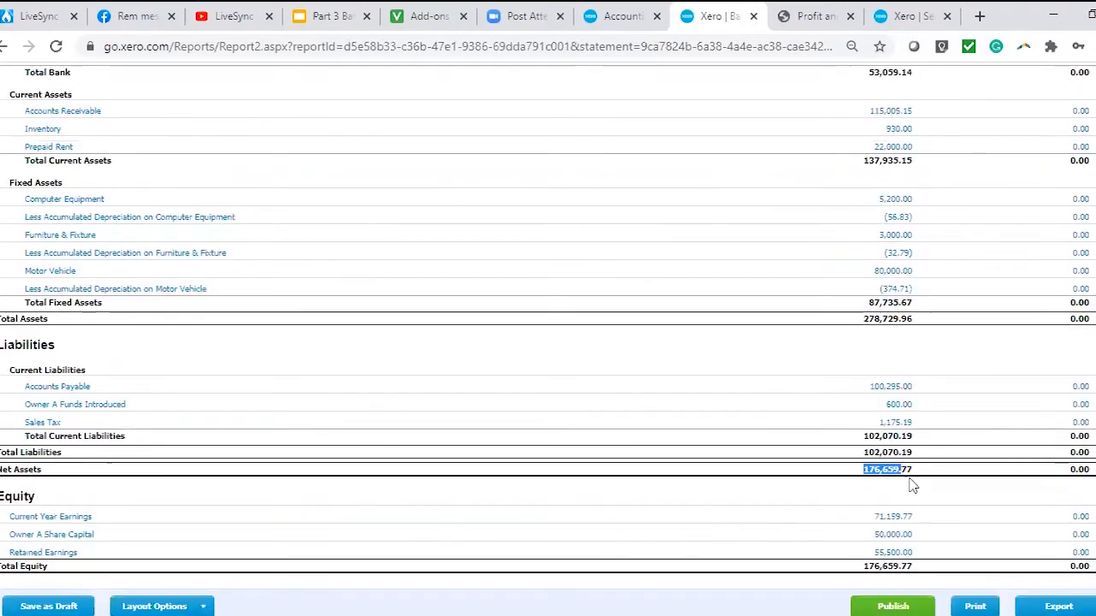
Open a new custom layout for the Balance Sheet, look through its account list and cancel without saving.
{"action": "left_click", "coordinate": [163, 533]}
{"action": "left_click", "coordinate": [167, 551]}
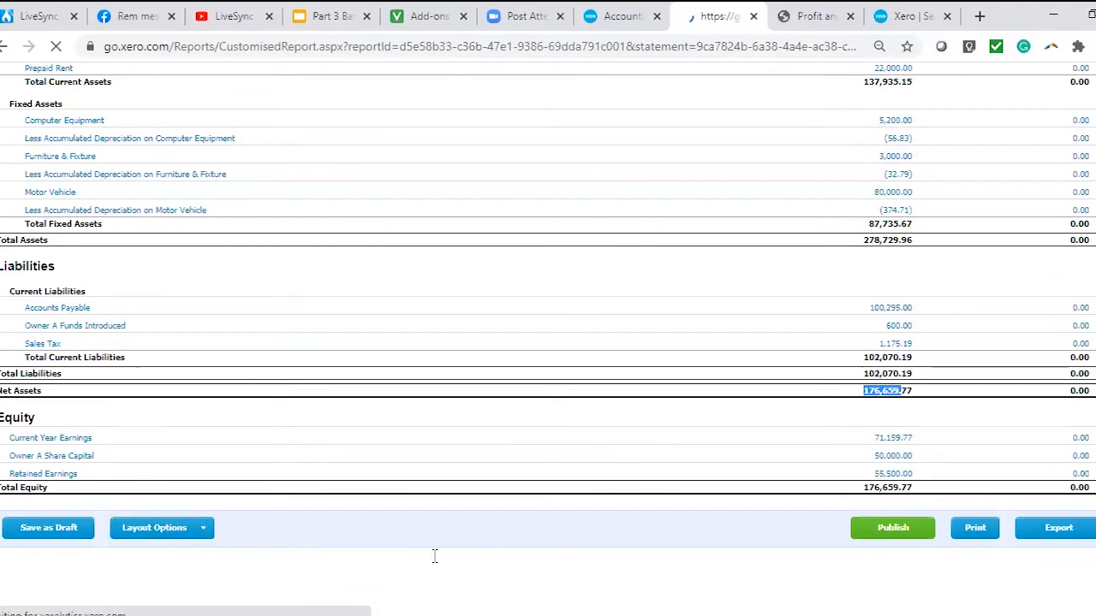
{"action": "scroll", "coordinate": [824, 130], "scroll_direction": "down", "scroll_amount": 3}
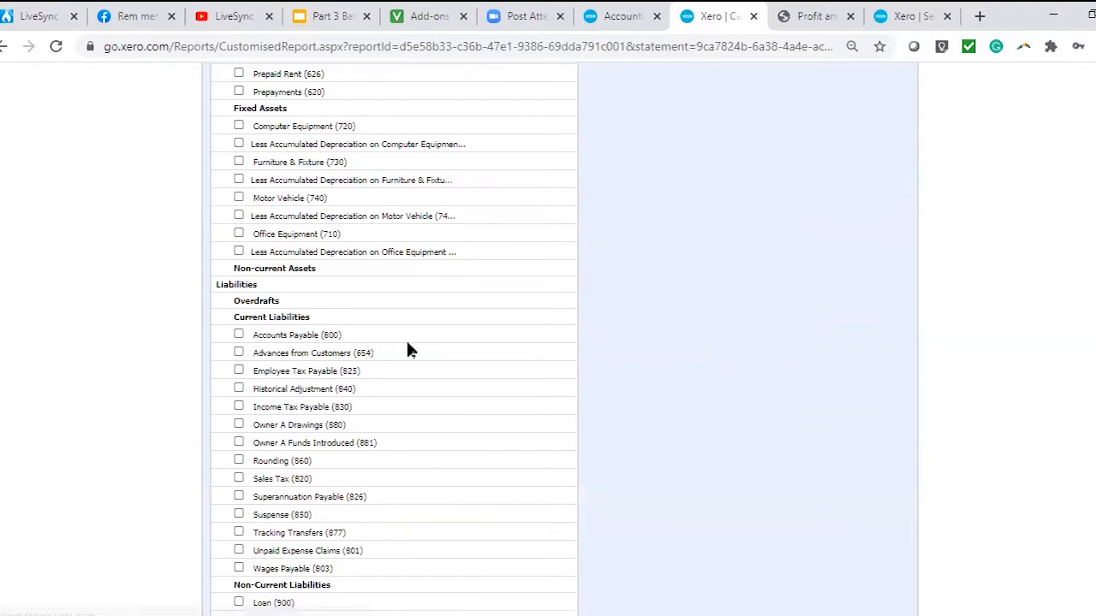
{"action": "scroll", "coordinate": [334, 373], "scroll_direction": "down", "scroll_amount": 2}
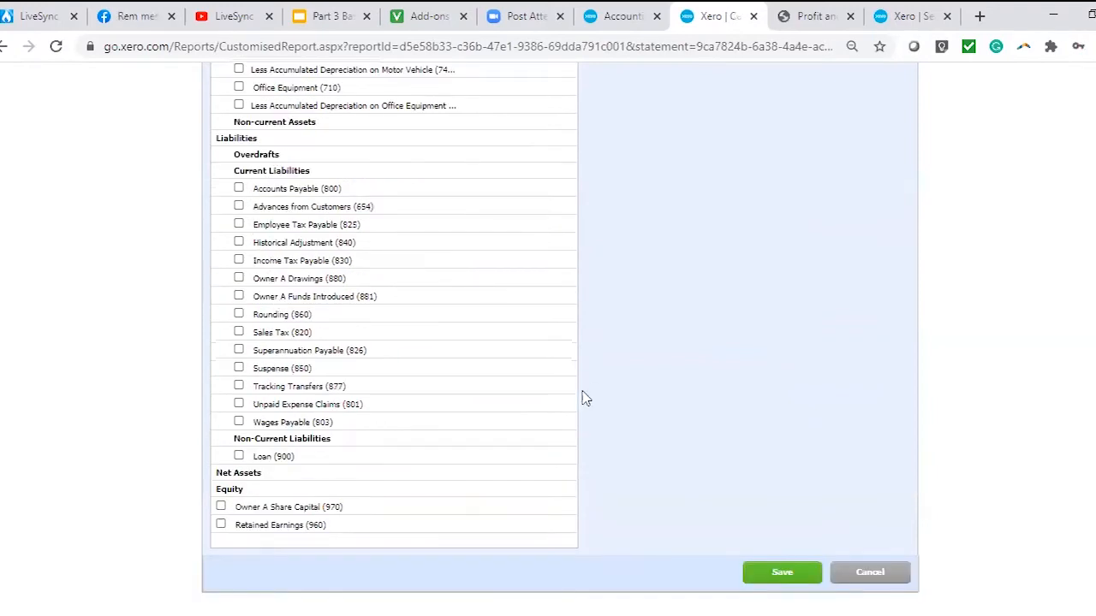
{"action": "left_click", "coordinate": [898, 569]}
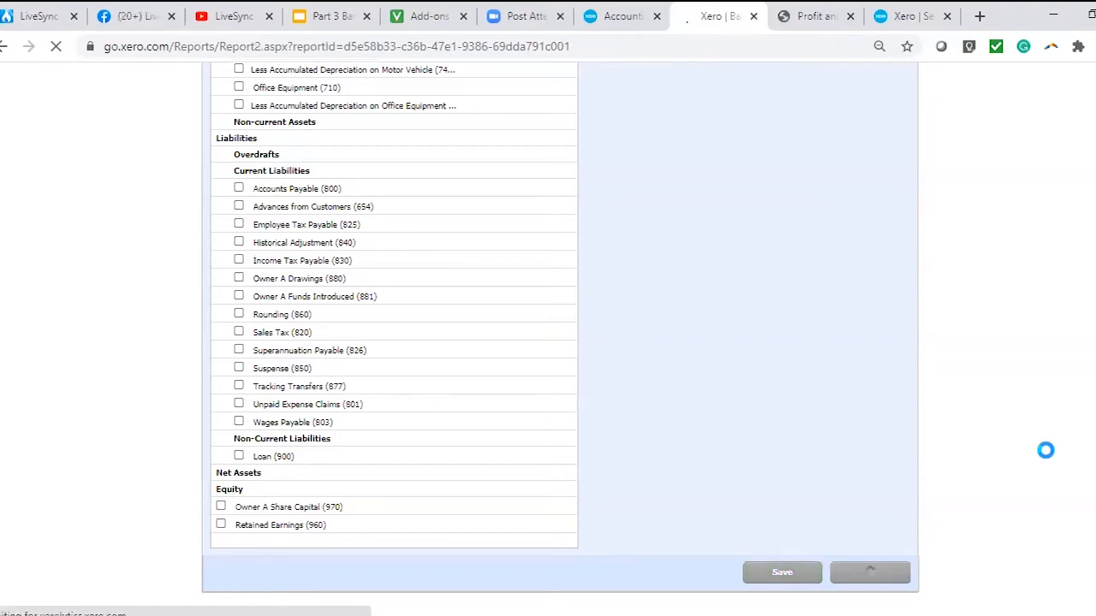
{"action": "scroll", "coordinate": [1045, 450], "scroll_direction": "down", "scroll_amount": 6}
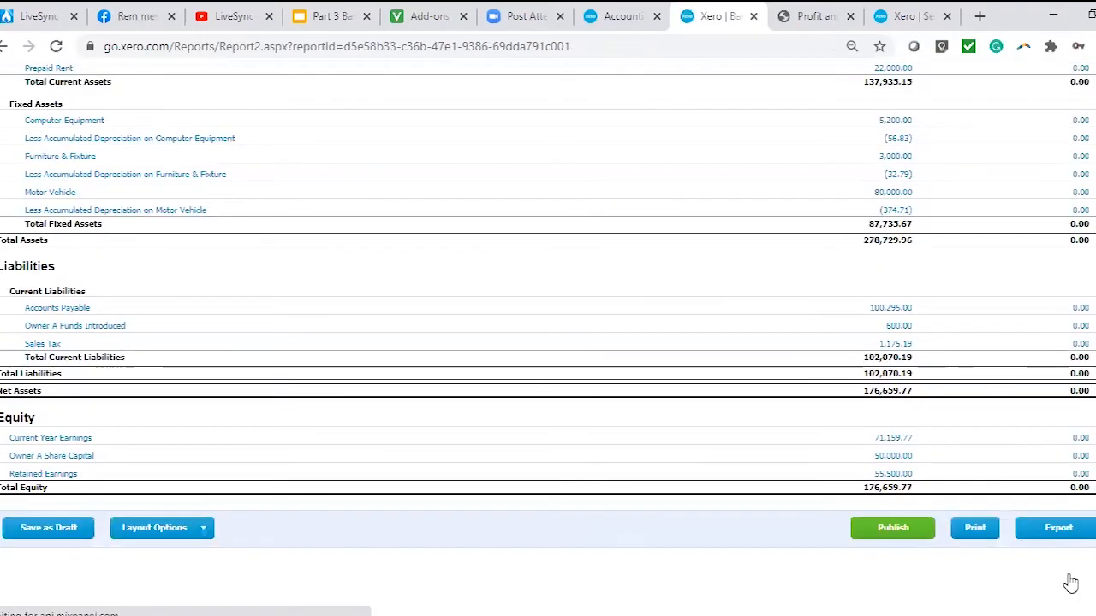
Open the Aged Receivables report and update it with the individual invoices shown.
{"action": "scroll", "coordinate": [1070, 583], "scroll_direction": "up", "scroll_amount": 6}
{"action": "left_click", "coordinate": [368, 130]}
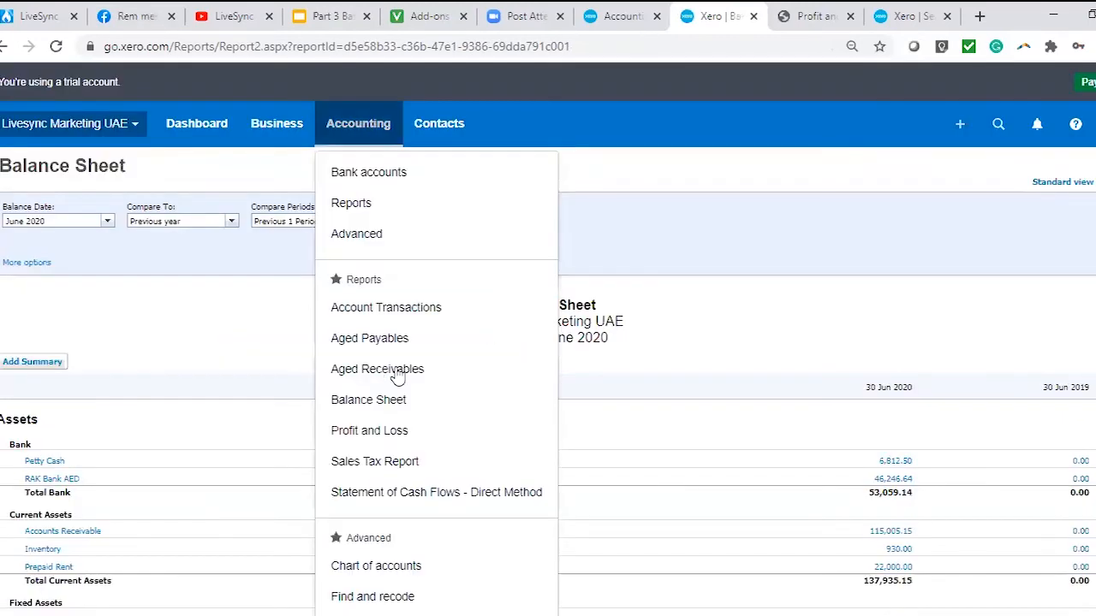
{"action": "left_click", "coordinate": [389, 370]}
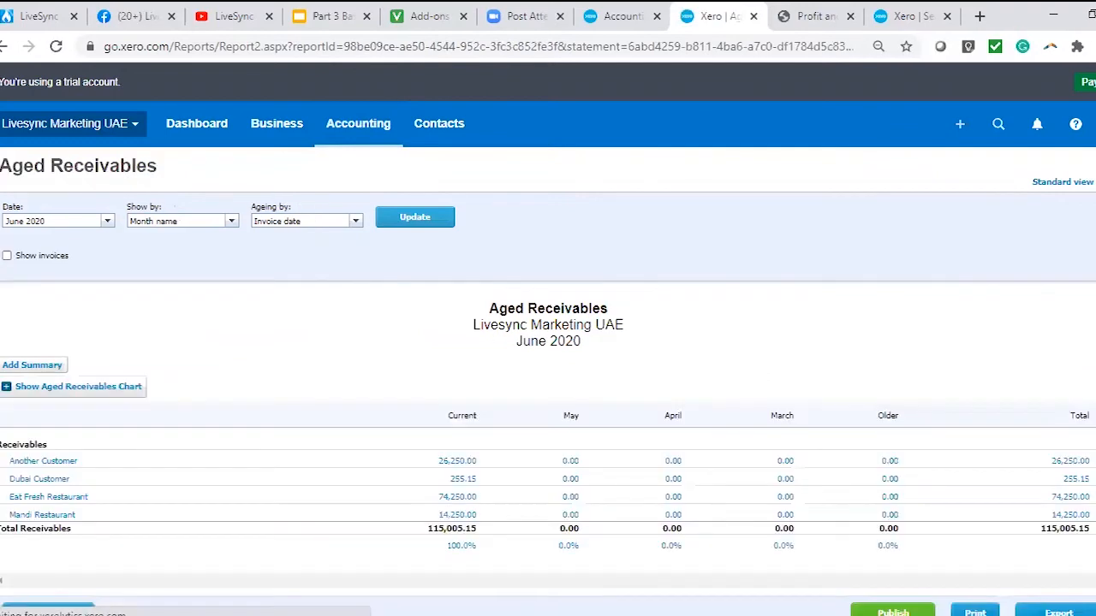
{"action": "left_click", "coordinate": [7, 256]}
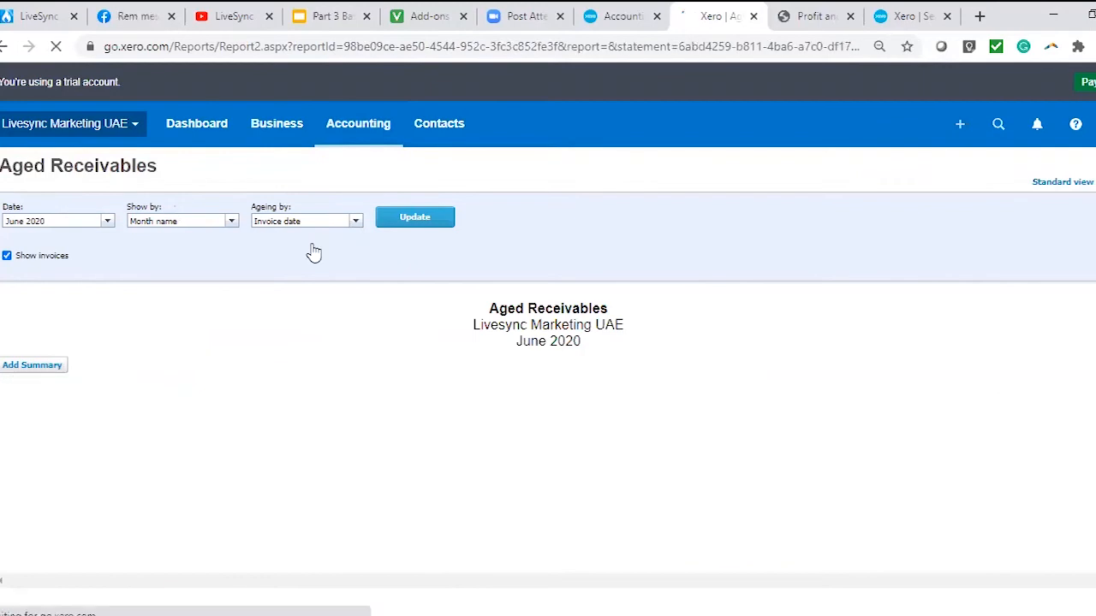
{"action": "scroll", "coordinate": [313, 253], "scroll_direction": "down", "scroll_amount": 3}
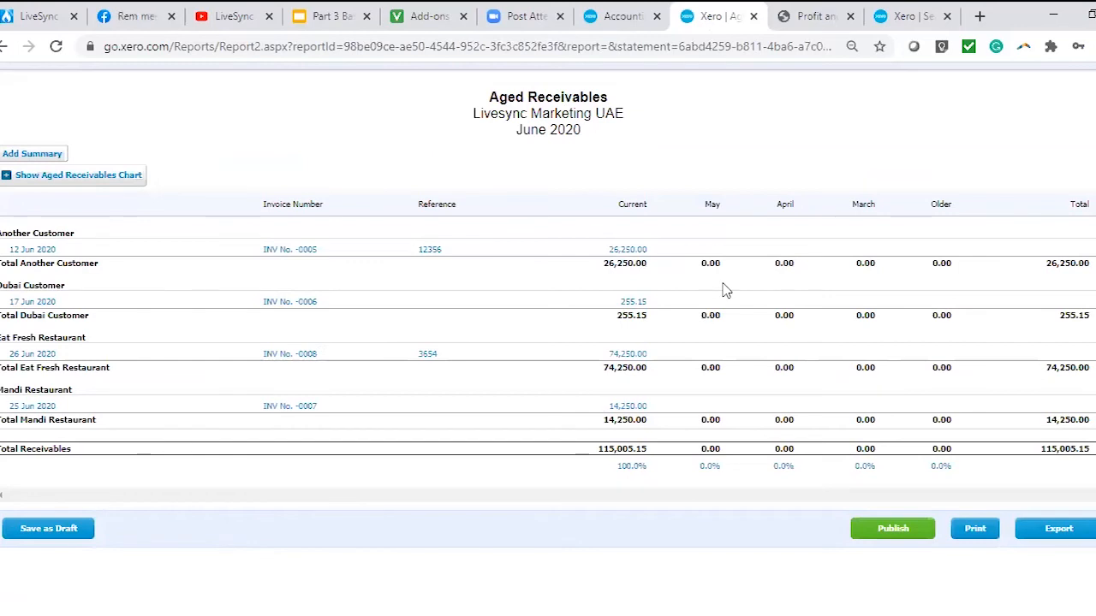
Review the outstanding invoices per customer in Aged Receivables and check the available export formats.
{"action": "scroll", "coordinate": [560, 499], "scroll_direction": "up", "scroll_amount": 2}
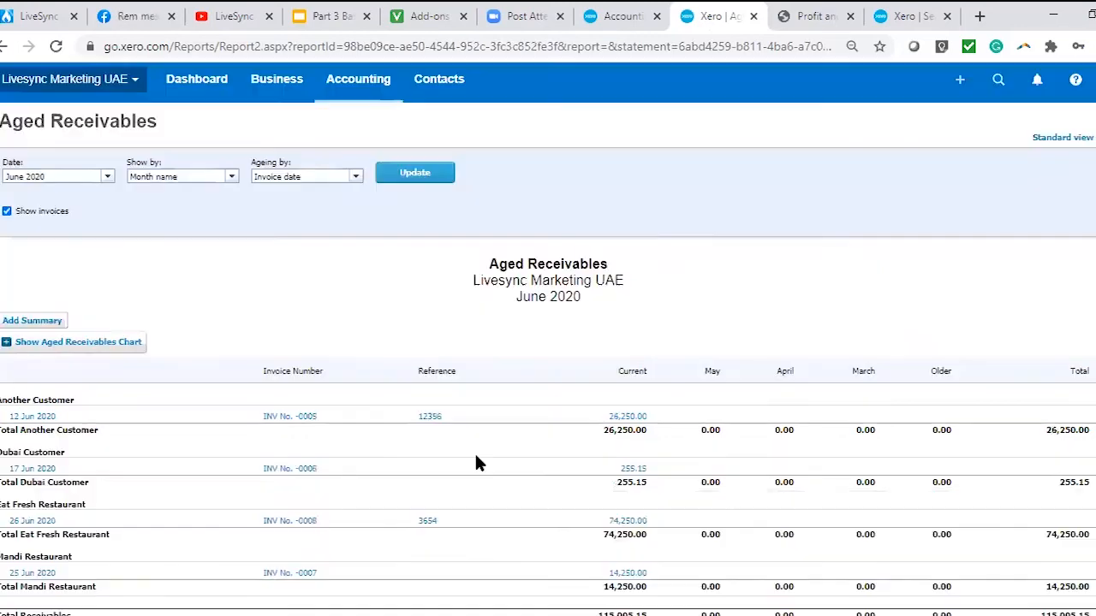
{"action": "scroll", "coordinate": [776, 310], "scroll_direction": "up", "scroll_amount": 1}
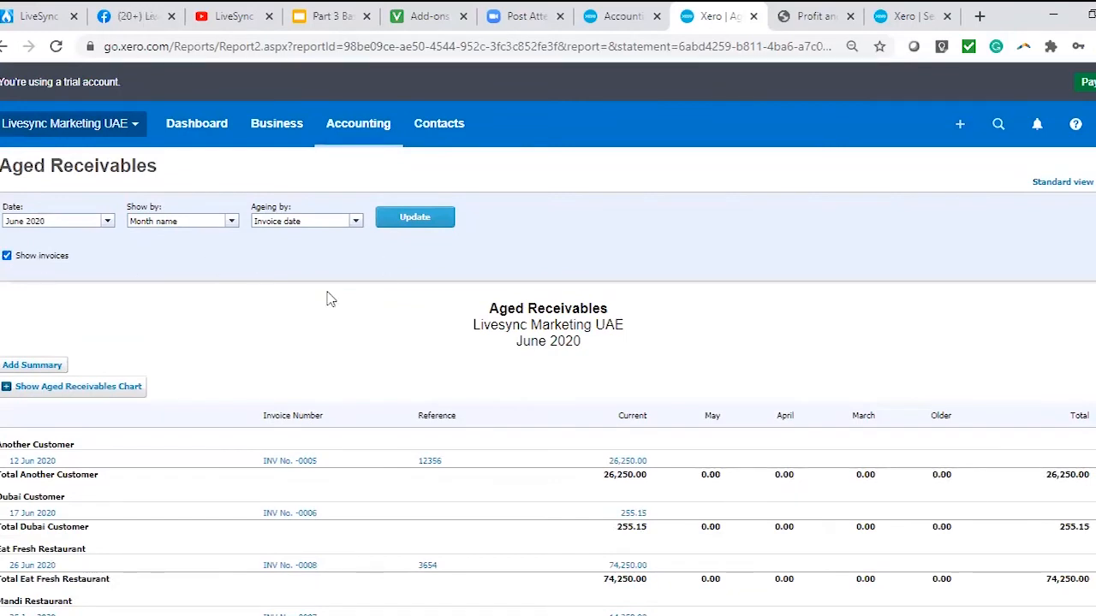
{"action": "scroll", "coordinate": [328, 298], "scroll_direction": "down", "scroll_amount": 3}
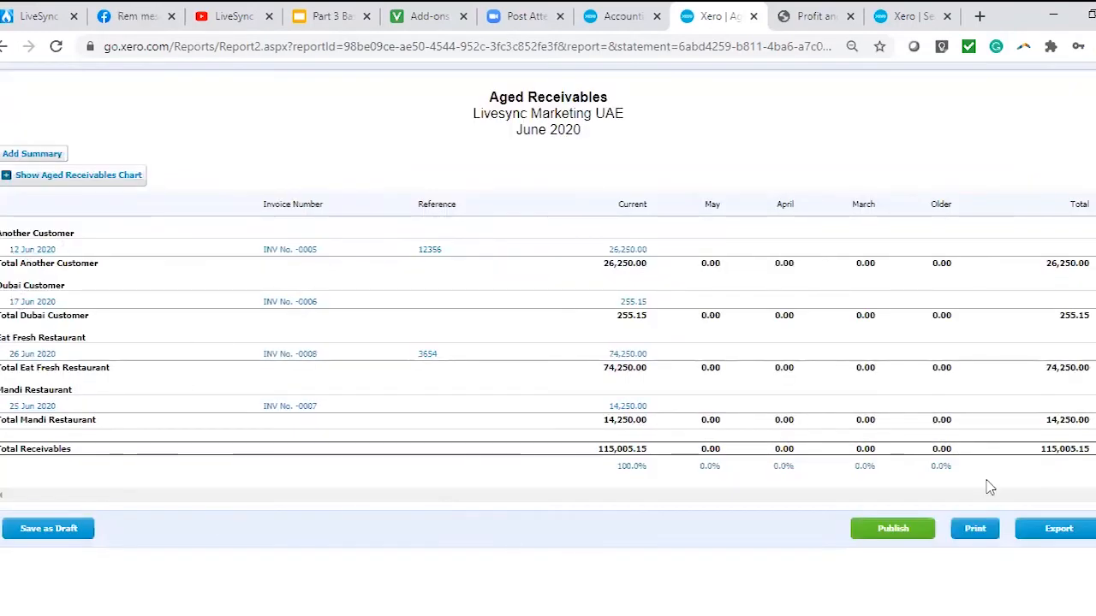
{"action": "left_click", "coordinate": [1065, 529]}
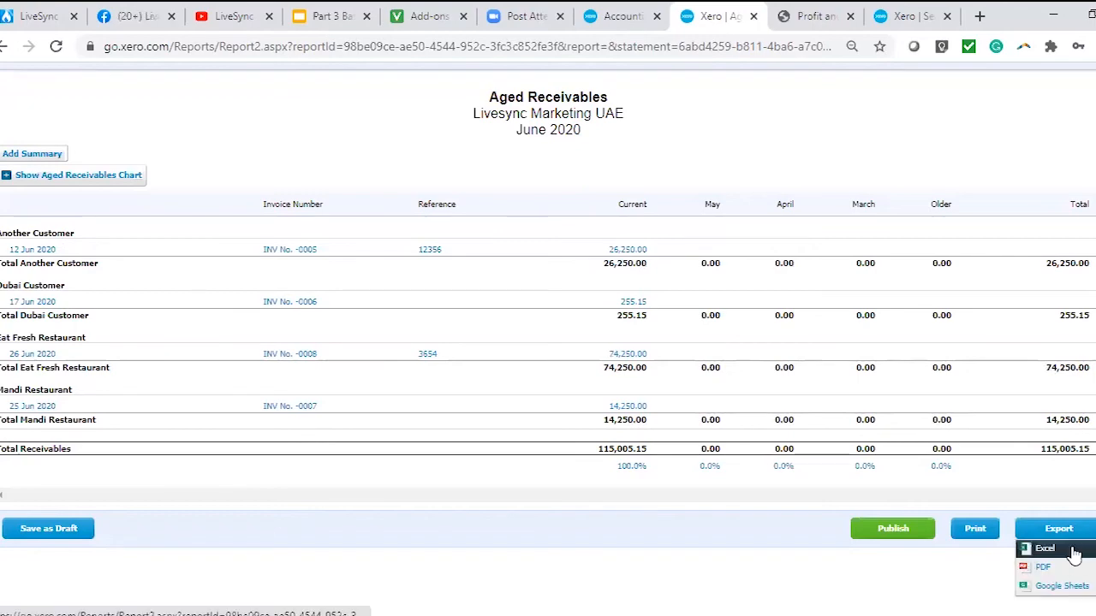
{"action": "scroll", "coordinate": [602, 424], "scroll_direction": "up", "scroll_amount": 1}
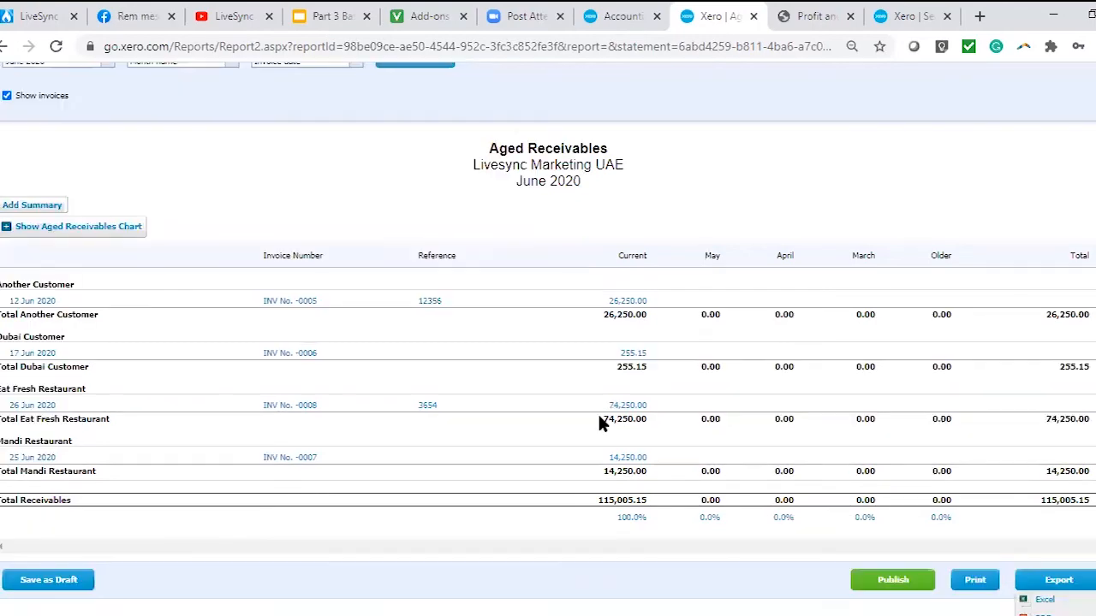
Open the Aged Payables report, update it with invoices shown and look over the bills per supplier.
{"action": "scroll", "coordinate": [599, 424], "scroll_direction": "up", "scroll_amount": 3}
{"action": "left_click", "coordinate": [367, 137]}
{"action": "left_click", "coordinate": [355, 374]}
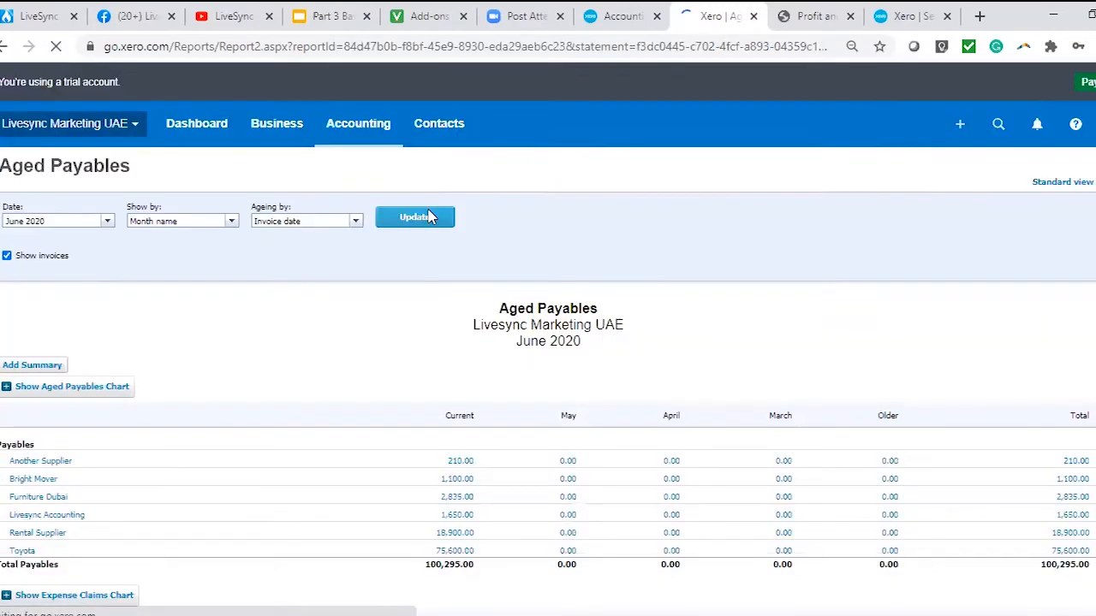
{"action": "left_click", "coordinate": [428, 215]}
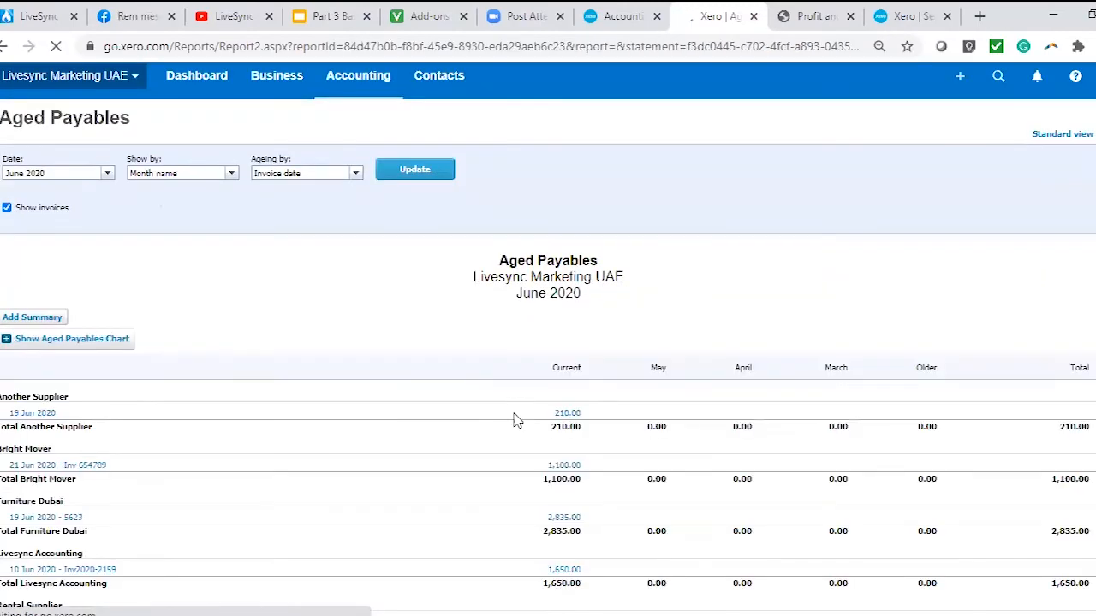
{"action": "scroll", "coordinate": [516, 420], "scroll_direction": "down", "scroll_amount": 3}
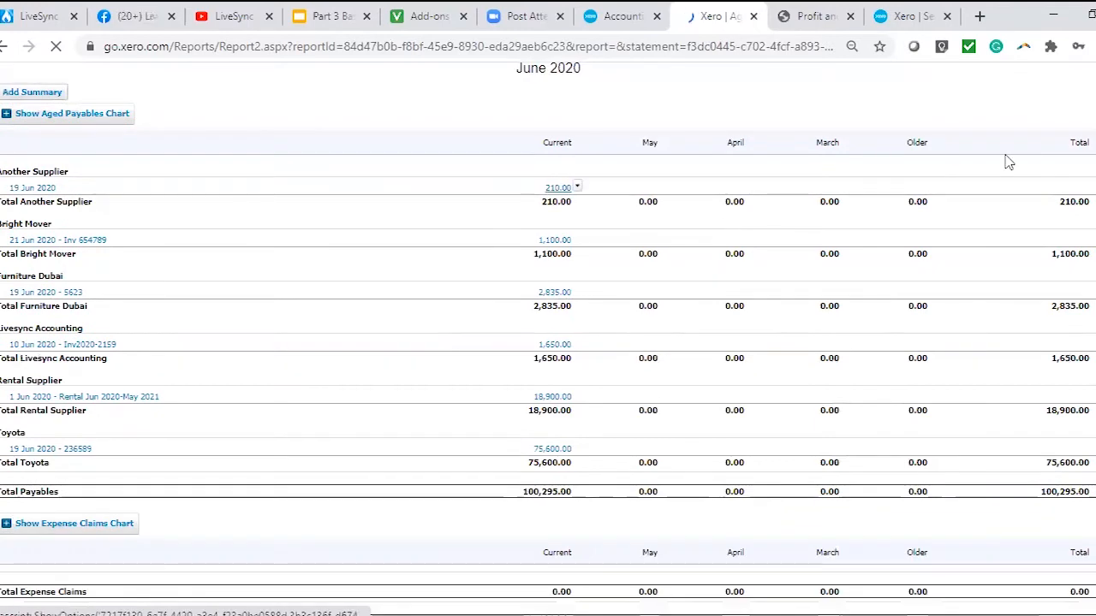
{"action": "scroll", "coordinate": [600, 422], "scroll_direction": "down", "scroll_amount": 2}
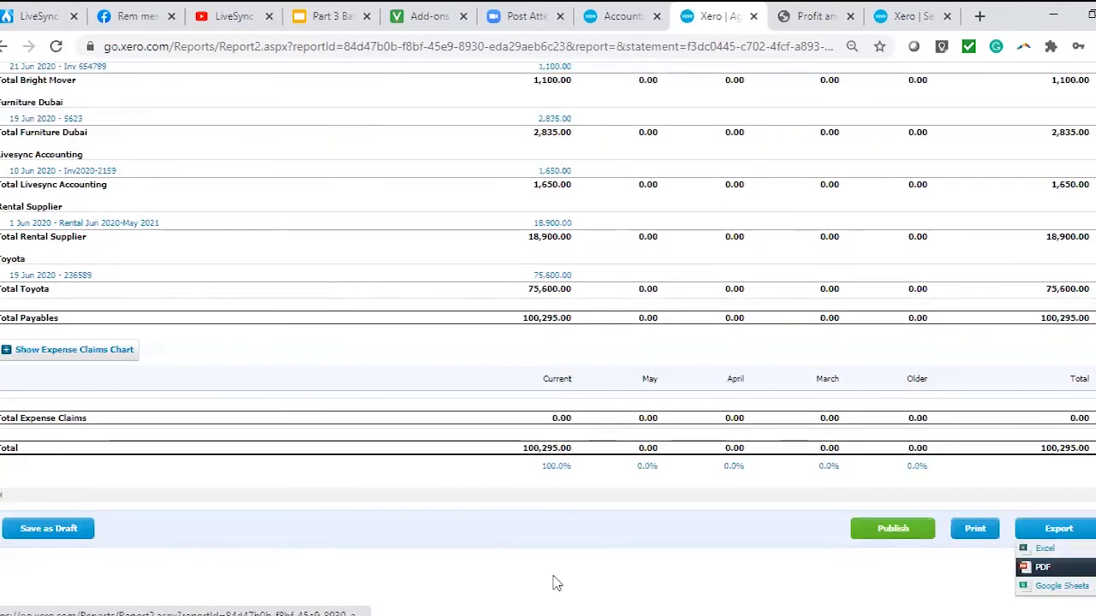
{"action": "scroll", "coordinate": [608, 383], "scroll_direction": "up", "scroll_amount": 4}
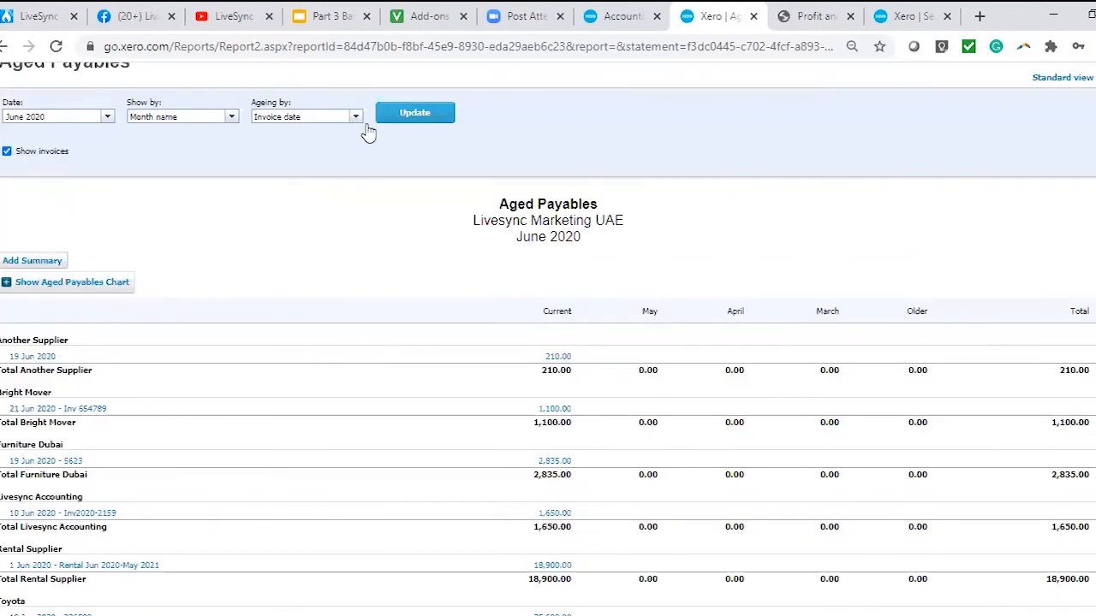
Open the Statement of Cash Flows and look over its operating, investing and financing activities.
{"action": "scroll", "coordinate": [399, 303], "scroll_direction": "up", "scroll_amount": 2}
{"action": "left_click", "coordinate": [426, 494]}
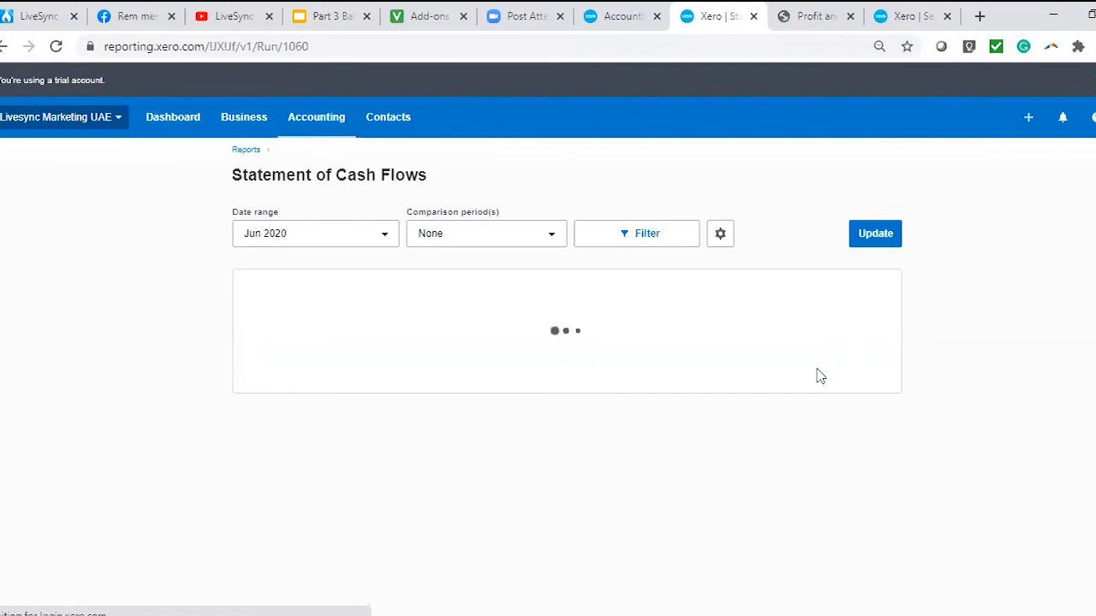
{"action": "scroll", "coordinate": [962, 454], "scroll_direction": "down", "scroll_amount": 4}
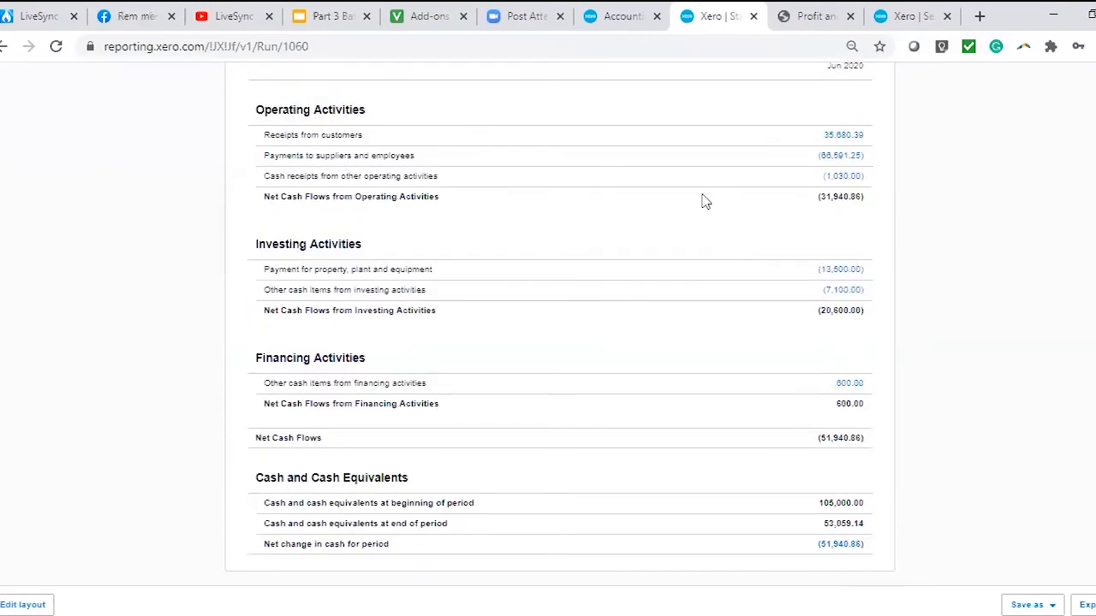
{"action": "scroll", "coordinate": [789, 335], "scroll_direction": "up", "scroll_amount": 2}
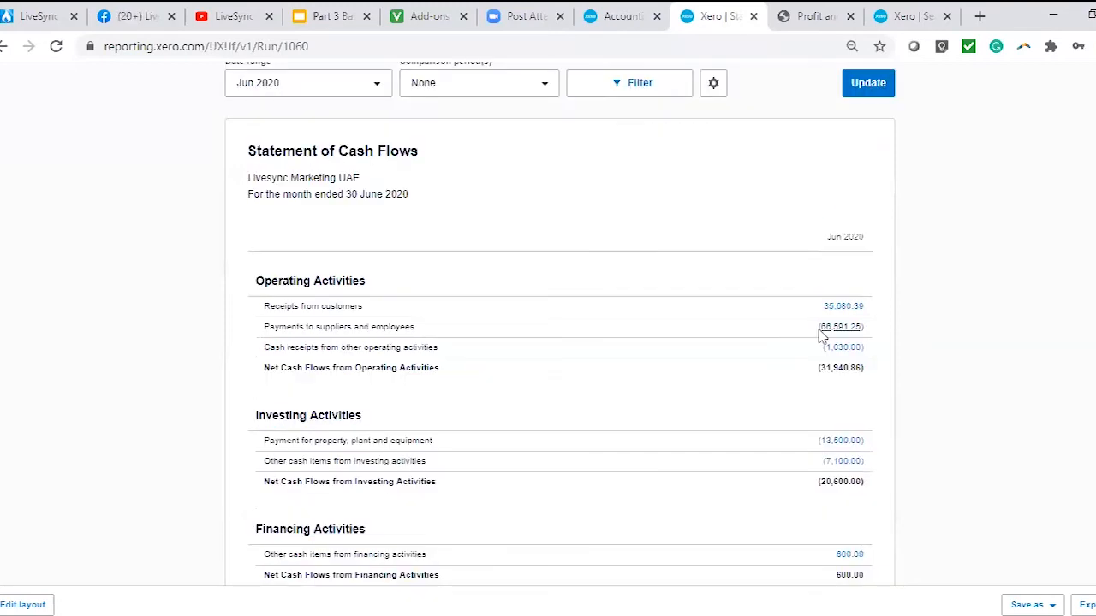
{"action": "scroll", "coordinate": [748, 299], "scroll_direction": "down", "scroll_amount": 2}
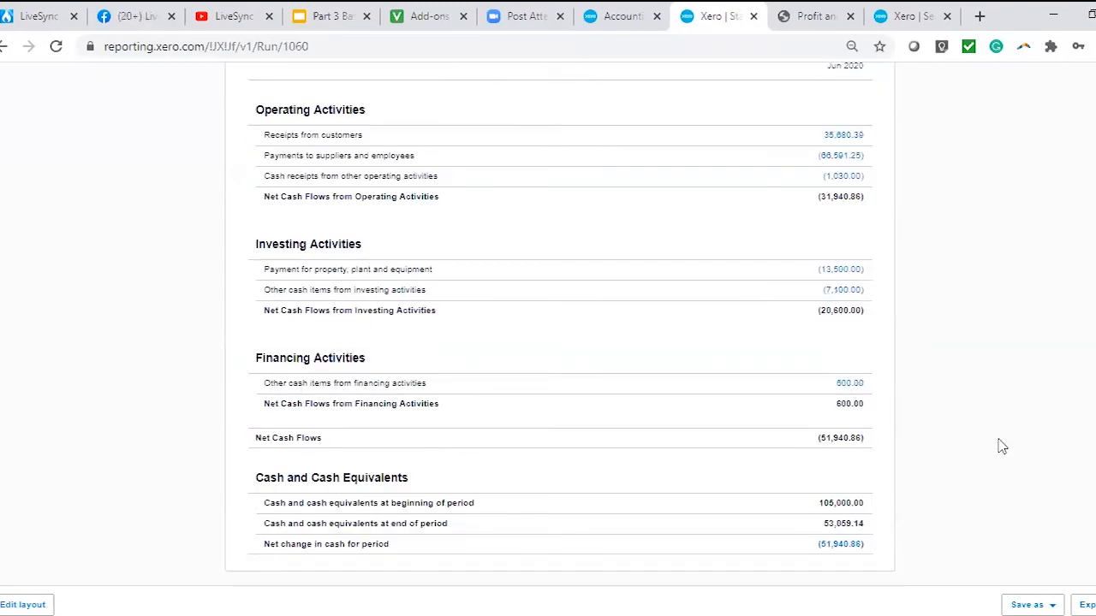
{"action": "scroll", "coordinate": [1037, 558], "scroll_direction": "up", "scroll_amount": 2}
Open the Statement of Cash Flows for layout editing and look through its activity groups.
{"action": "scroll", "coordinate": [609, 599], "scroll_direction": "down", "scroll_amount": 2}
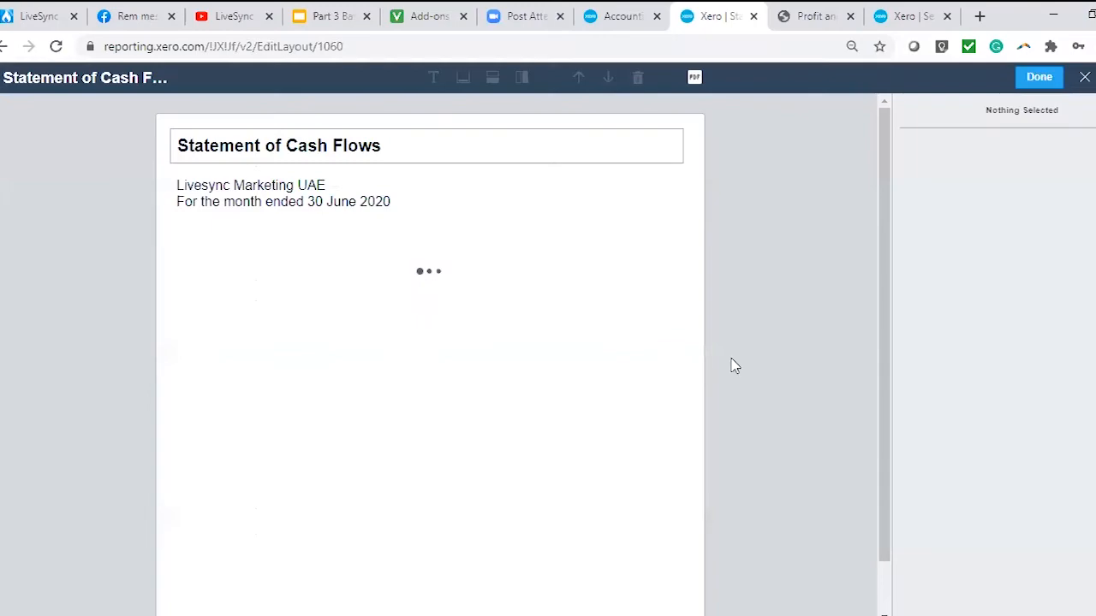
{"action": "scroll", "coordinate": [742, 342], "scroll_direction": "down", "scroll_amount": 3}
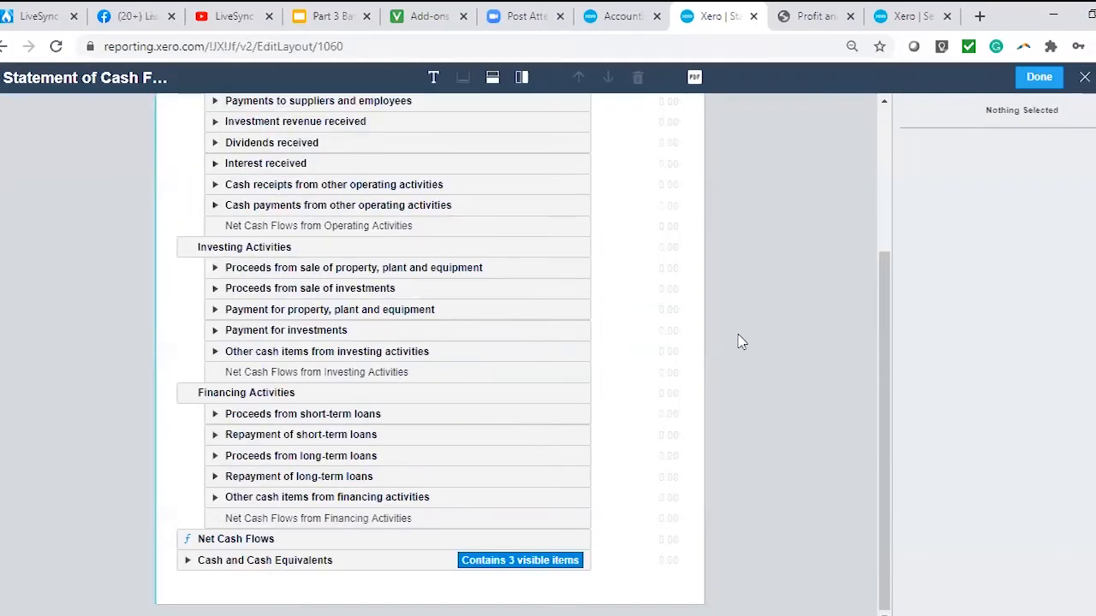
{"action": "scroll", "coordinate": [757, 344], "scroll_direction": "up", "scroll_amount": 3}
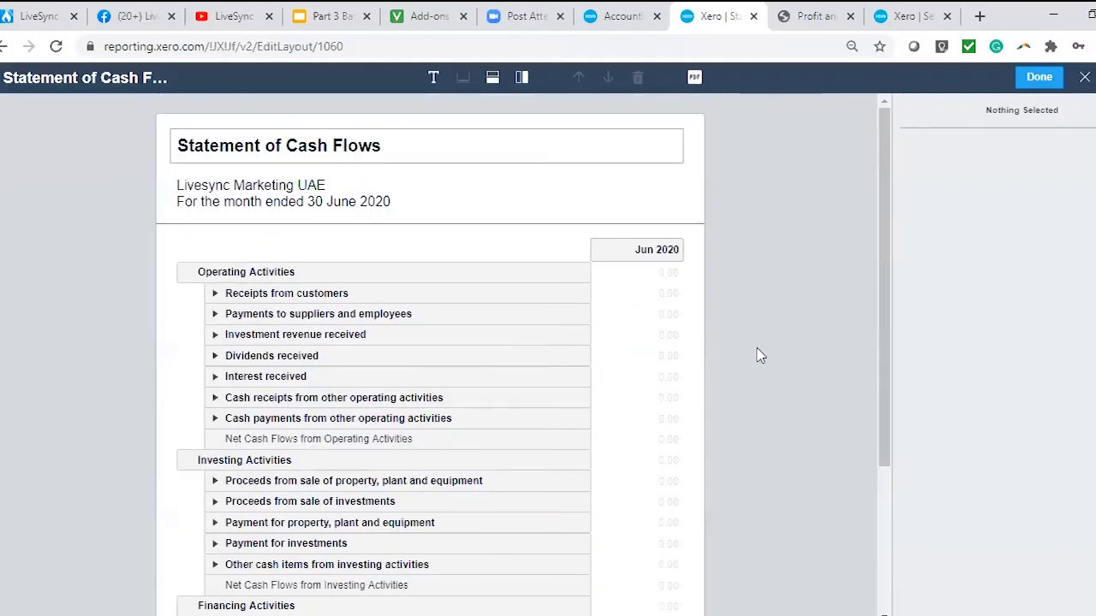
{"action": "scroll", "coordinate": [757, 351], "scroll_direction": "down", "scroll_amount": 1}
Try moving Payments to suppliers and employees below Dividends received and Proceeds from long-term loans into Investing Activities, and return to the report.
{"action": "left_click_drag", "start_coordinate": [336, 376], "coordinate": [362, 513]}
{"action": "left_click_drag", "start_coordinate": [283, 230], "coordinate": [381, 272]}
{"action": "scroll", "coordinate": [403, 469], "scroll_direction": "down", "scroll_amount": 2}
{"action": "left_click_drag", "start_coordinate": [366, 456], "coordinate": [392, 343]}
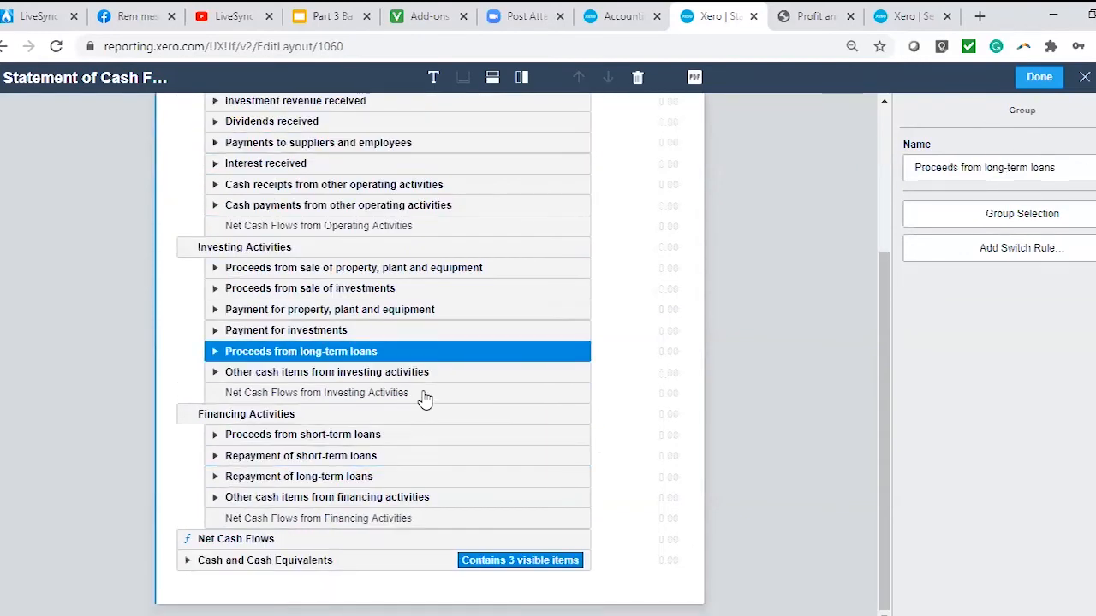
{"action": "scroll", "coordinate": [423, 396], "scroll_direction": "up", "scroll_amount": 3}
{"action": "scroll", "coordinate": [428, 399], "scroll_direction": "down", "scroll_amount": 3}
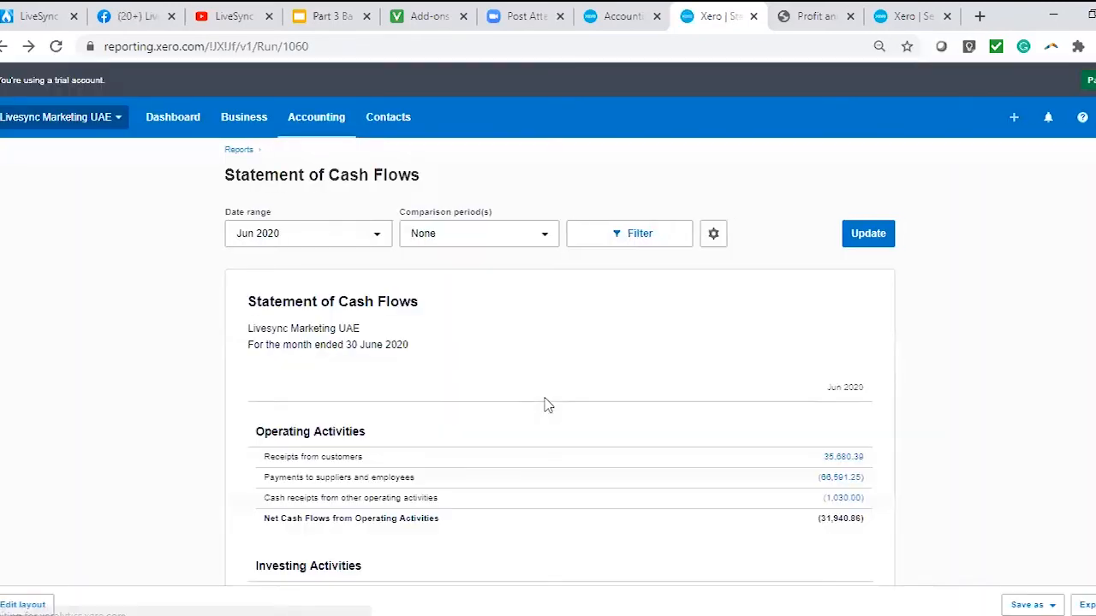
Go to the full list of reports, mark Cash Summary as a favourite and open it.
{"action": "scroll", "coordinate": [549, 409], "scroll_direction": "down", "scroll_amount": 4}
{"action": "scroll", "coordinate": [549, 411], "scroll_direction": "up", "scroll_amount": 4}
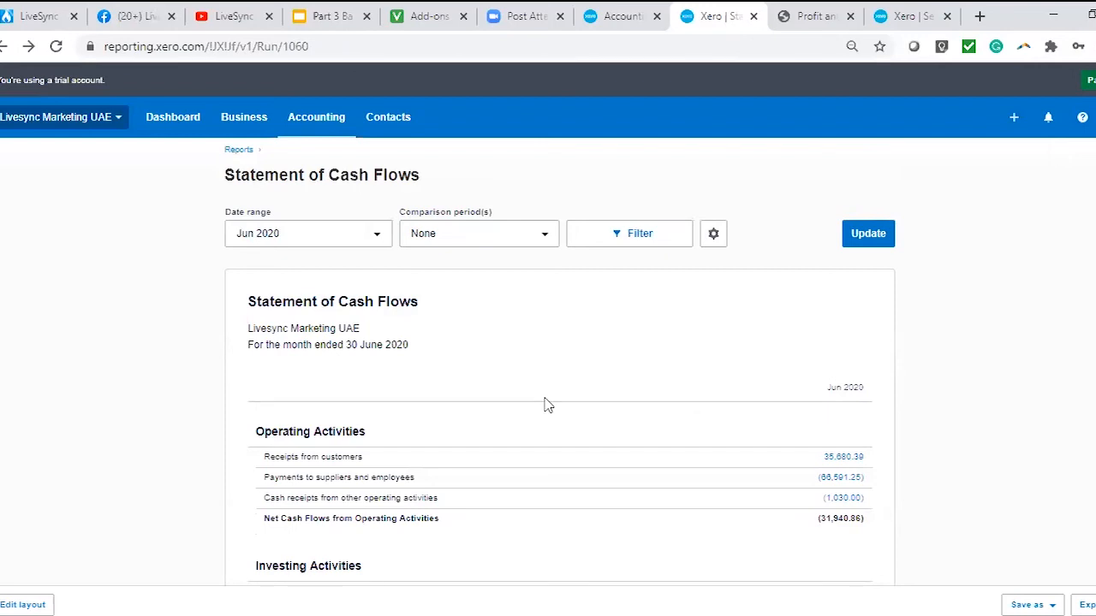
{"action": "left_click", "coordinate": [326, 125]}
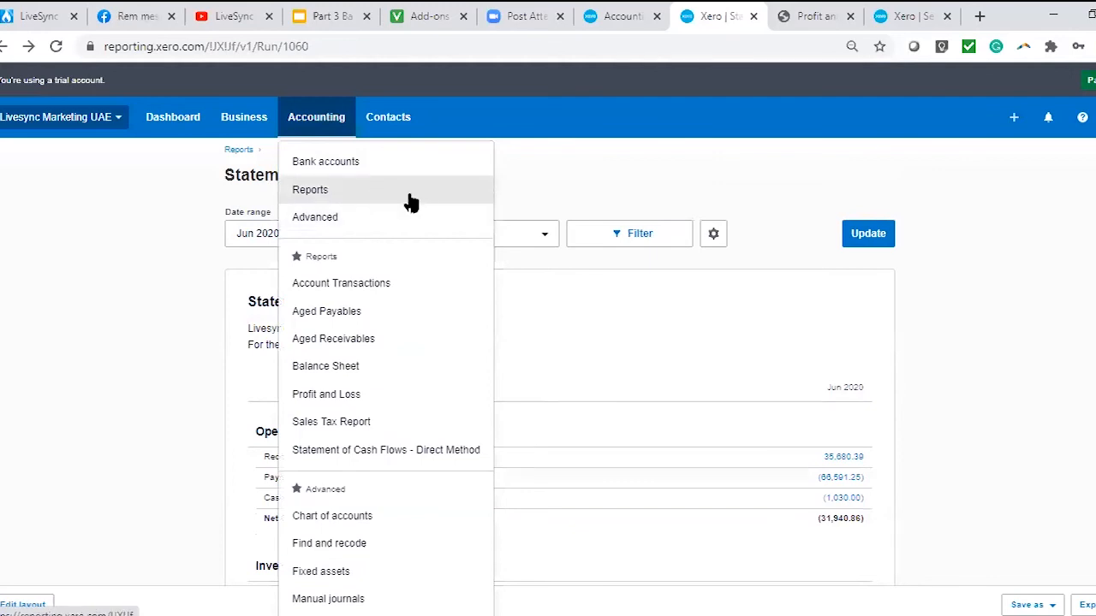
{"action": "left_click", "coordinate": [324, 199]}
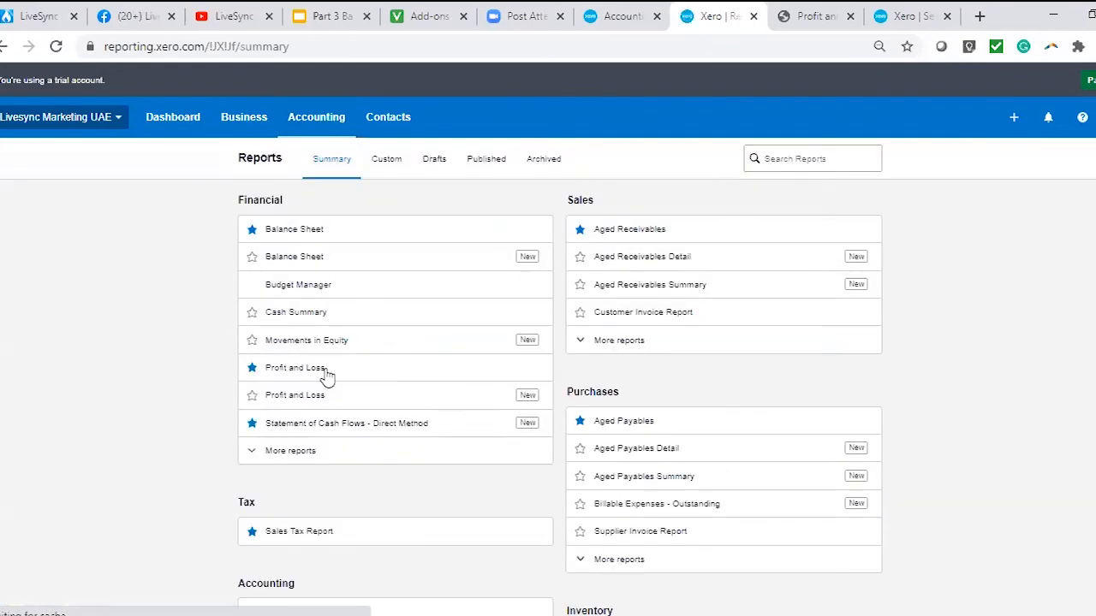
{"action": "scroll", "coordinate": [411, 411], "scroll_direction": "down", "scroll_amount": 4}
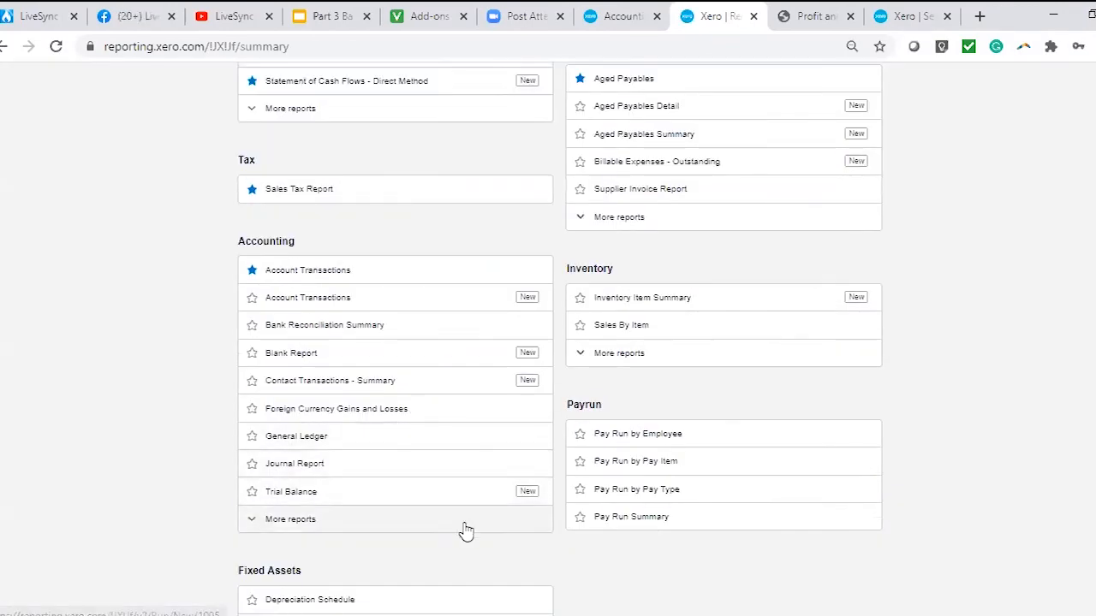
{"action": "scroll", "coordinate": [460, 528], "scroll_direction": "up", "scroll_amount": 3}
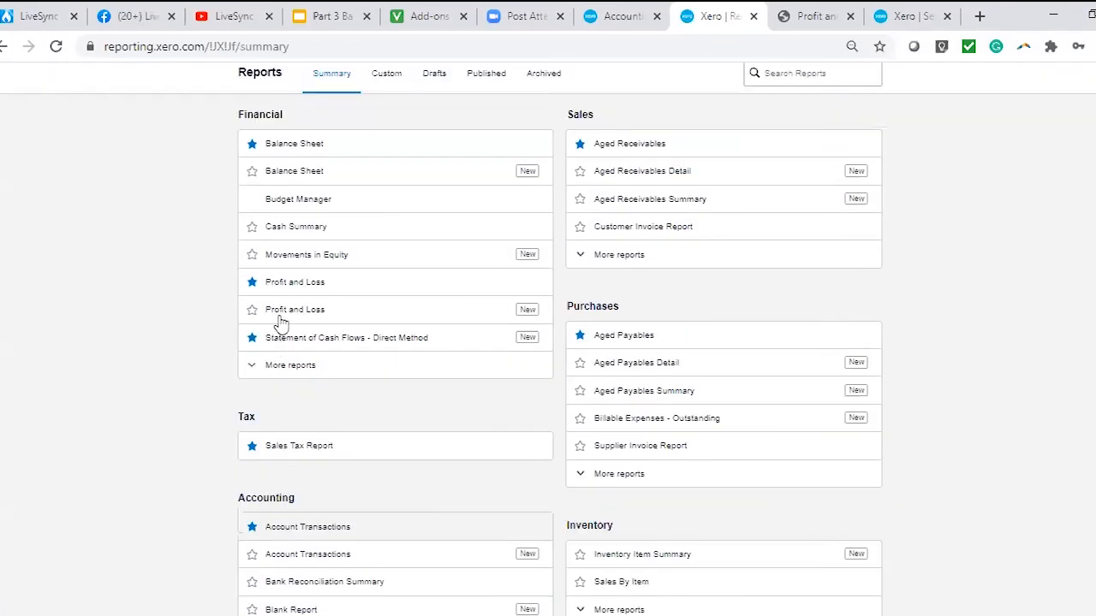
{"action": "left_click", "coordinate": [251, 226]}
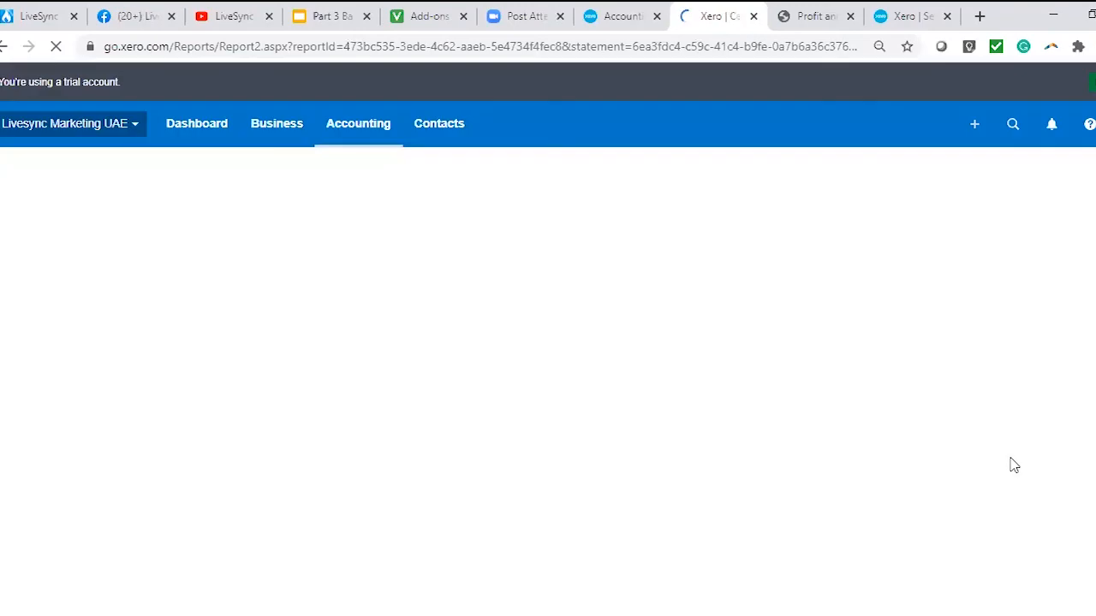
Look over the Cash Summary's income, operating expenses, non-operating, equity and tax movements, and the closing summary.
{"action": "scroll", "coordinate": [756, 427], "scroll_direction": "down", "scroll_amount": 5}
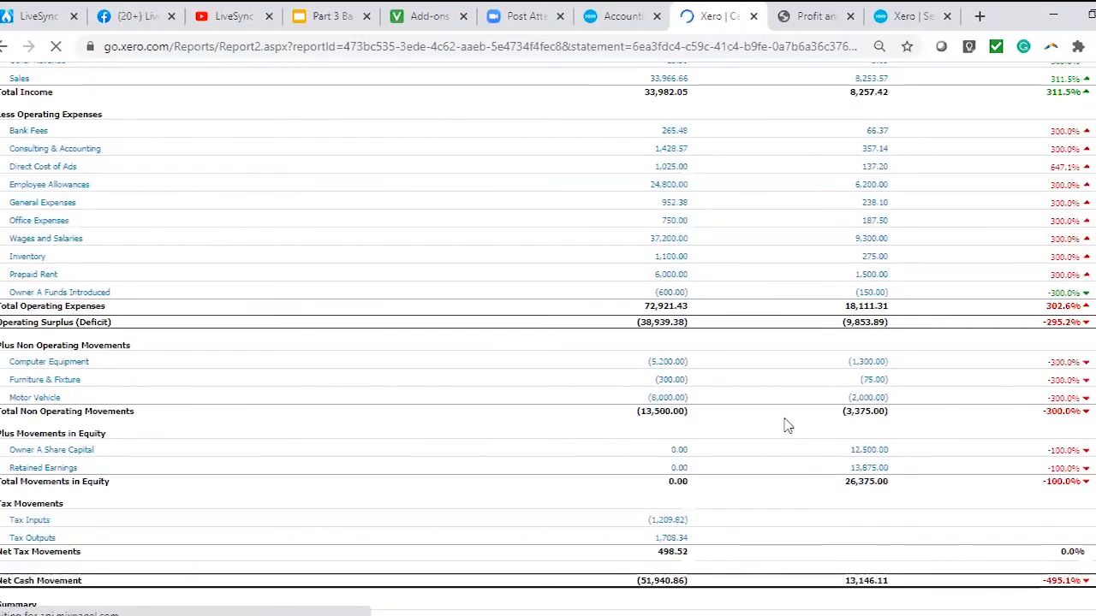
{"action": "scroll", "coordinate": [665, 345], "scroll_direction": "up", "scroll_amount": 1}
{"action": "scroll", "coordinate": [709, 374], "scroll_direction": "up", "scroll_amount": 2}
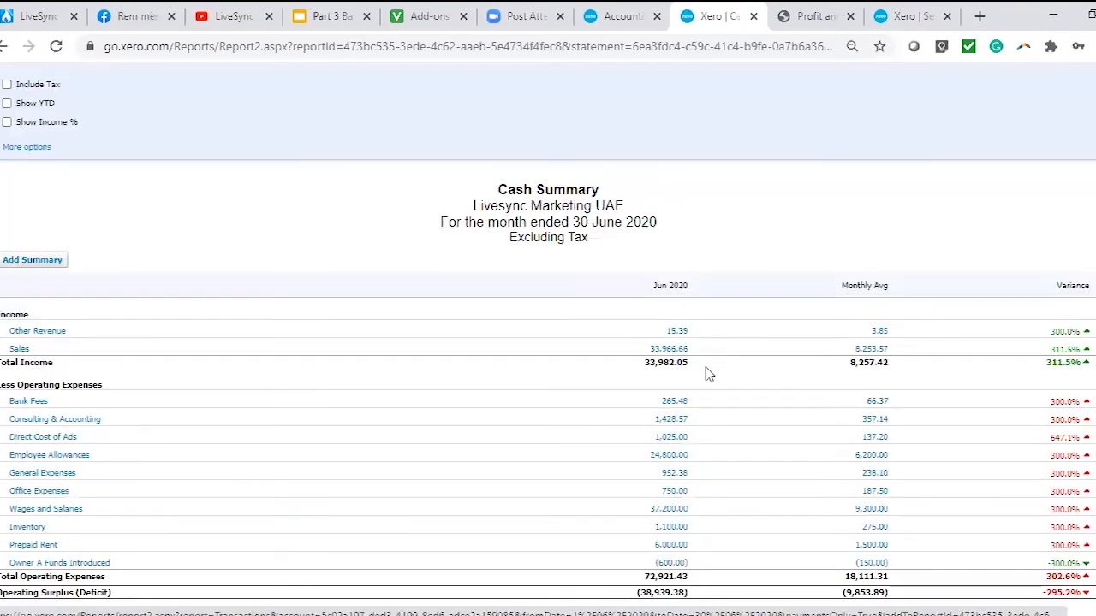
{"action": "scroll", "coordinate": [687, 411], "scroll_direction": "down", "scroll_amount": 3}
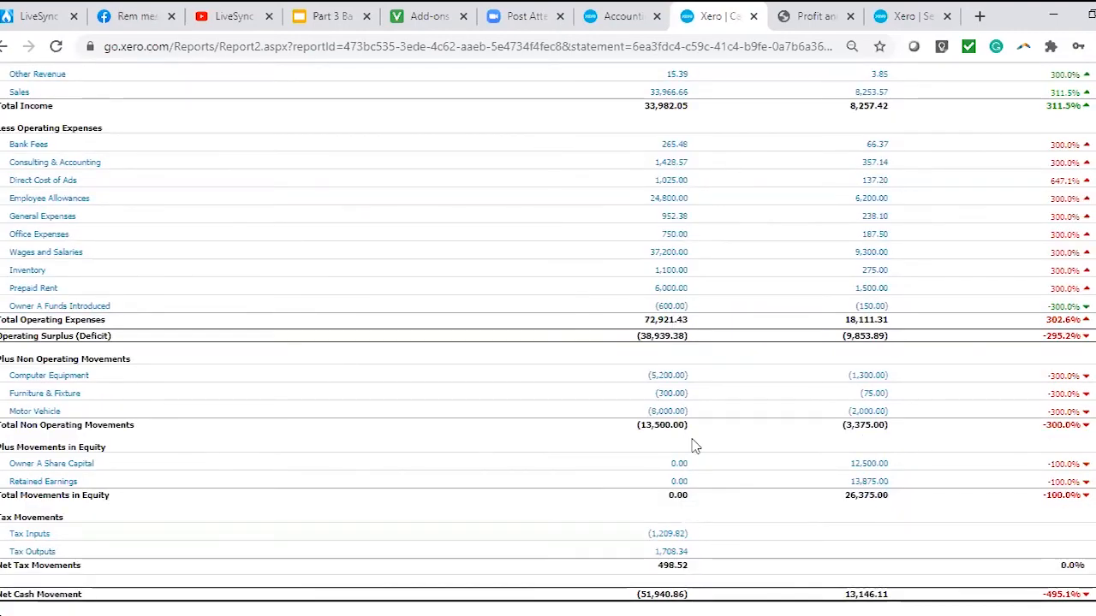
{"action": "scroll", "coordinate": [676, 243], "scroll_direction": "down", "scroll_amount": 2}
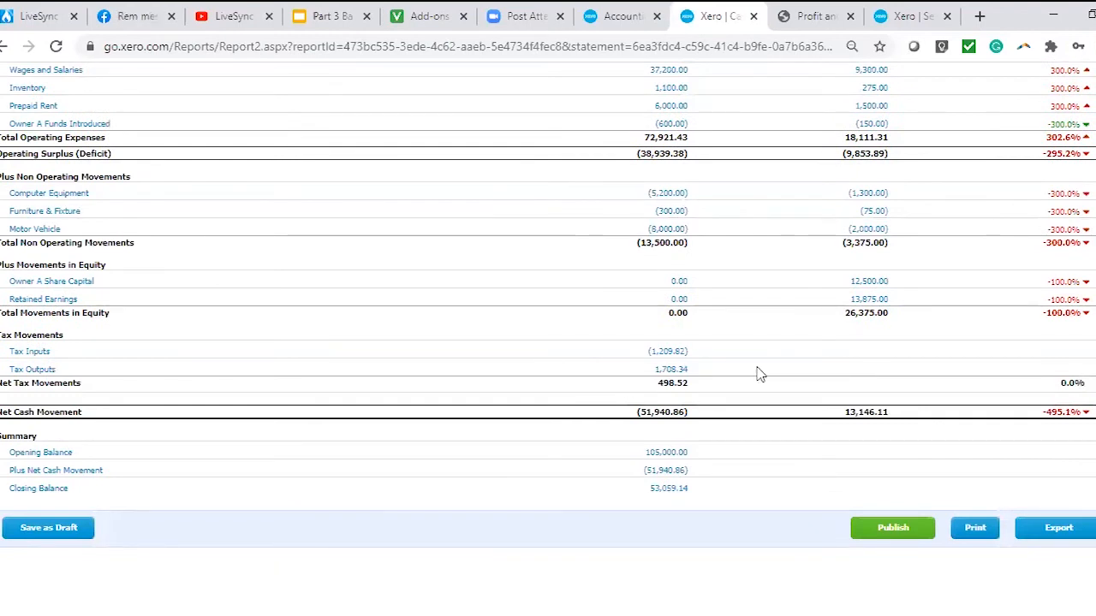
Include tax in the Cash Summary, update the report and look over its recalculated lines.
{"action": "scroll", "coordinate": [757, 374], "scroll_direction": "up", "scroll_amount": 5}
{"action": "left_click", "coordinate": [34, 75]}
{"action": "scroll", "coordinate": [496, 221], "scroll_direction": "up", "scroll_amount": 2}
{"action": "scroll", "coordinate": [858, 351], "scroll_direction": "down", "scroll_amount": 5}
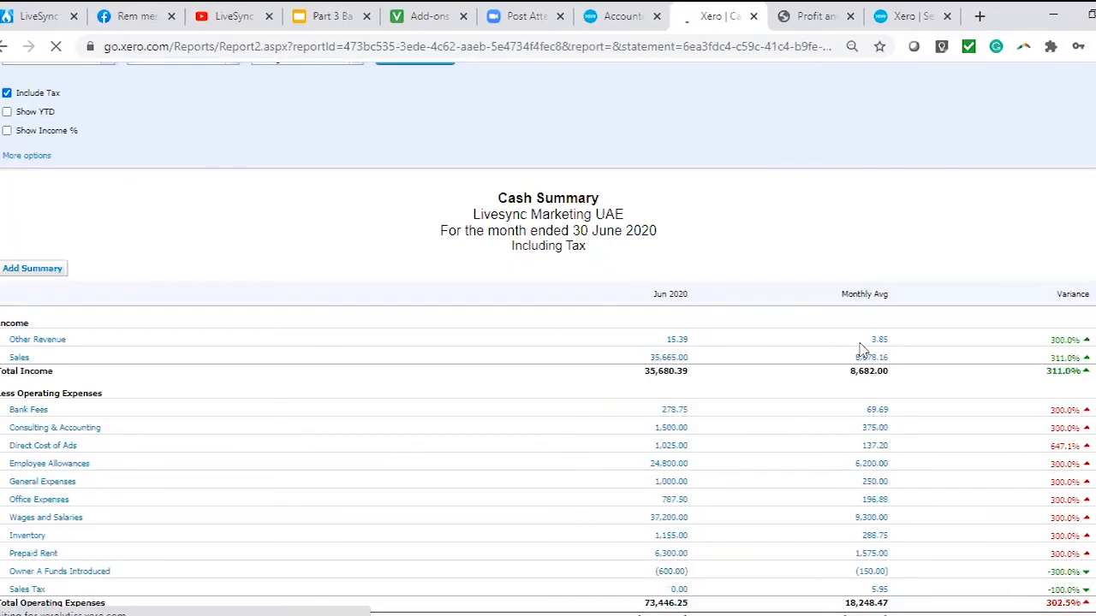
{"action": "scroll", "coordinate": [860, 347], "scroll_direction": "down", "scroll_amount": 2}
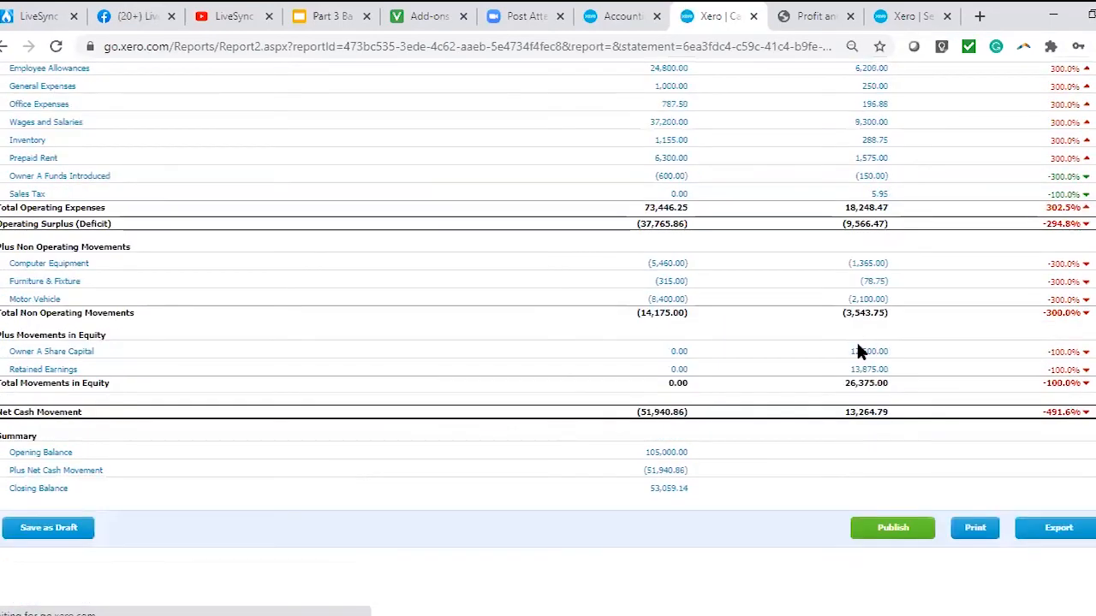
Compare the Cash Summary with the previous 5 periods, update it and look over the monthly columns.
{"action": "scroll", "coordinate": [211, 195], "scroll_direction": "up", "scroll_amount": 6}
{"action": "left_click", "coordinate": [353, 177]}
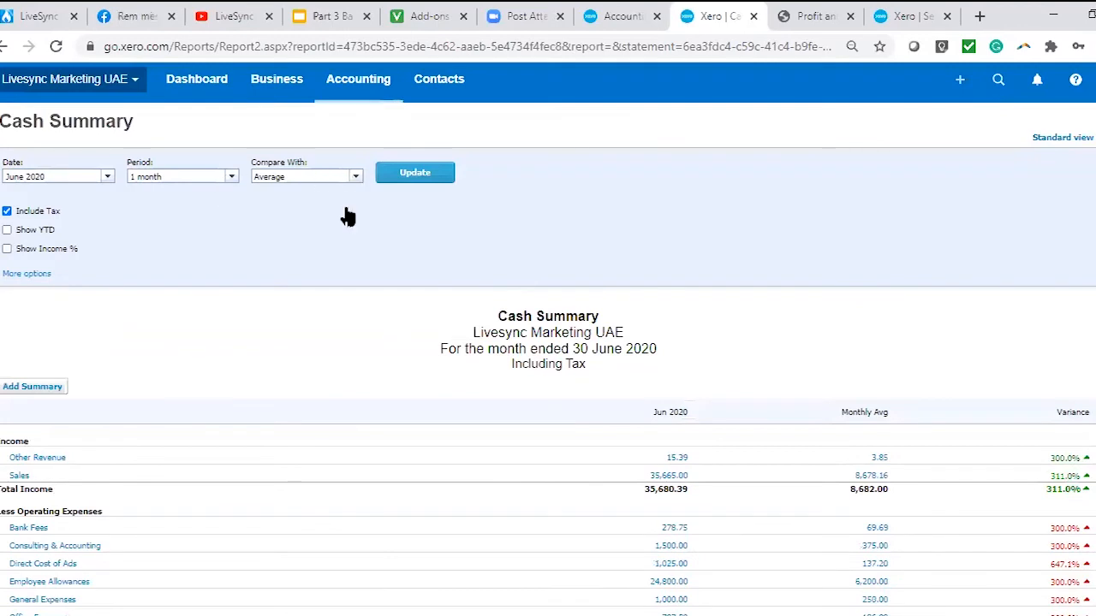
{"action": "left_click", "coordinate": [325, 291]}
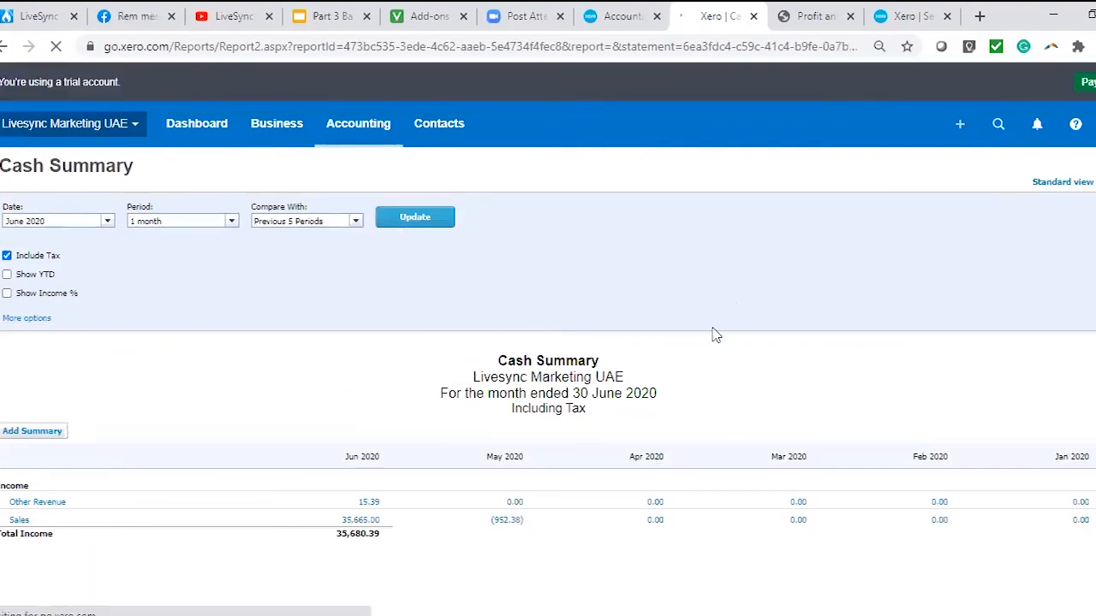
{"action": "scroll", "coordinate": [711, 334], "scroll_direction": "down", "scroll_amount": 10}
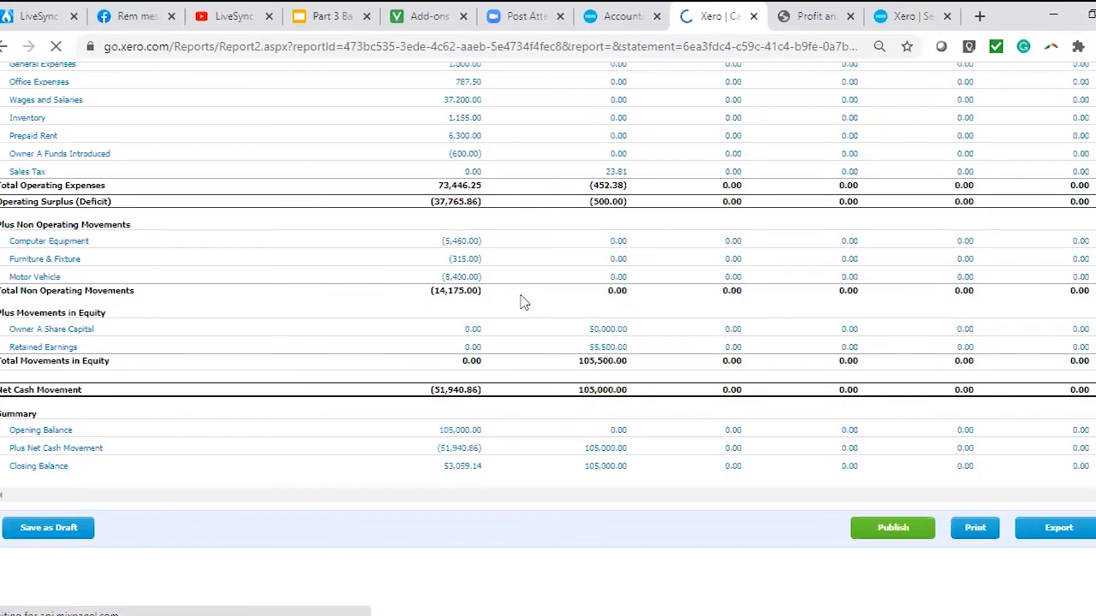
{"action": "scroll", "coordinate": [522, 303], "scroll_direction": "up", "scroll_amount": 3}
{"action": "scroll", "coordinate": [638, 332], "scroll_direction": "down", "scroll_amount": 3}
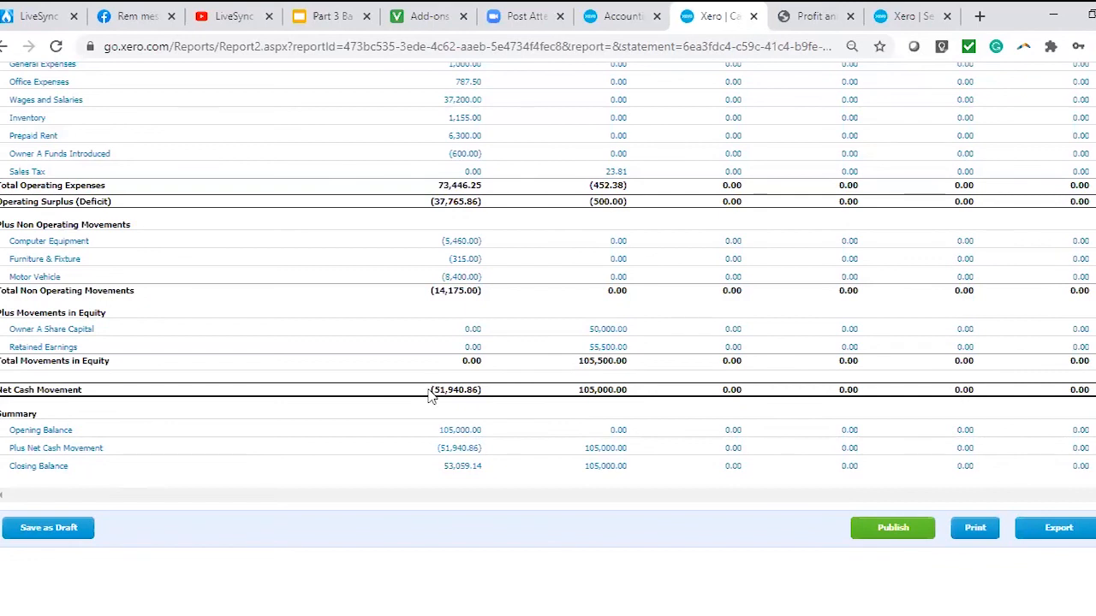
Examine the net cash movement for June and May 2020 and the closing balance in the Cash Summary.
{"action": "left_click_drag", "start_coordinate": [431, 390], "coordinate": [628, 390]}
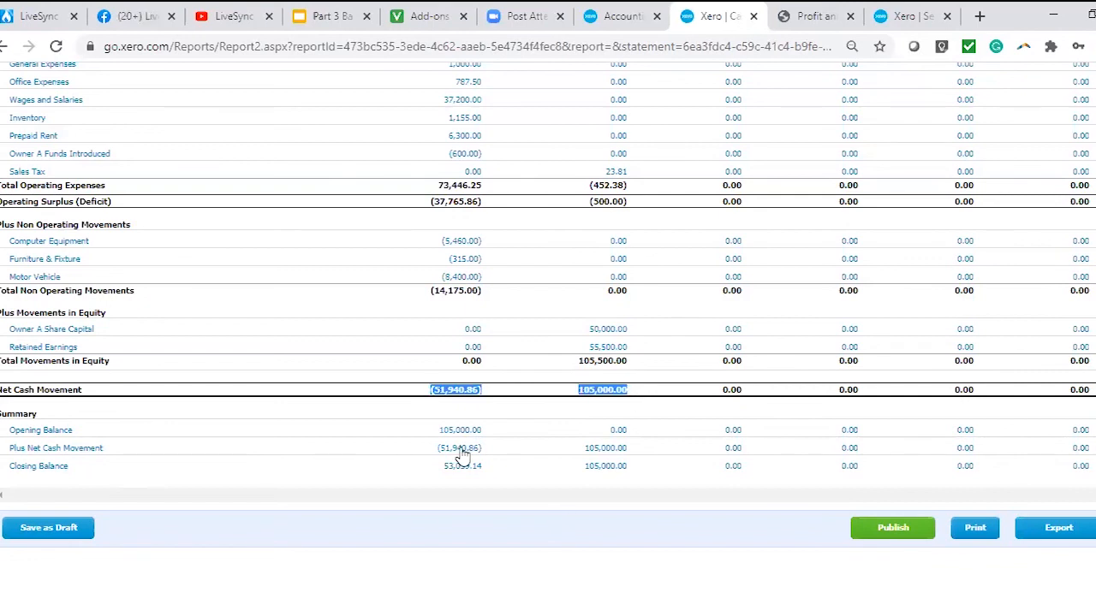
{"action": "left_click", "coordinate": [462, 462]}
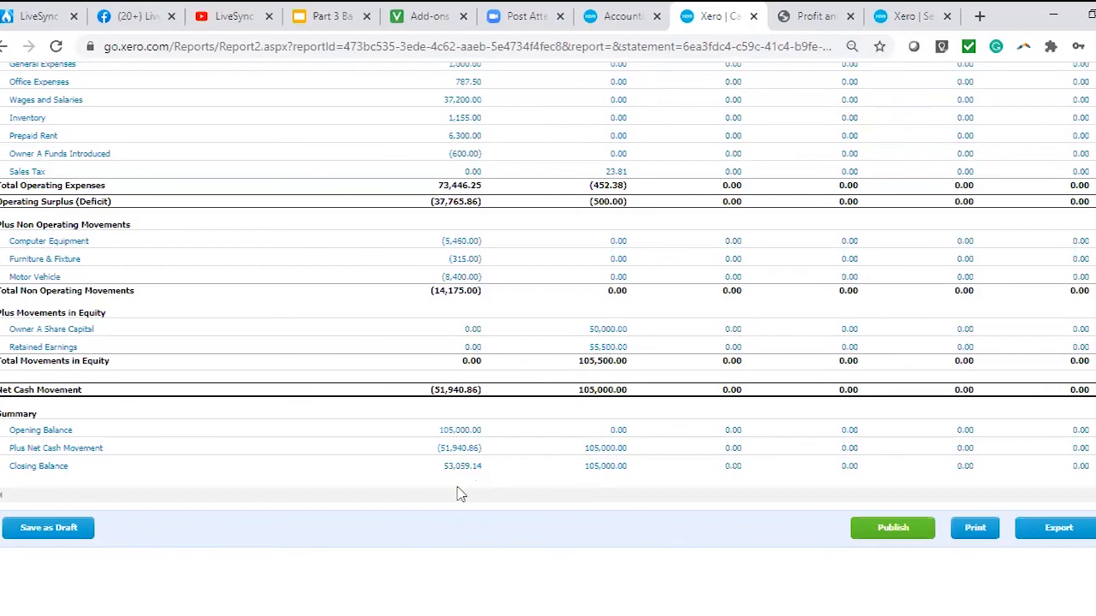
{"action": "scroll", "coordinate": [724, 179], "scroll_direction": "up", "scroll_amount": 3}
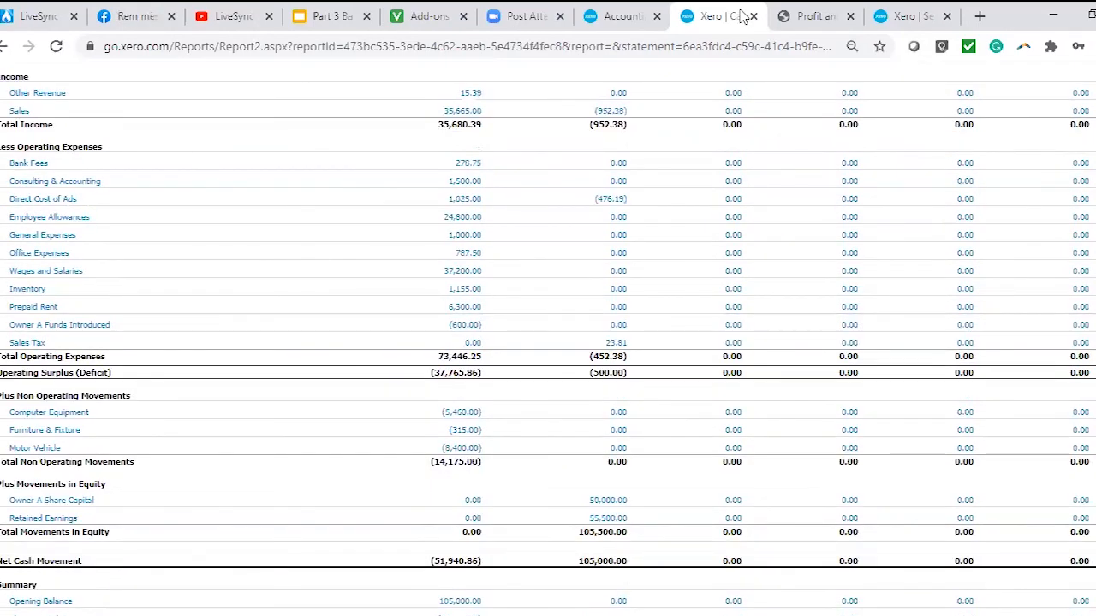
Open the Balance Sheet in place of the manual journals page and examine Total Bank as at 30 June 2020.
{"action": "left_click", "coordinate": [907, 15]}
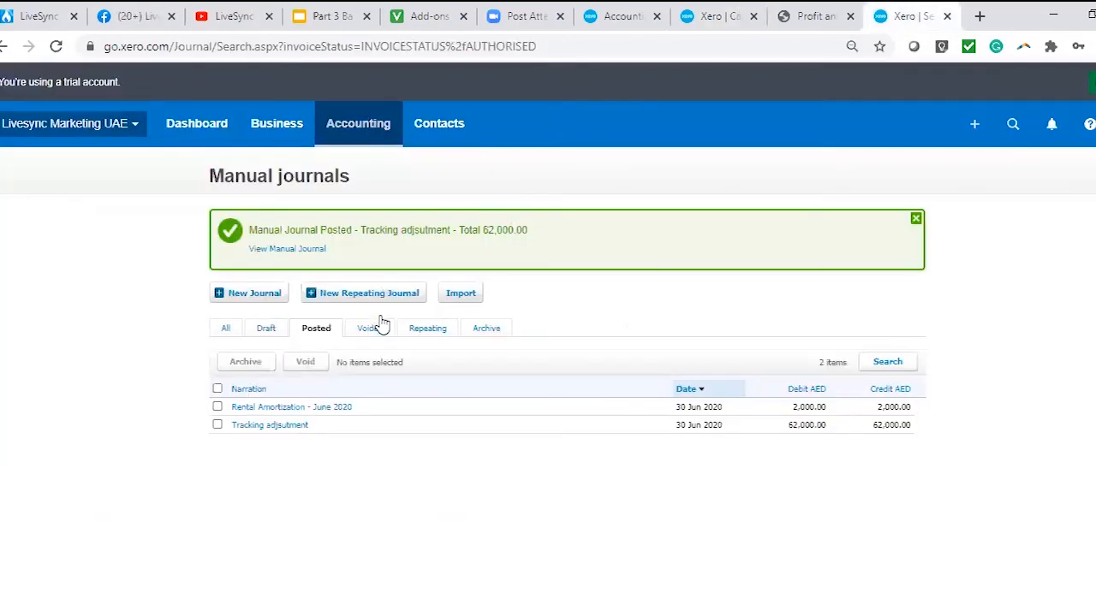
{"action": "left_click", "coordinate": [363, 139]}
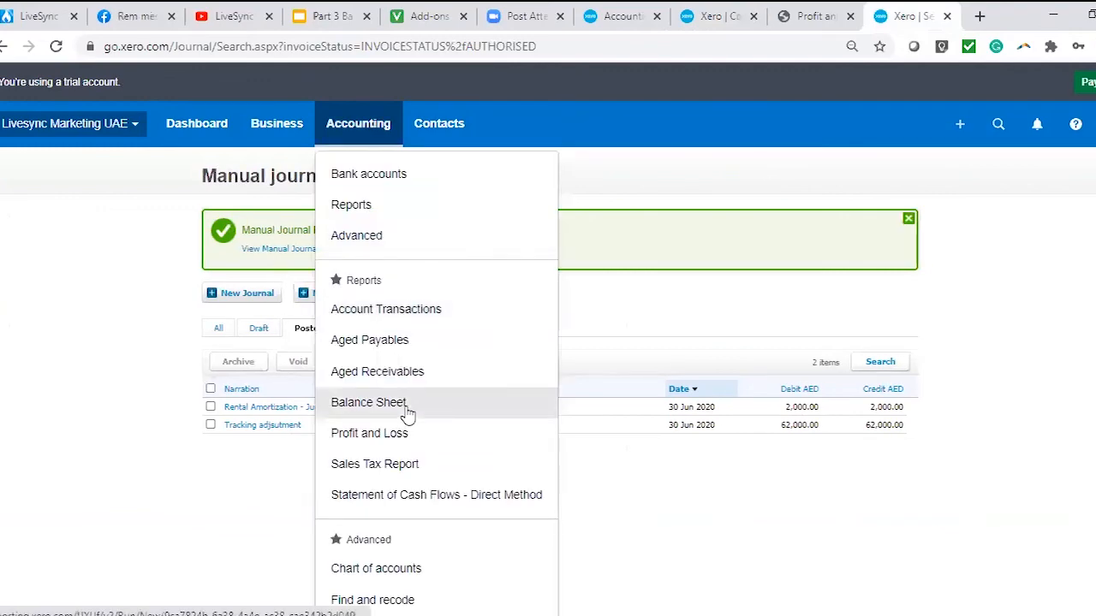
{"action": "left_click", "coordinate": [406, 409]}
{"action": "left_click", "coordinate": [716, 17]}
{"action": "scroll", "coordinate": [115, 464], "scroll_direction": "down", "scroll_amount": 2}
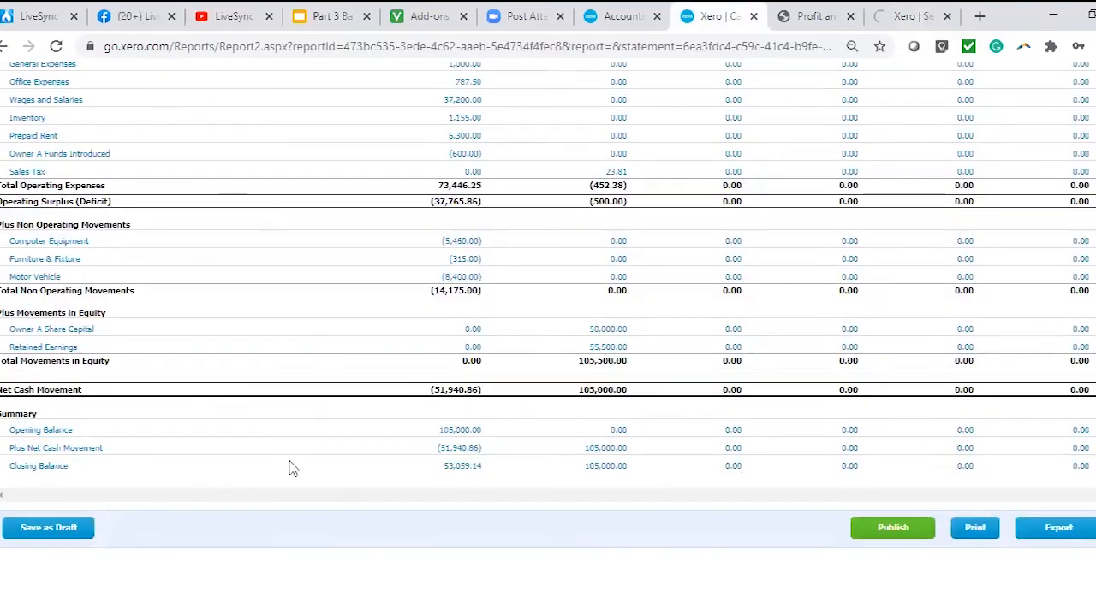
{"action": "left_click", "coordinate": [936, 23]}
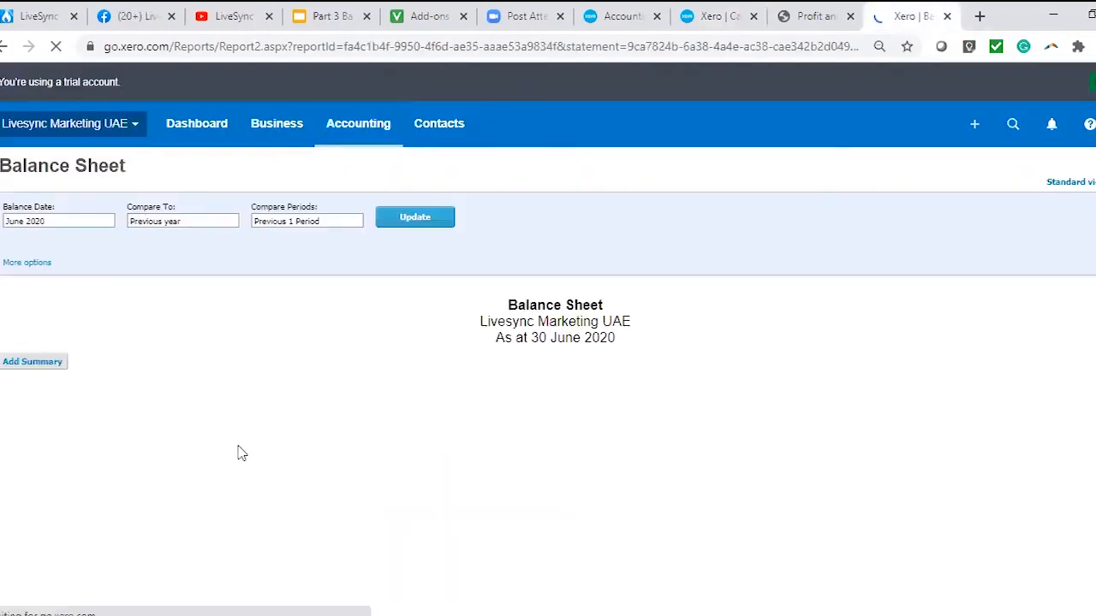
{"action": "scroll", "coordinate": [867, 149], "scroll_direction": "down", "scroll_amount": 5}
{"action": "left_click_drag", "start_coordinate": [868, 154], "coordinate": [913, 156]}
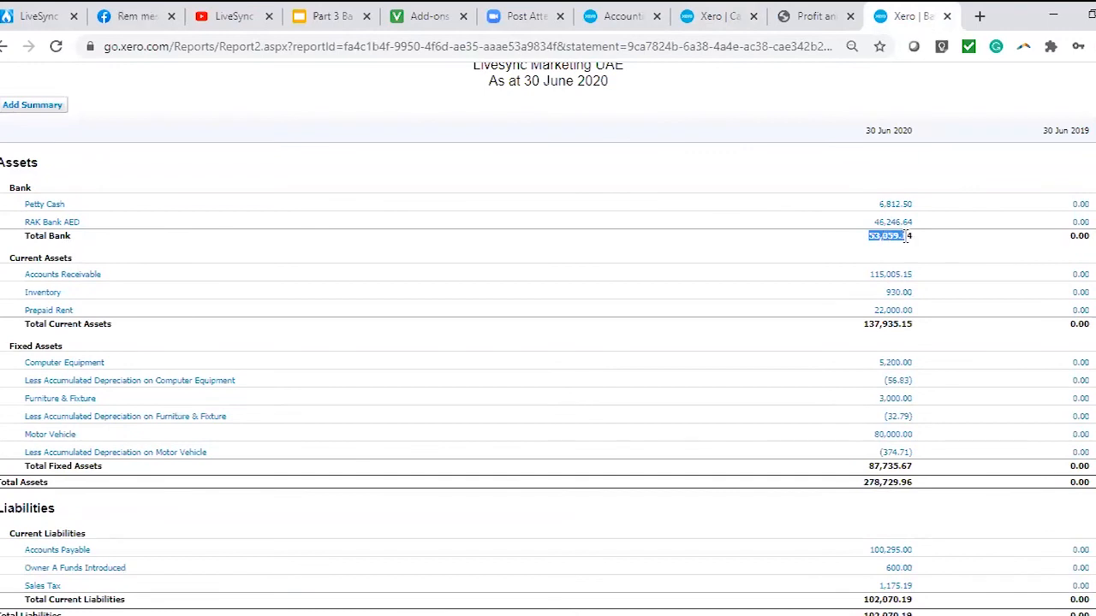
Check the Cash Summary's net cash movement, opening balance and closing balance against Total Bank on the Balance Sheet.
{"action": "left_click", "coordinate": [714, 17]}
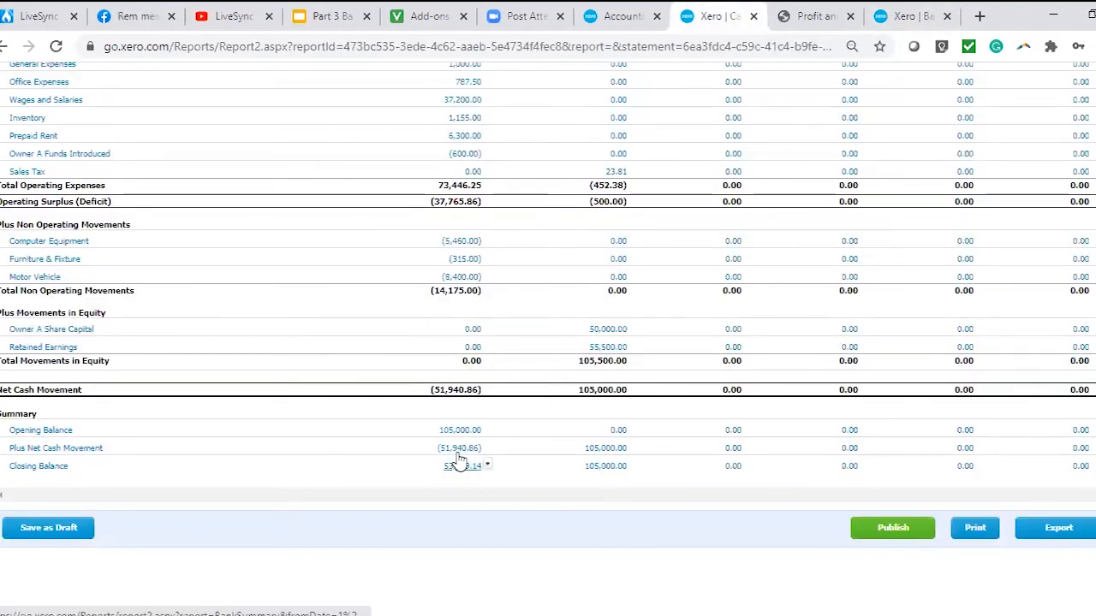
{"action": "left_click_drag", "start_coordinate": [434, 389], "coordinate": [495, 400]}
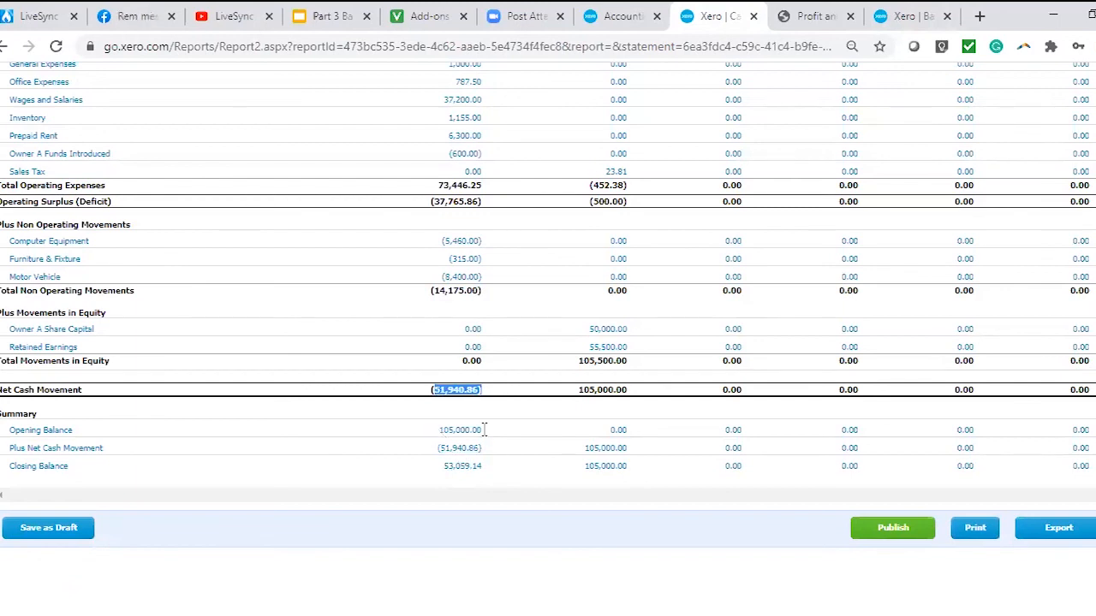
{"action": "left_click_drag", "start_coordinate": [438, 430], "coordinate": [465, 430]}
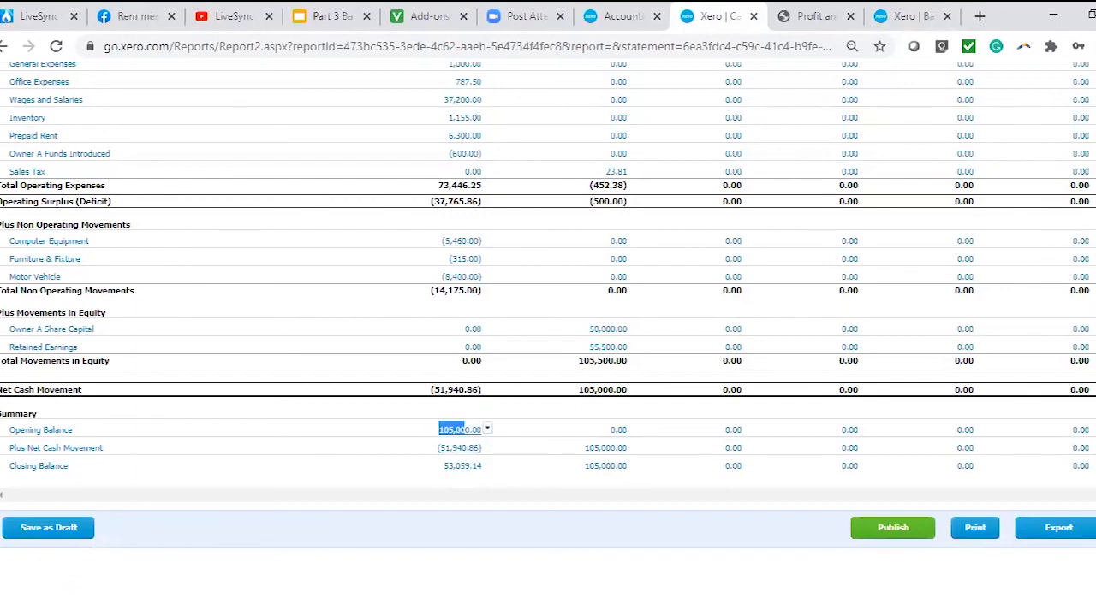
{"action": "left_click", "coordinate": [526, 562]}
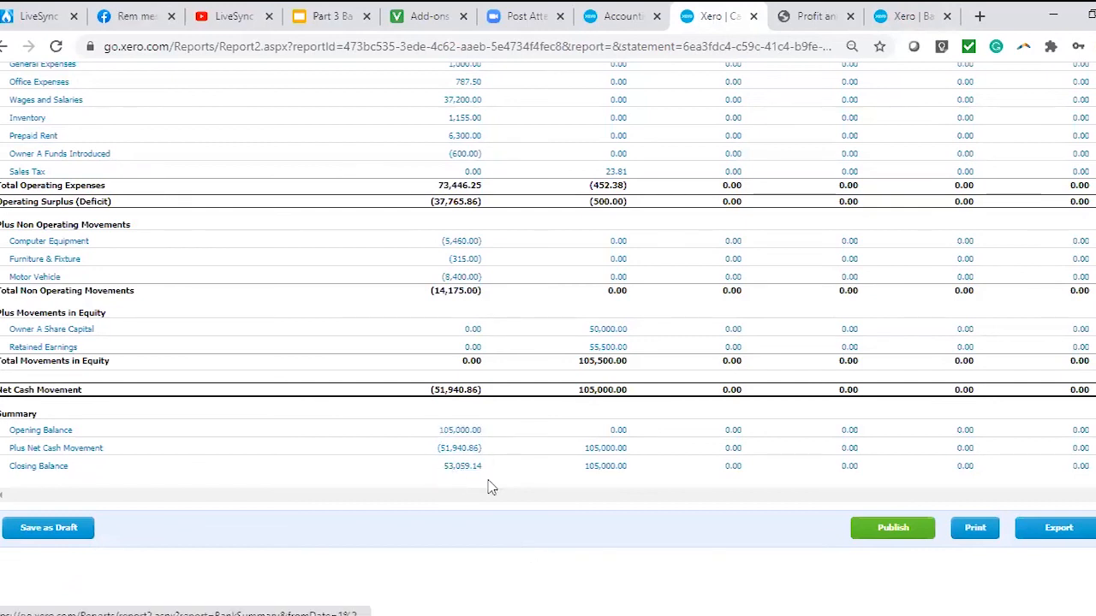
{"action": "left_click", "coordinate": [898, 14]}
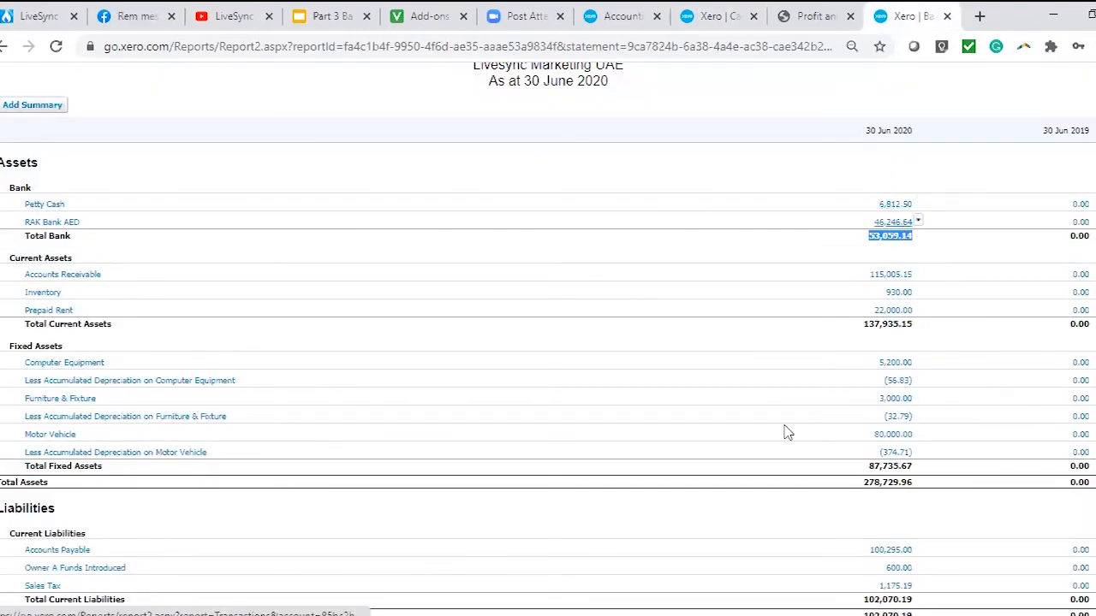
{"action": "left_click", "coordinate": [710, 16]}
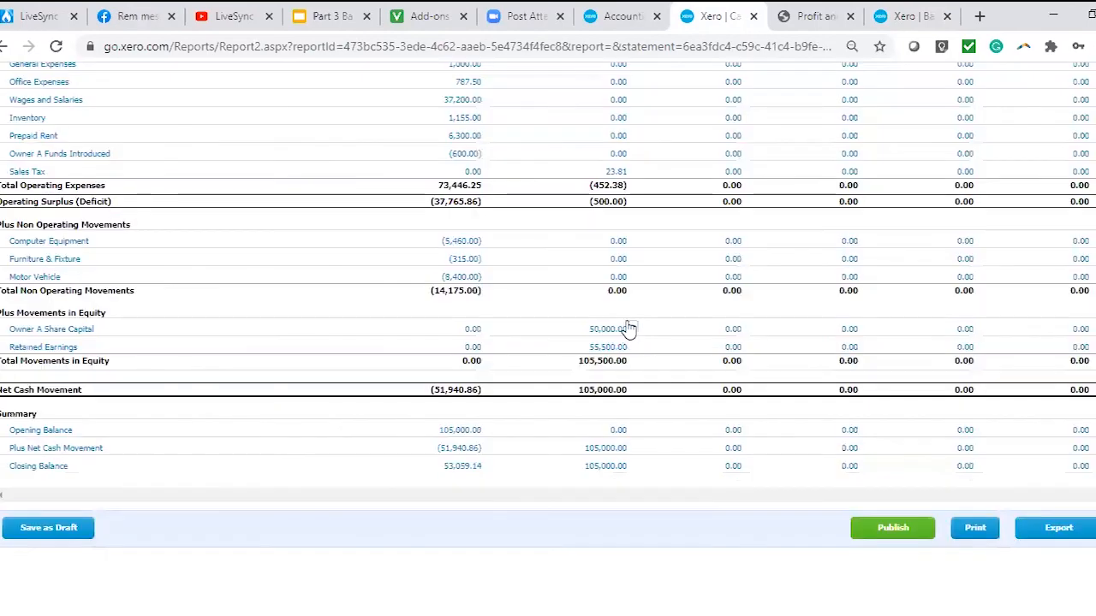
Look through the Cash Summary once more and bring up the accounting navigation with the favourite reports.
{"action": "scroll", "coordinate": [629, 330], "scroll_direction": "up", "scroll_amount": 15}
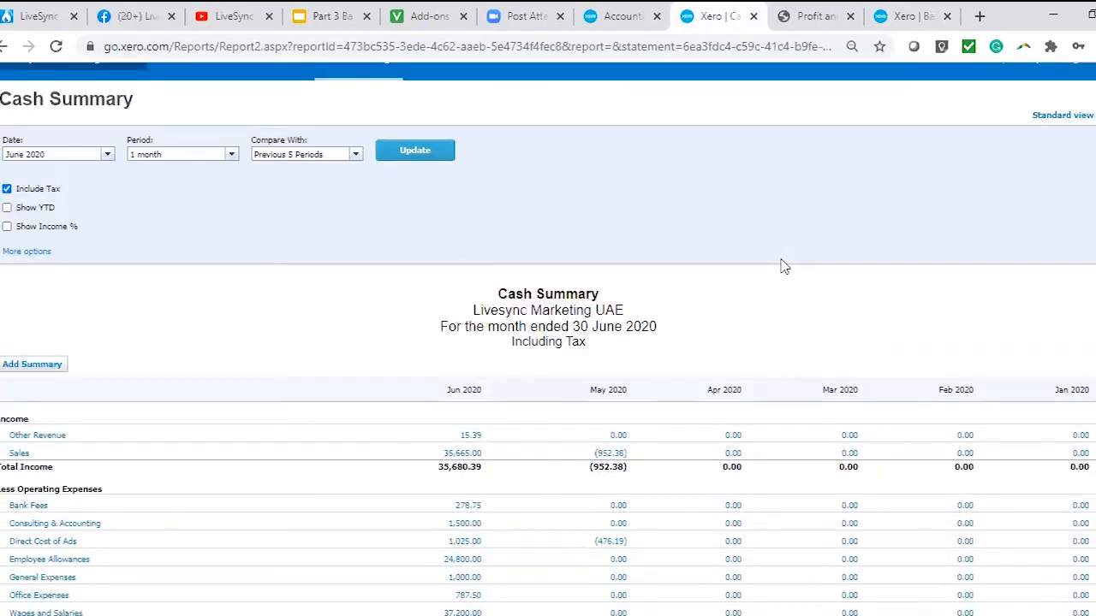
{"action": "scroll", "coordinate": [736, 319], "scroll_direction": "down", "scroll_amount": 3}
{"action": "scroll", "coordinate": [763, 254], "scroll_direction": "up", "scroll_amount": 3}
{"action": "scroll", "coordinate": [330, 160], "scroll_direction": "up", "scroll_amount": 1}
{"action": "left_click", "coordinate": [358, 135]}
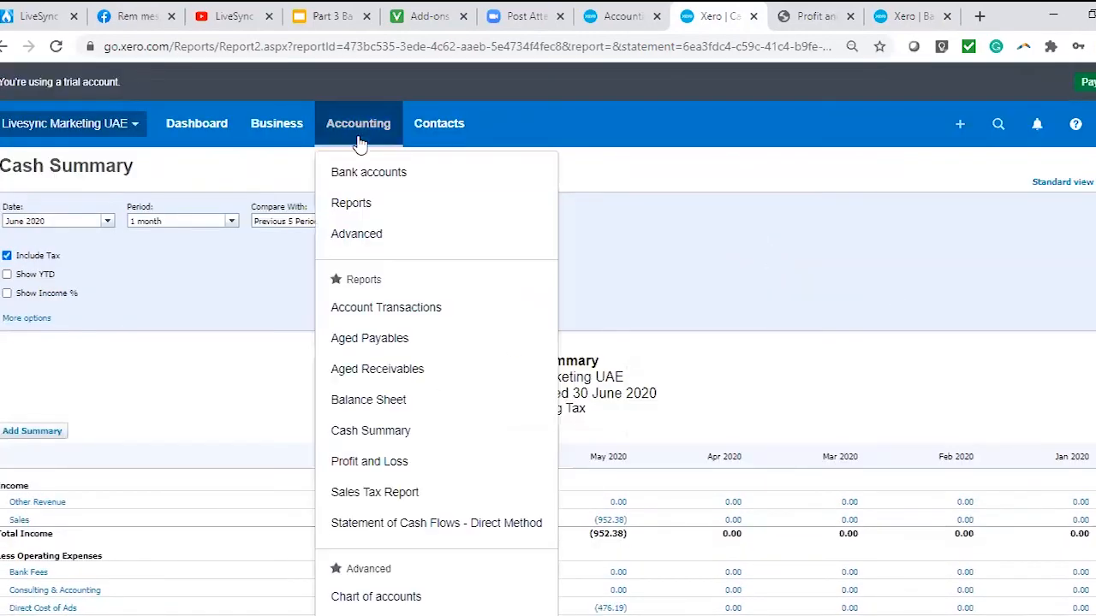